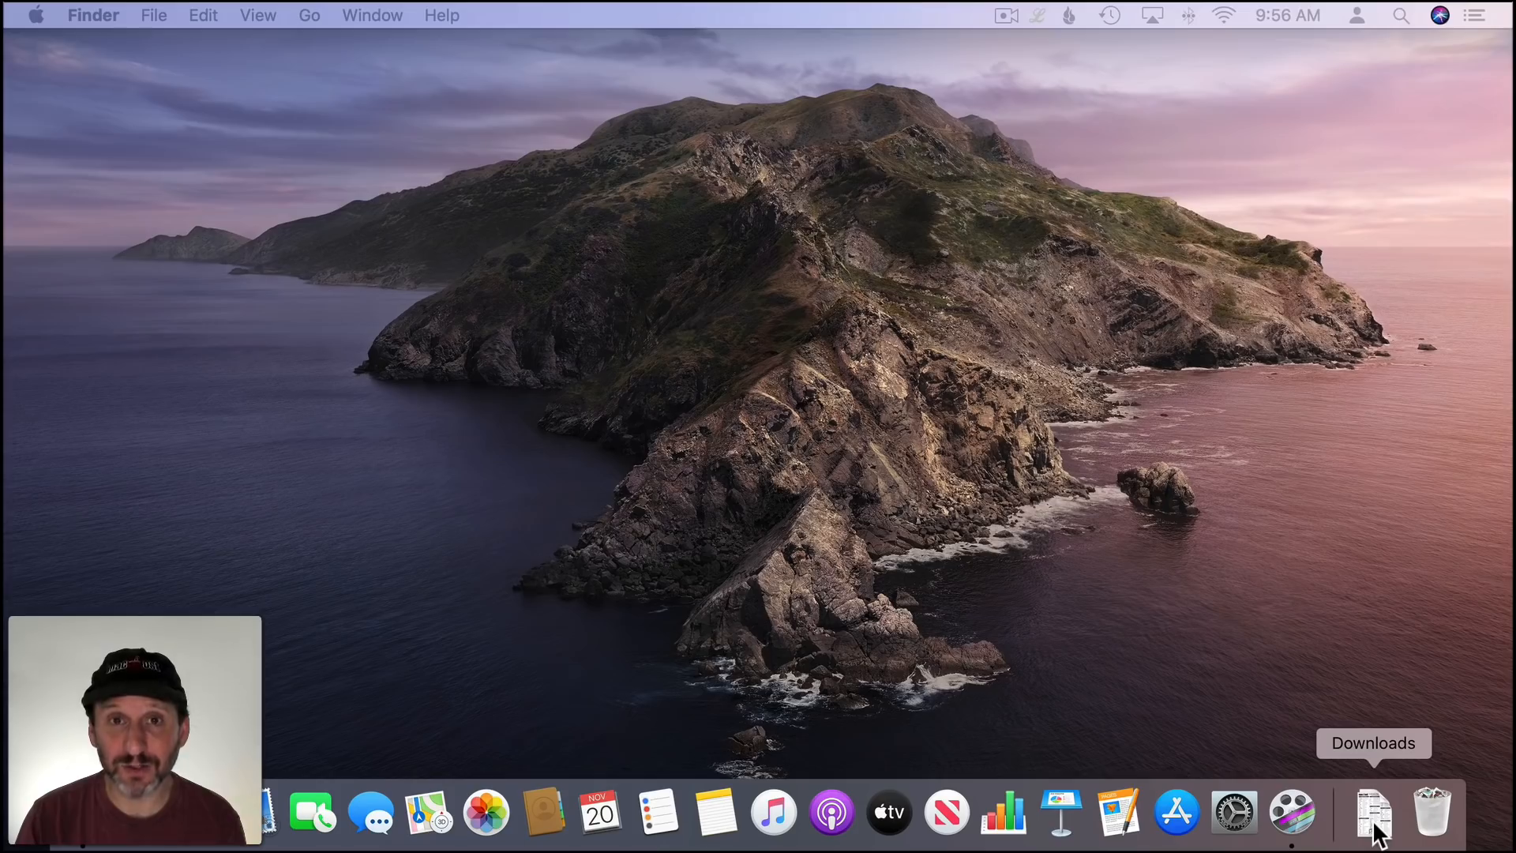
- Try moving SF-Font-Pro.dmg from the Downloads stack in the Dock onto the desktop, and undo the move
click(1370, 803)
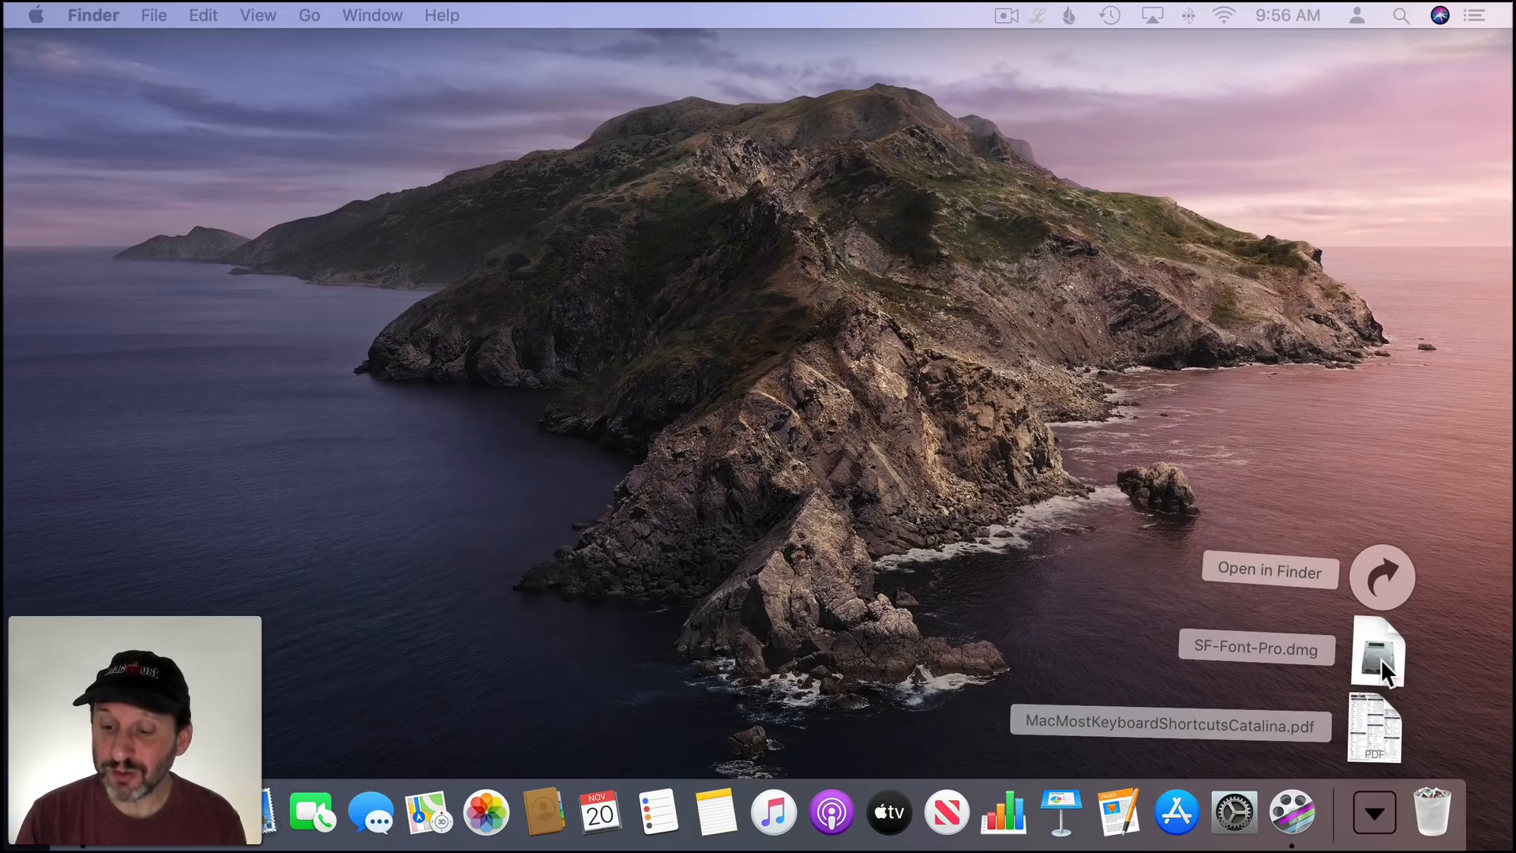
drag(1381, 657, 641, 248)
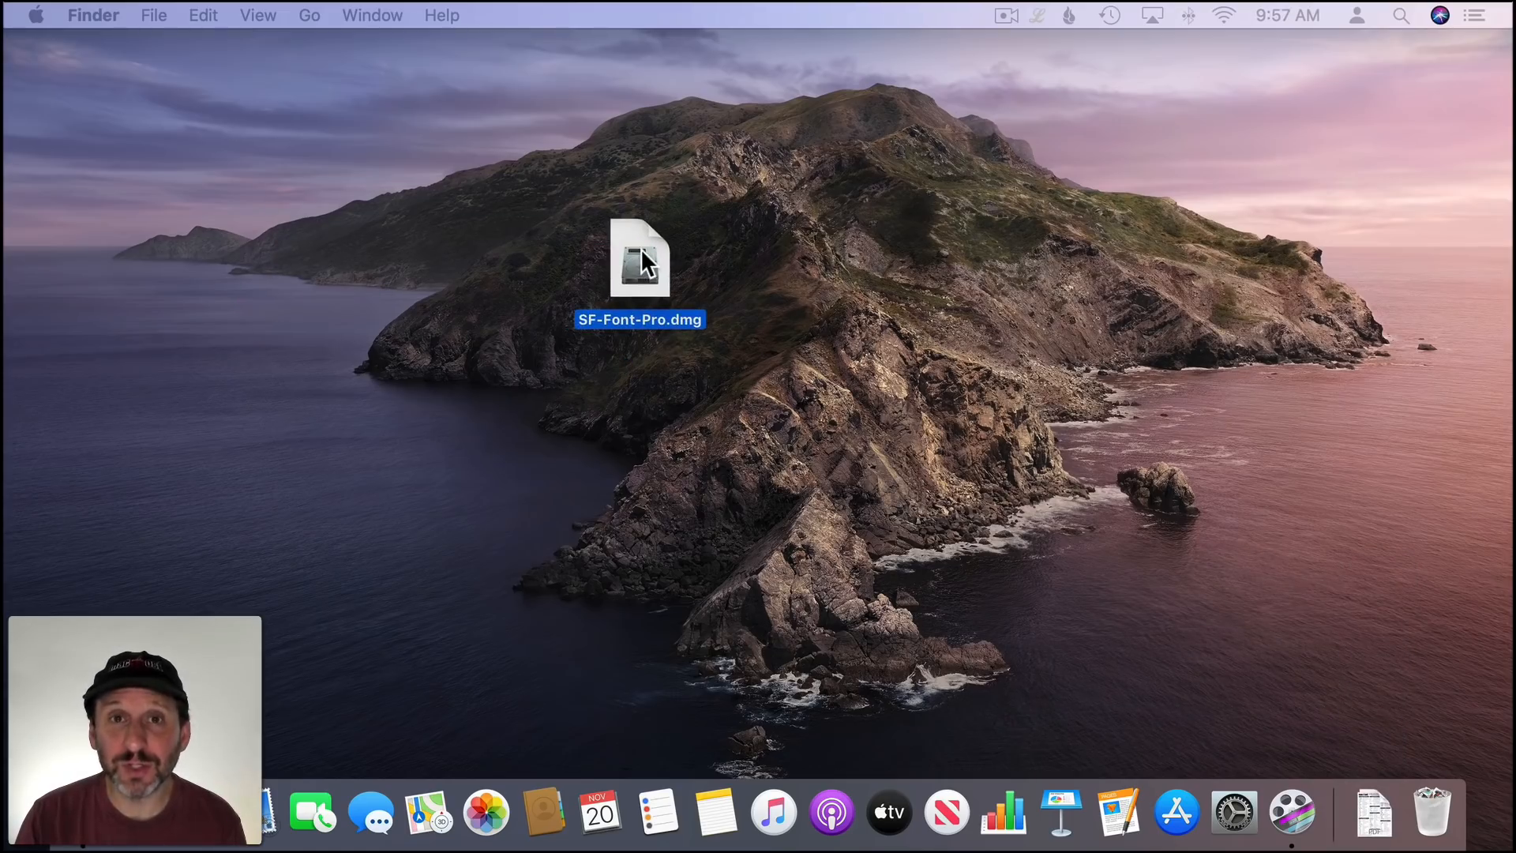
key(Escape)
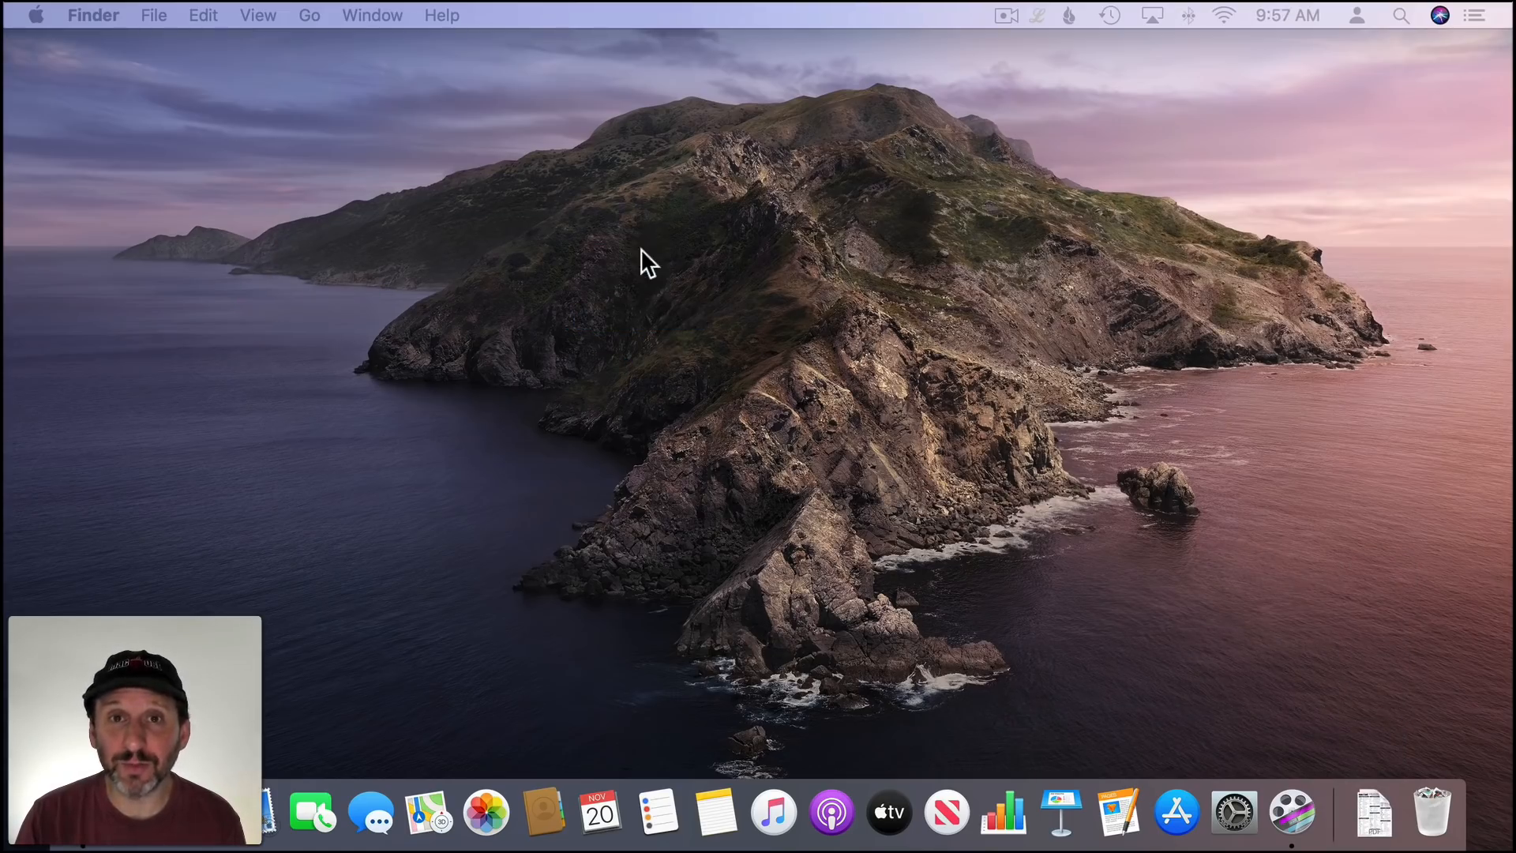
- Set the Downloads stack to view its content as Grid and try moving SF-Font-Pro.dmg out of it onto the desktop
click(1364, 811)
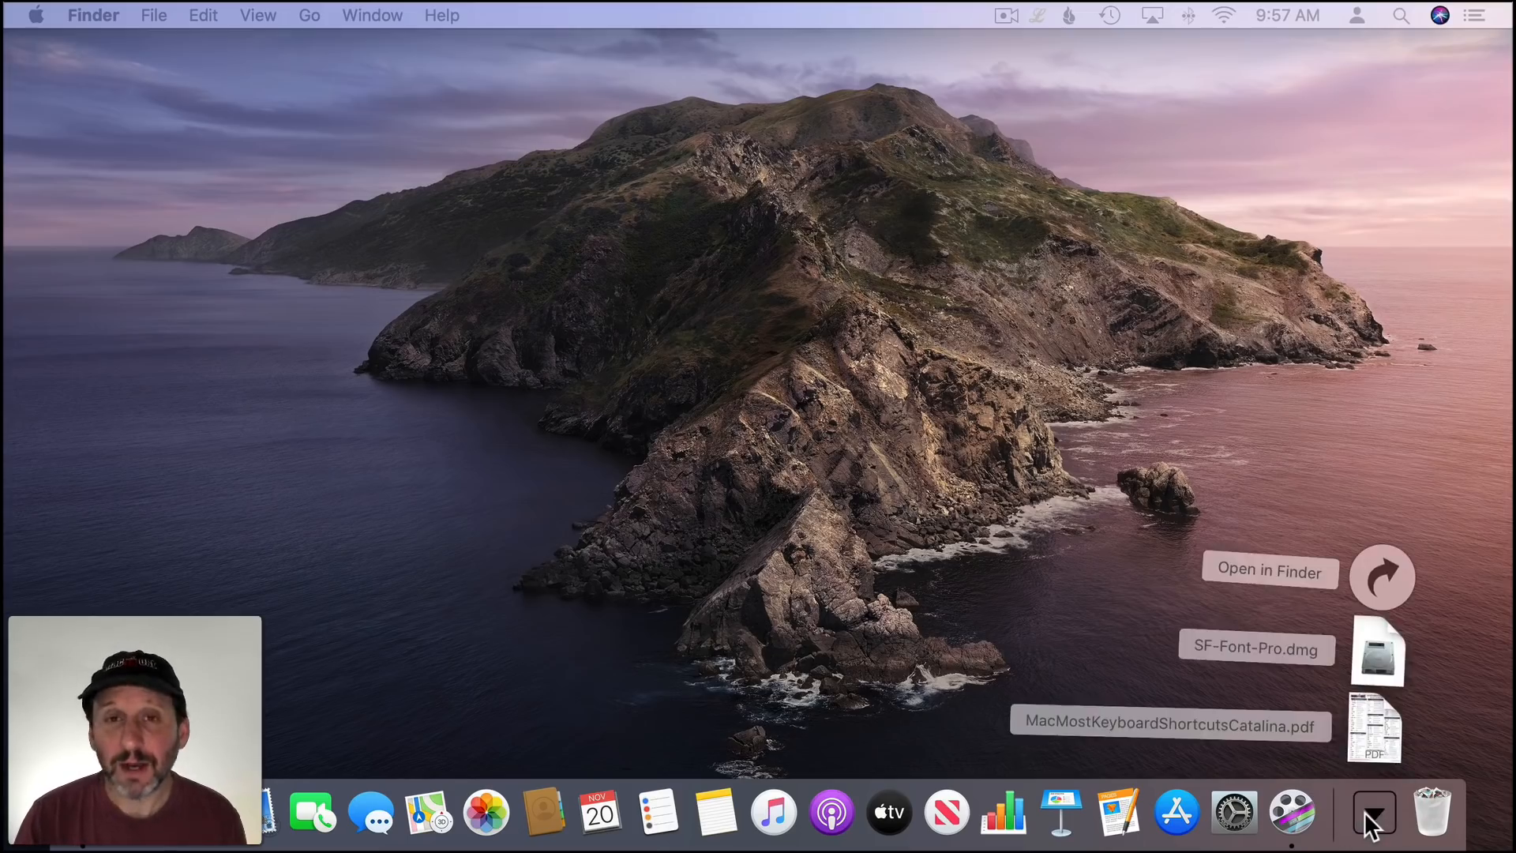
click(1364, 812)
right_click(1366, 812)
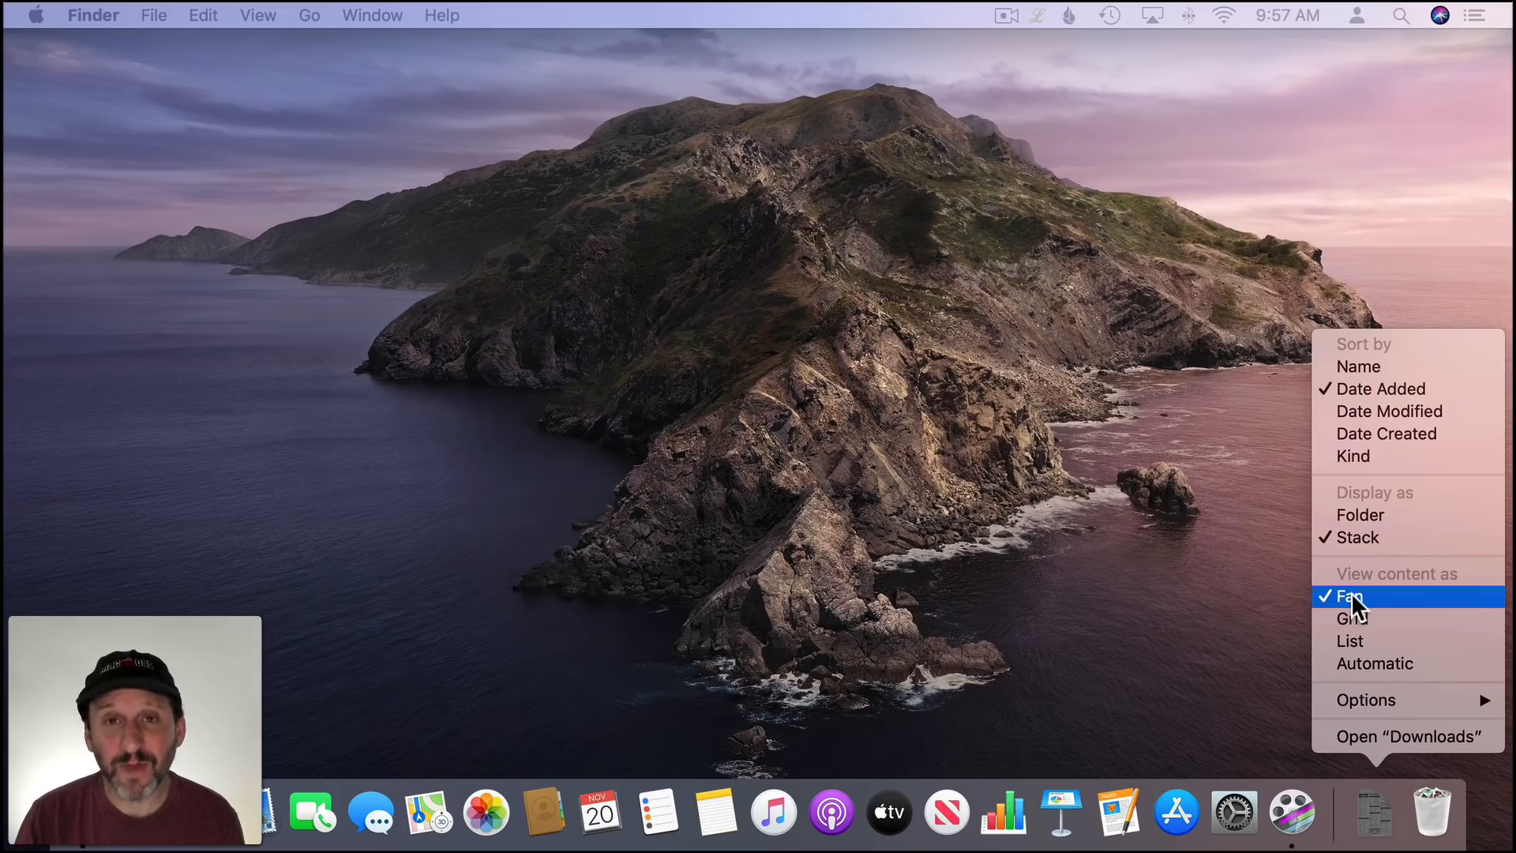
click(1354, 618)
click(1377, 821)
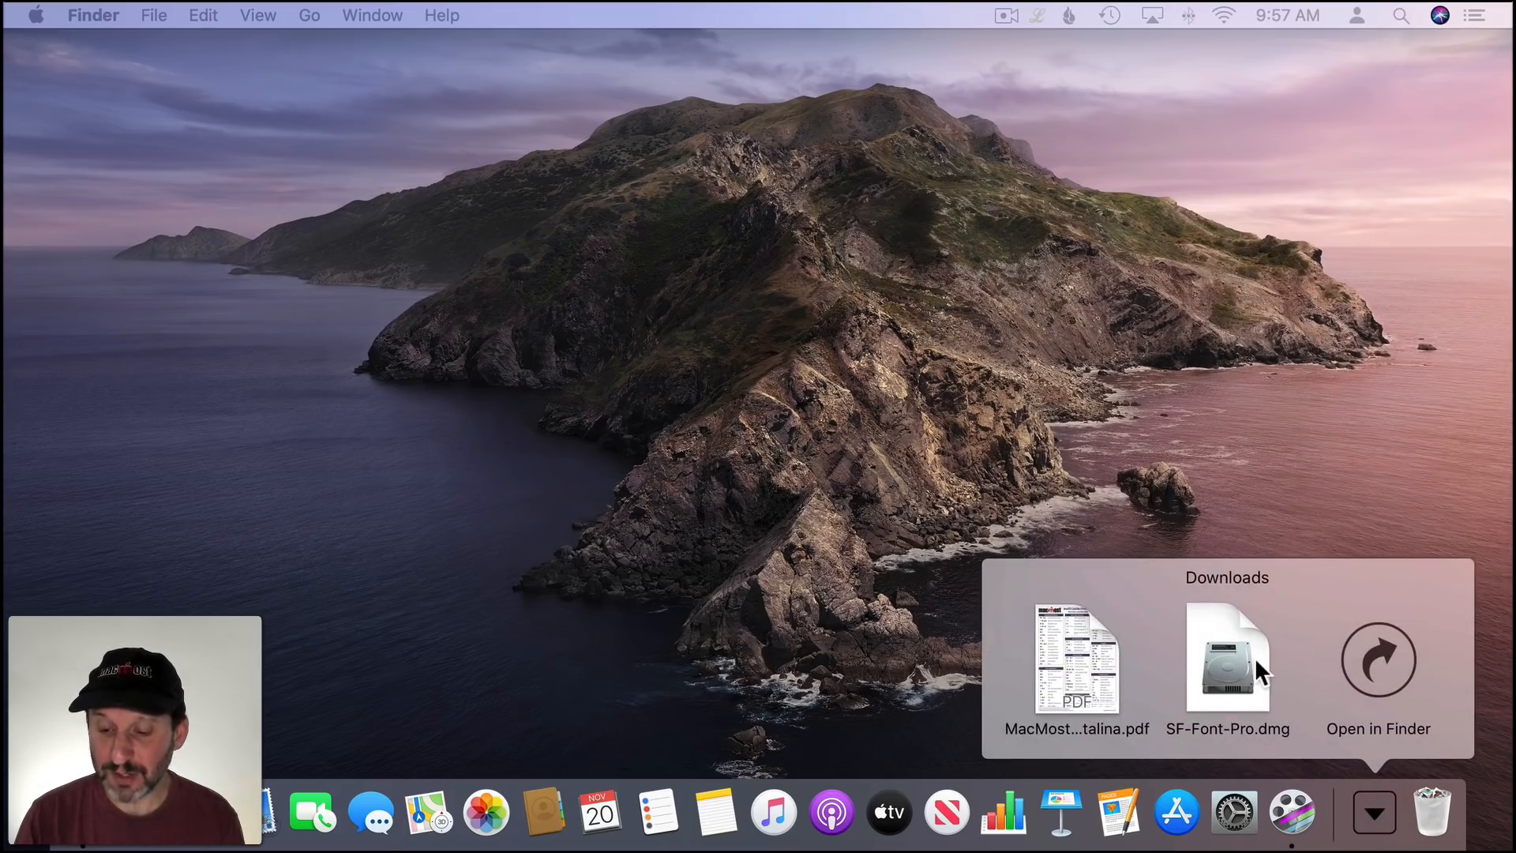
drag(1253, 660, 601, 163)
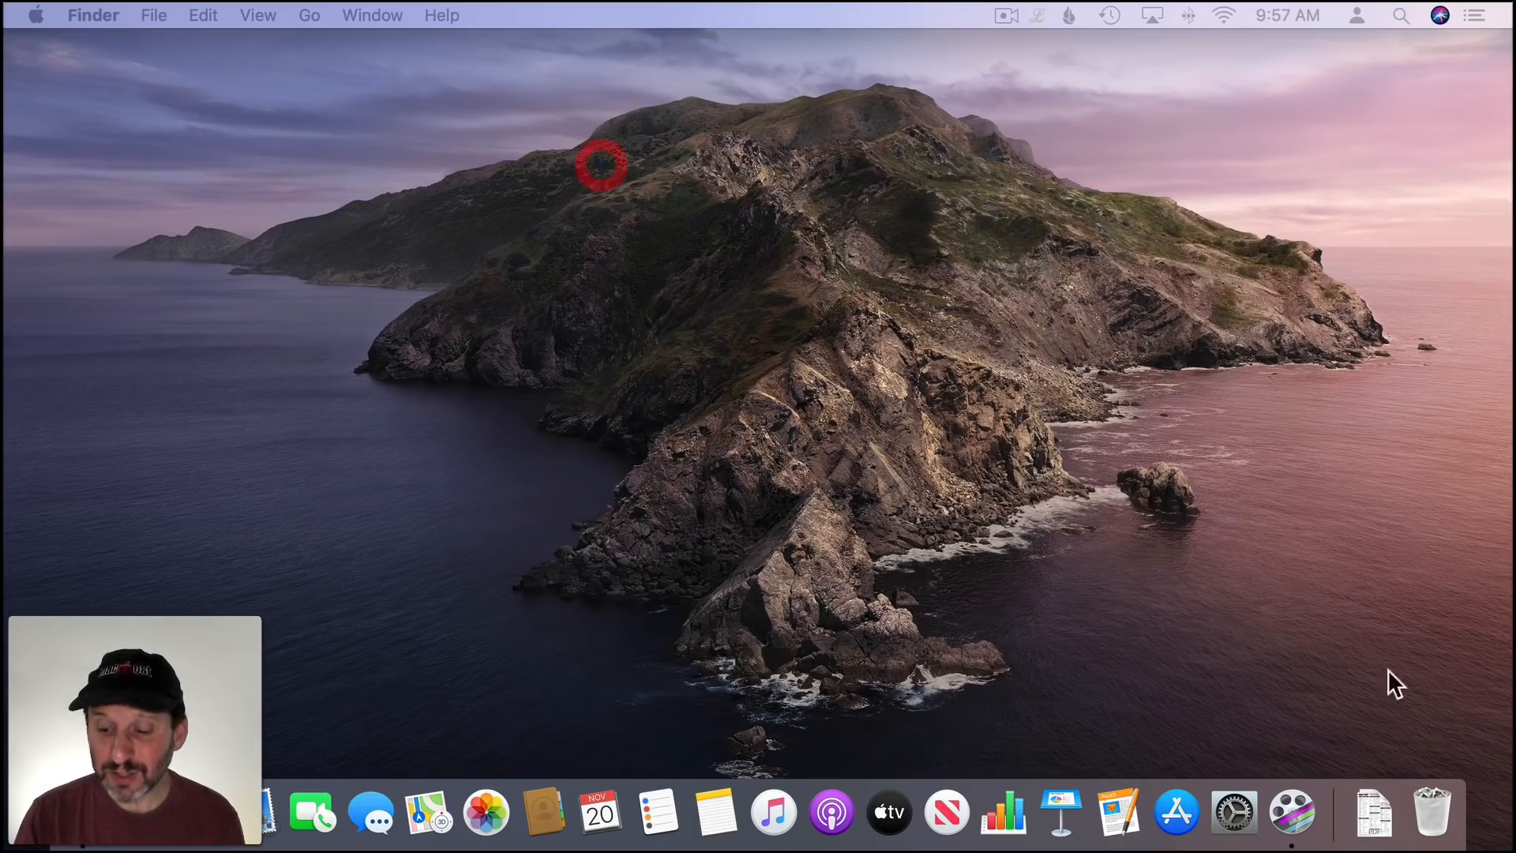
- Set the Downloads stack to view its content as List and look at the files it lists
right_click(1358, 799)
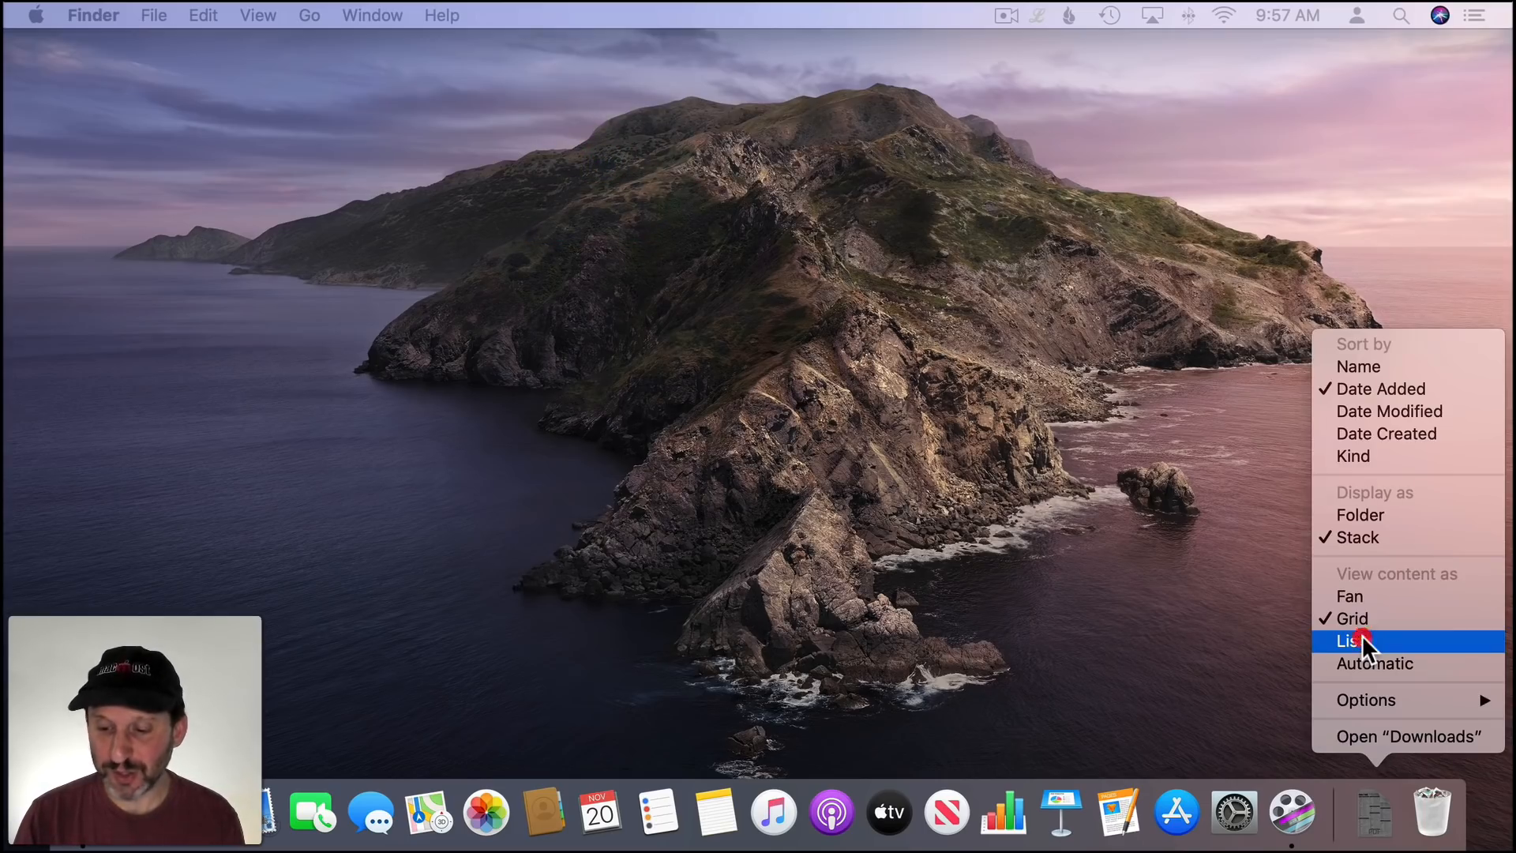
click(1362, 640)
click(1372, 818)
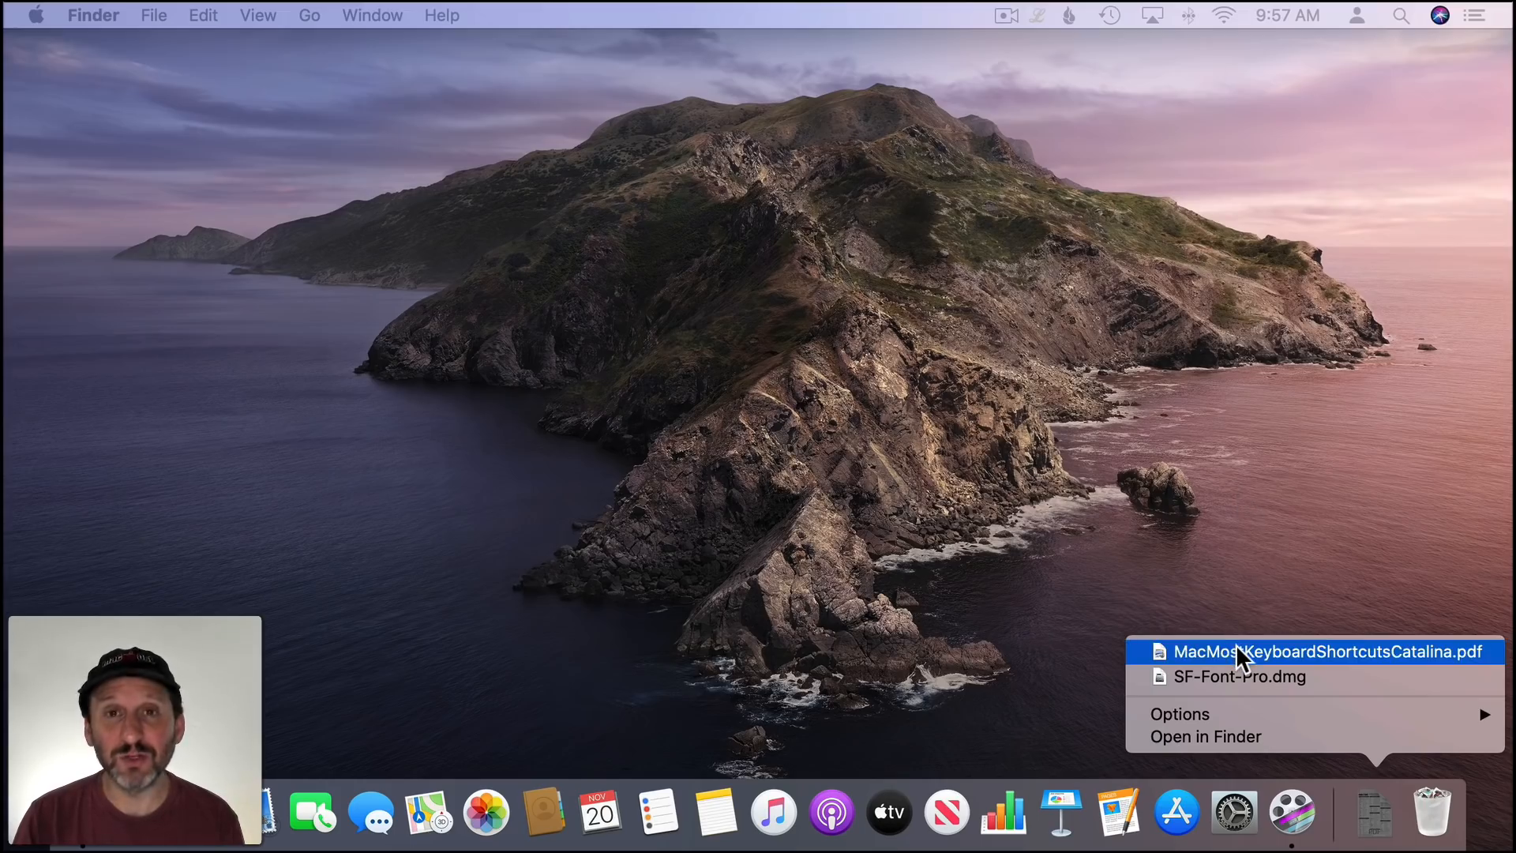
key(Escape)
- Set the Downloads stack in the Dock to view content as Grid and display as Folder
right_click(1377, 820)
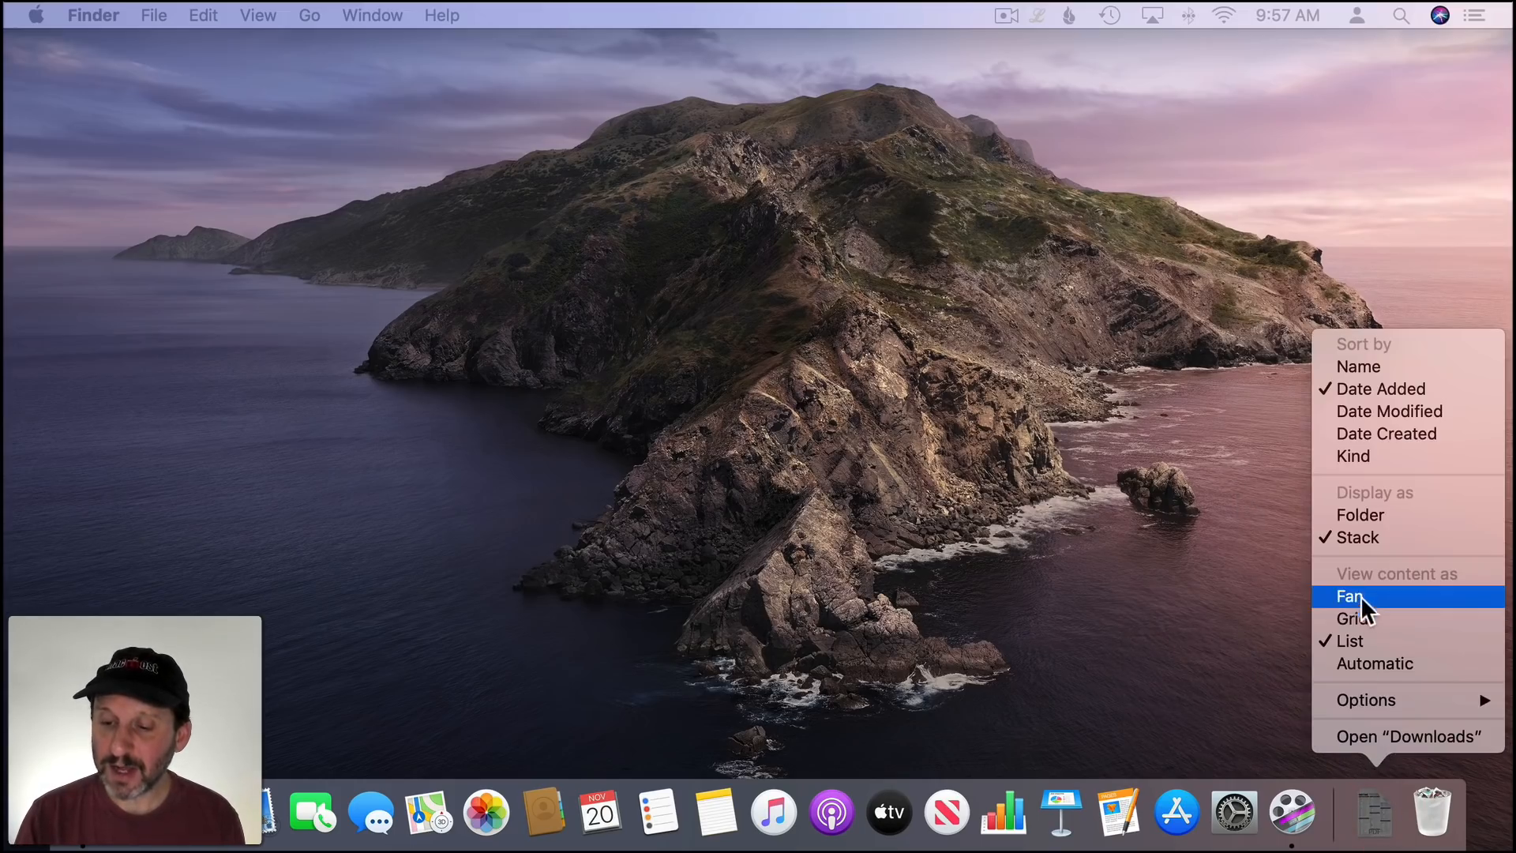
click(1364, 616)
right_click(1374, 814)
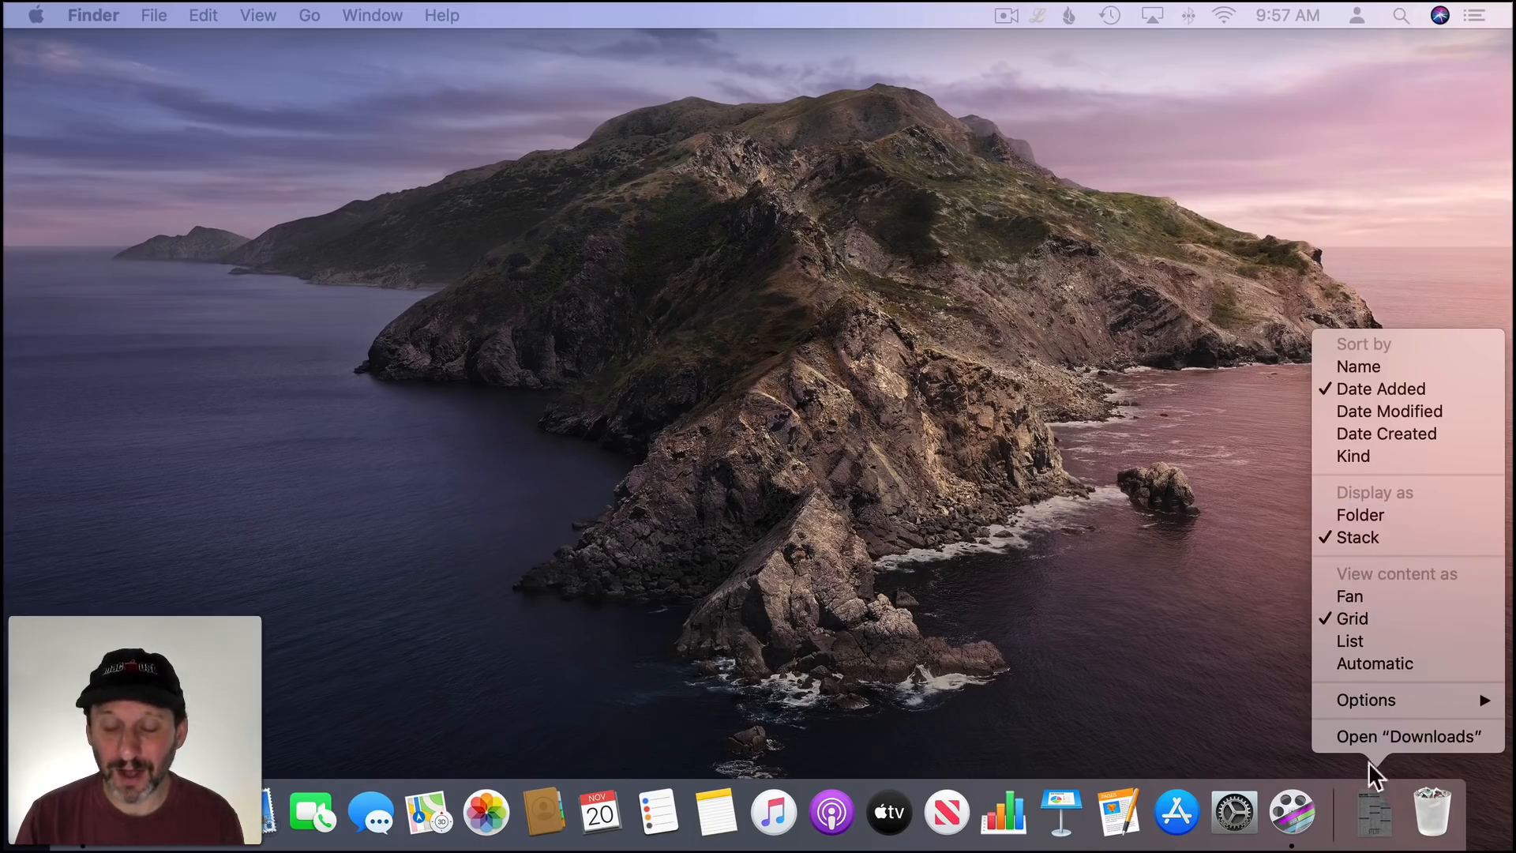
click(1361, 515)
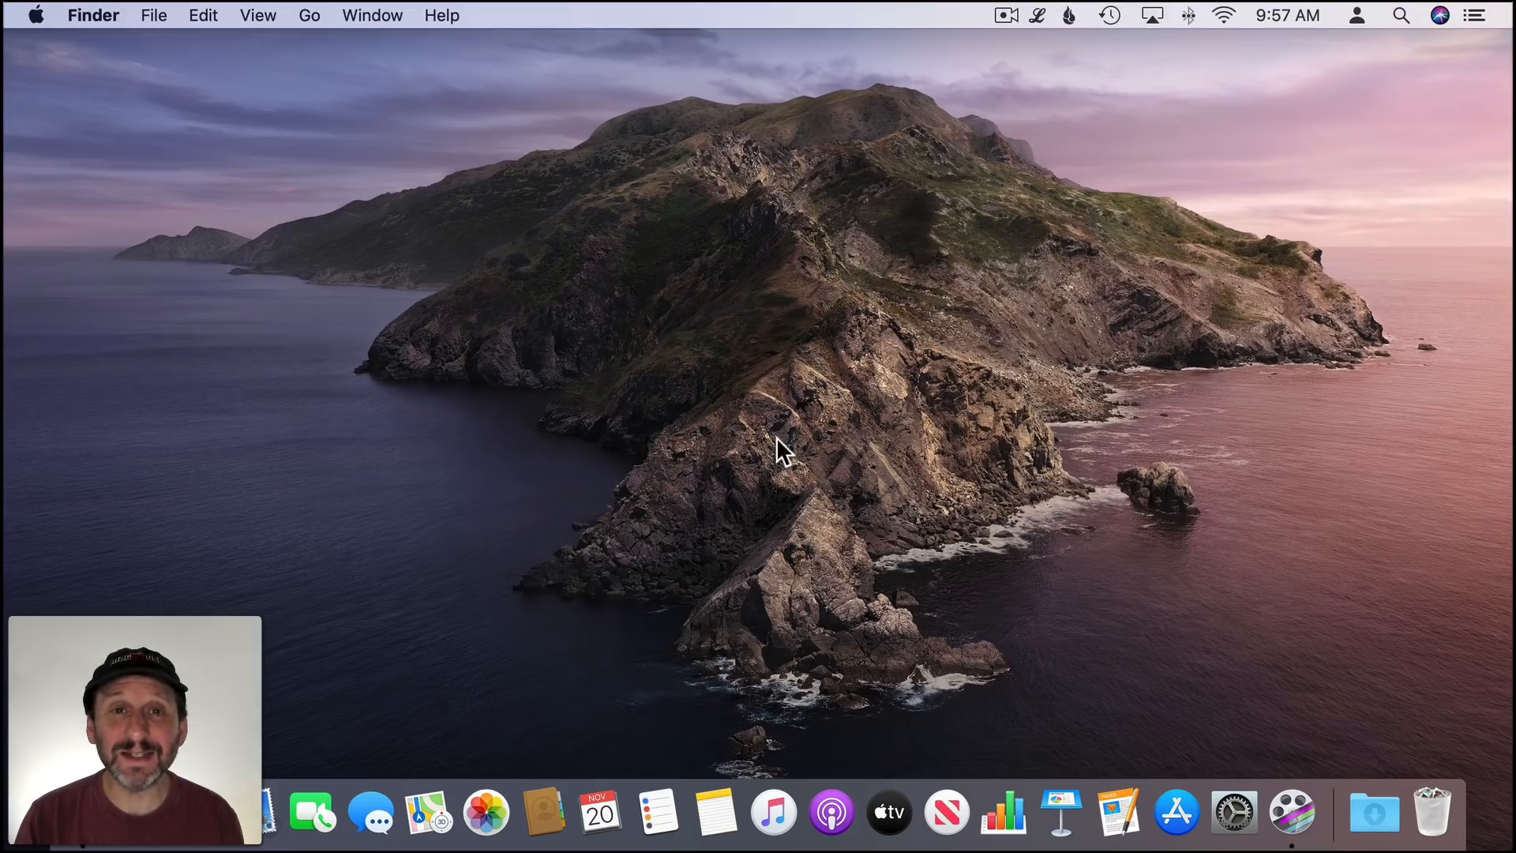
- Open a new Finder window and go through the Computer location to the contents of Macintosh HD
click(152, 14)
click(164, 41)
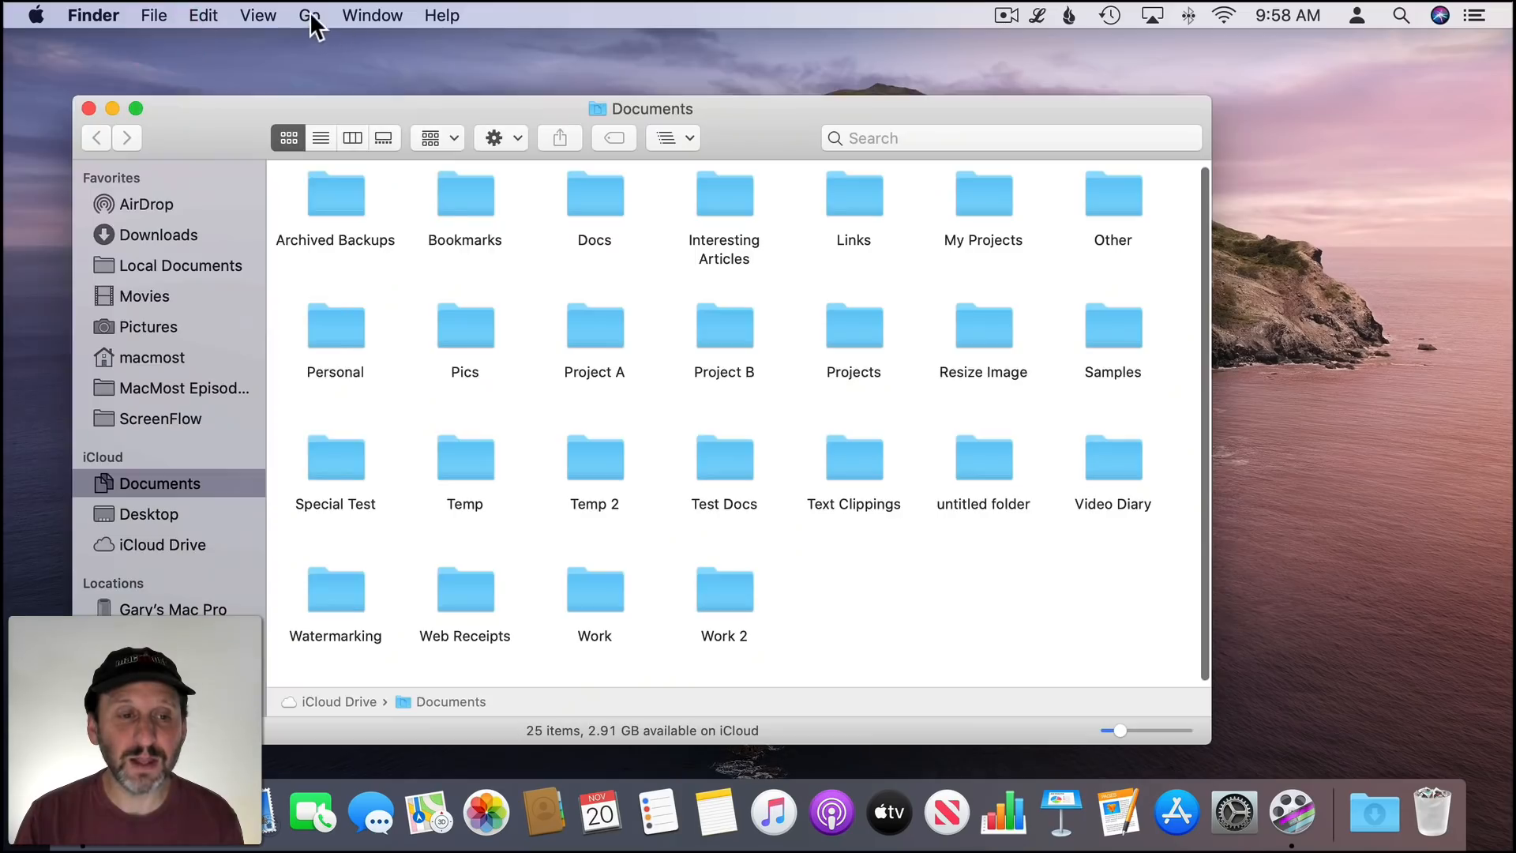
click(309, 14)
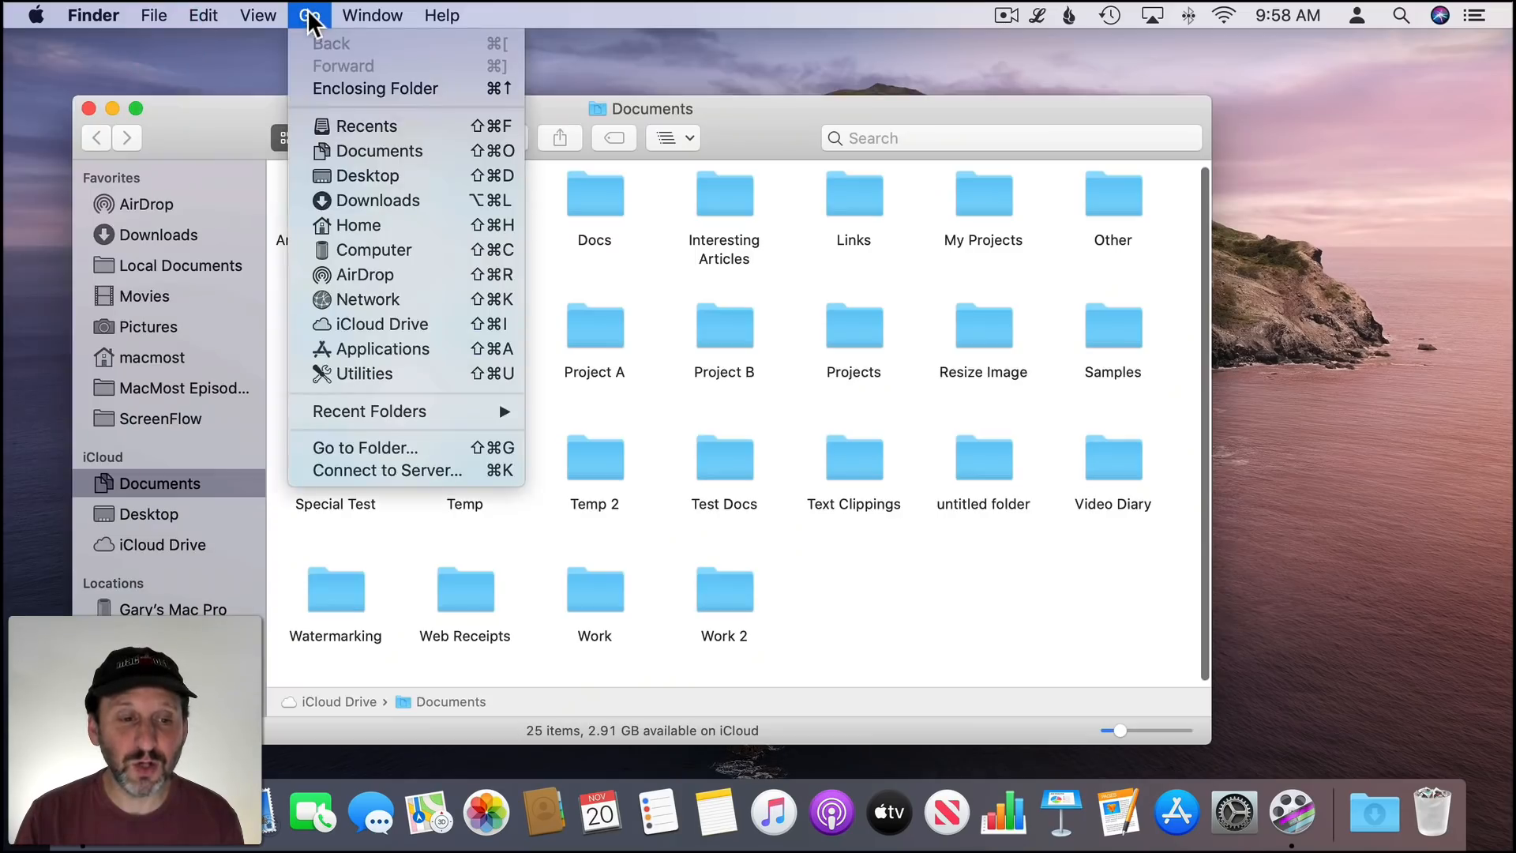
click(384, 248)
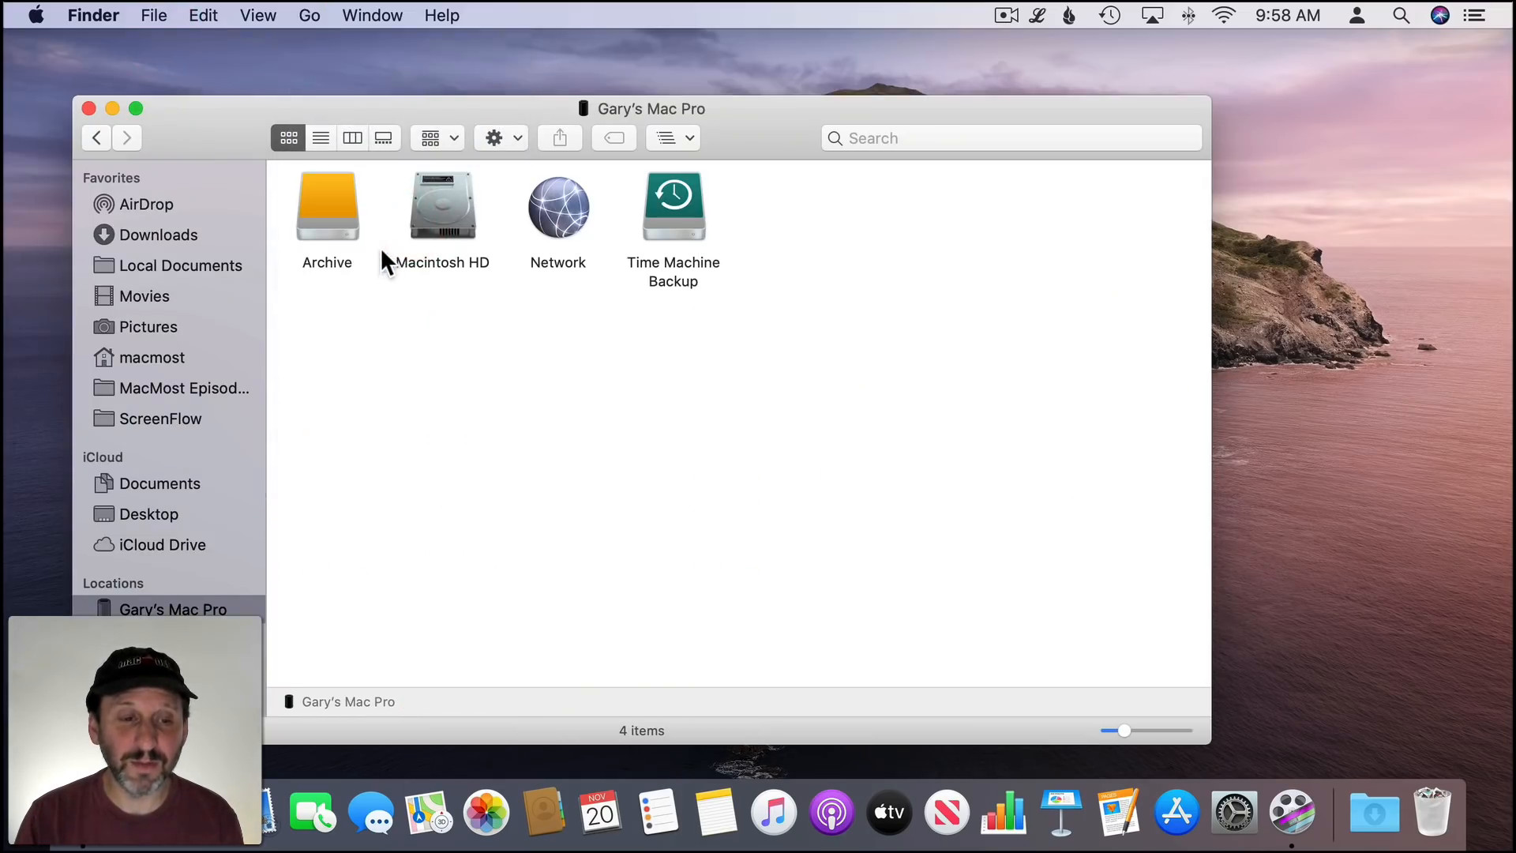
double_click(443, 205)
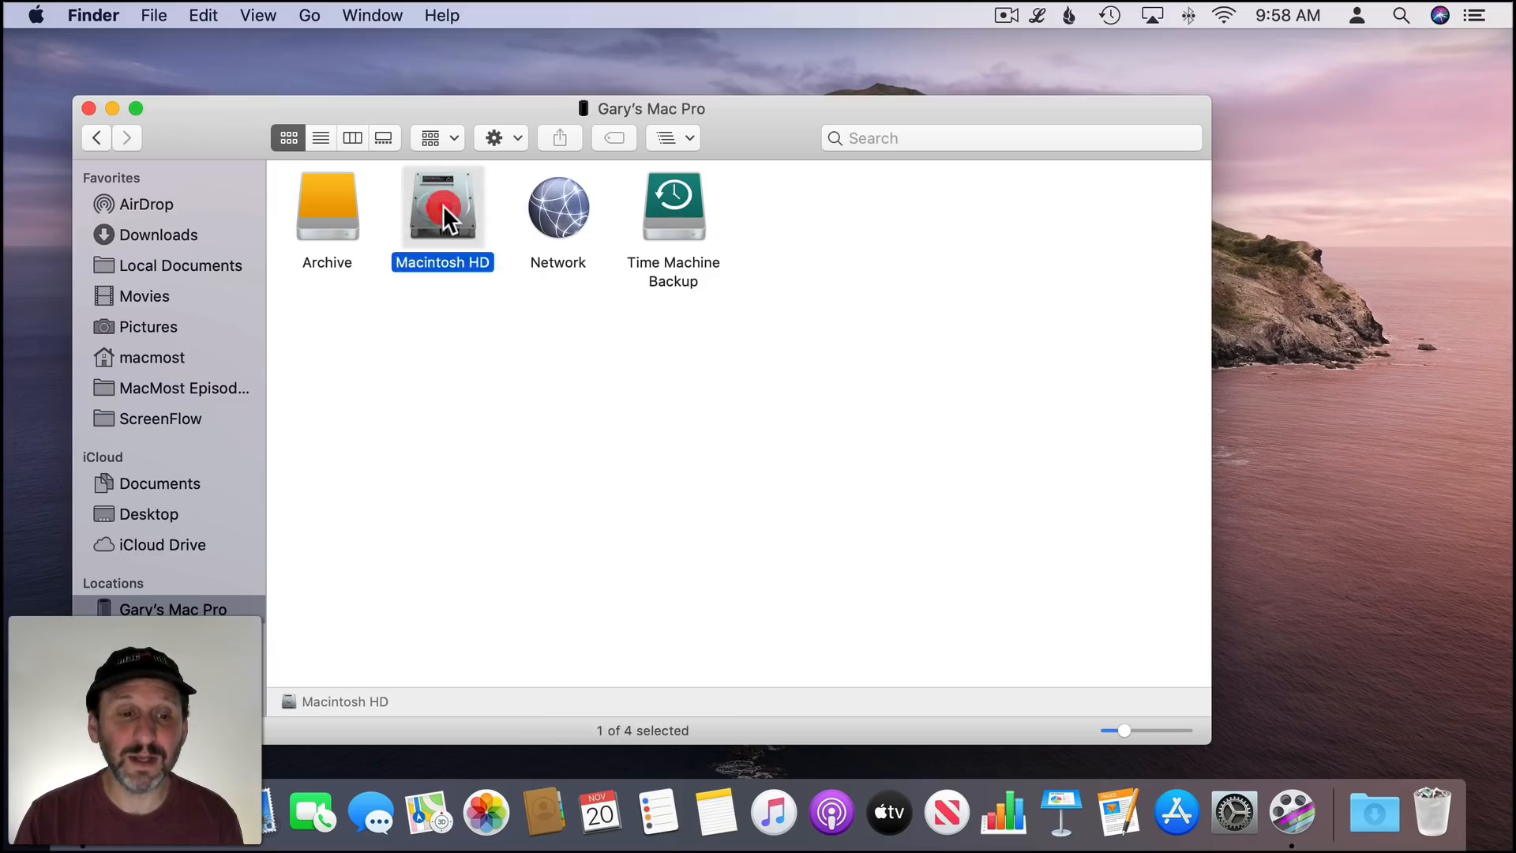
- Add the Applications folder from Macintosh HD to the Dock before Downloads, and close the Finder window
click(328, 206)
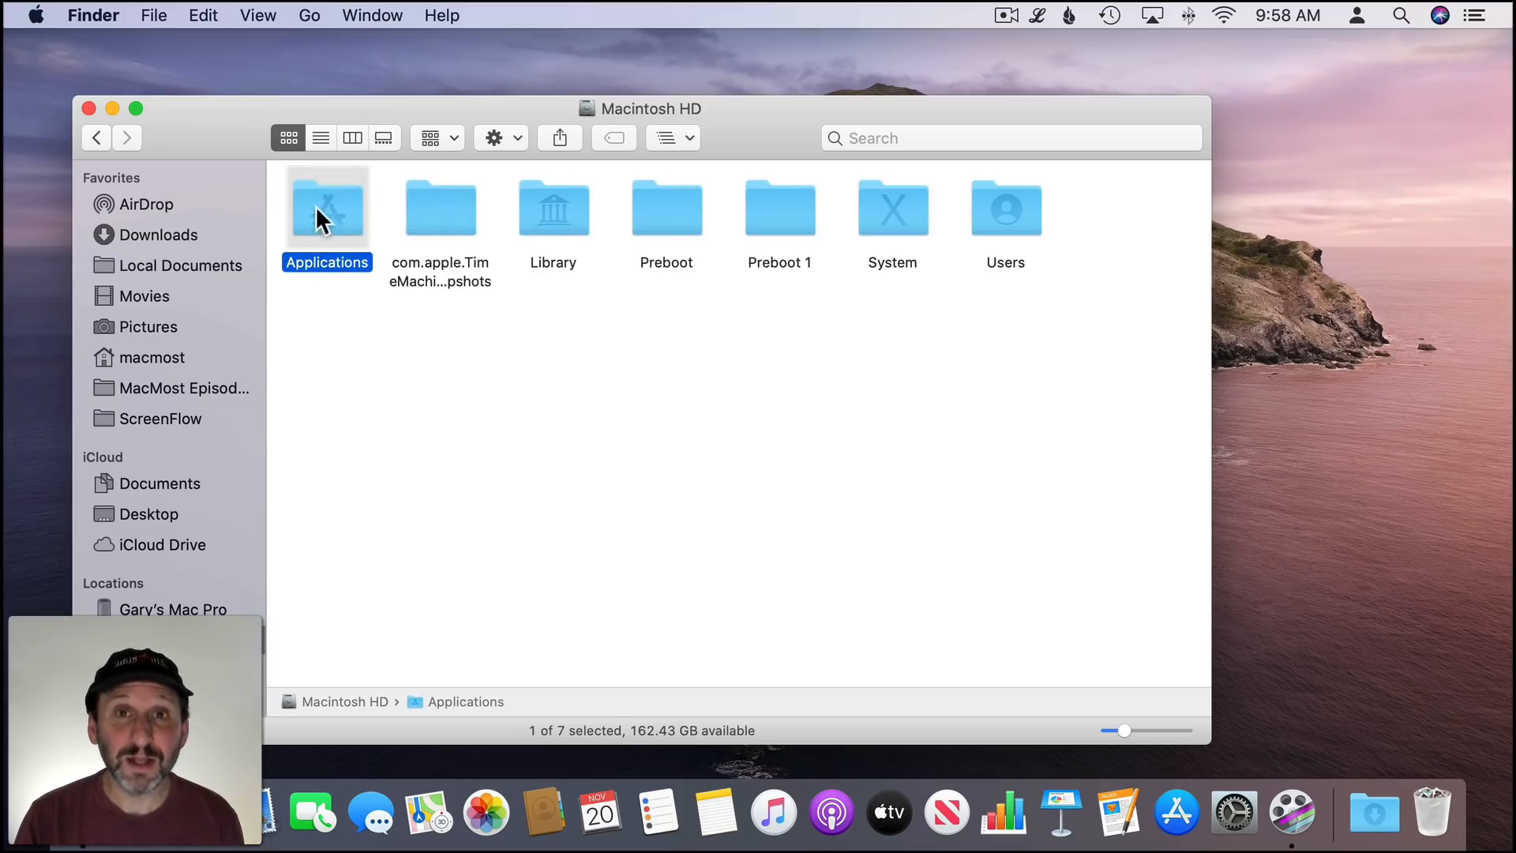
drag(315, 205, 1327, 813)
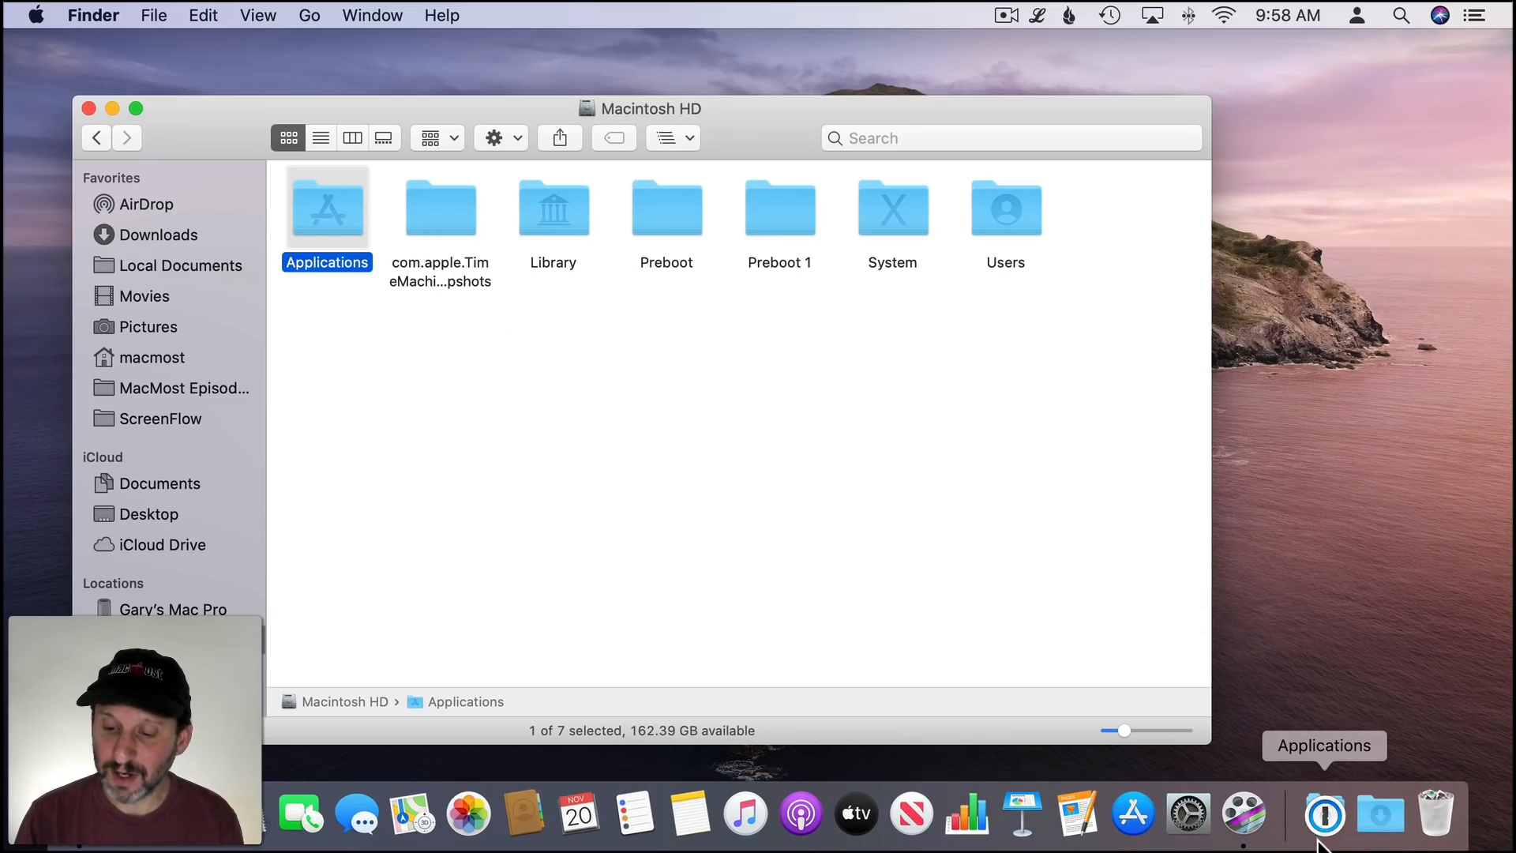
click(87, 108)
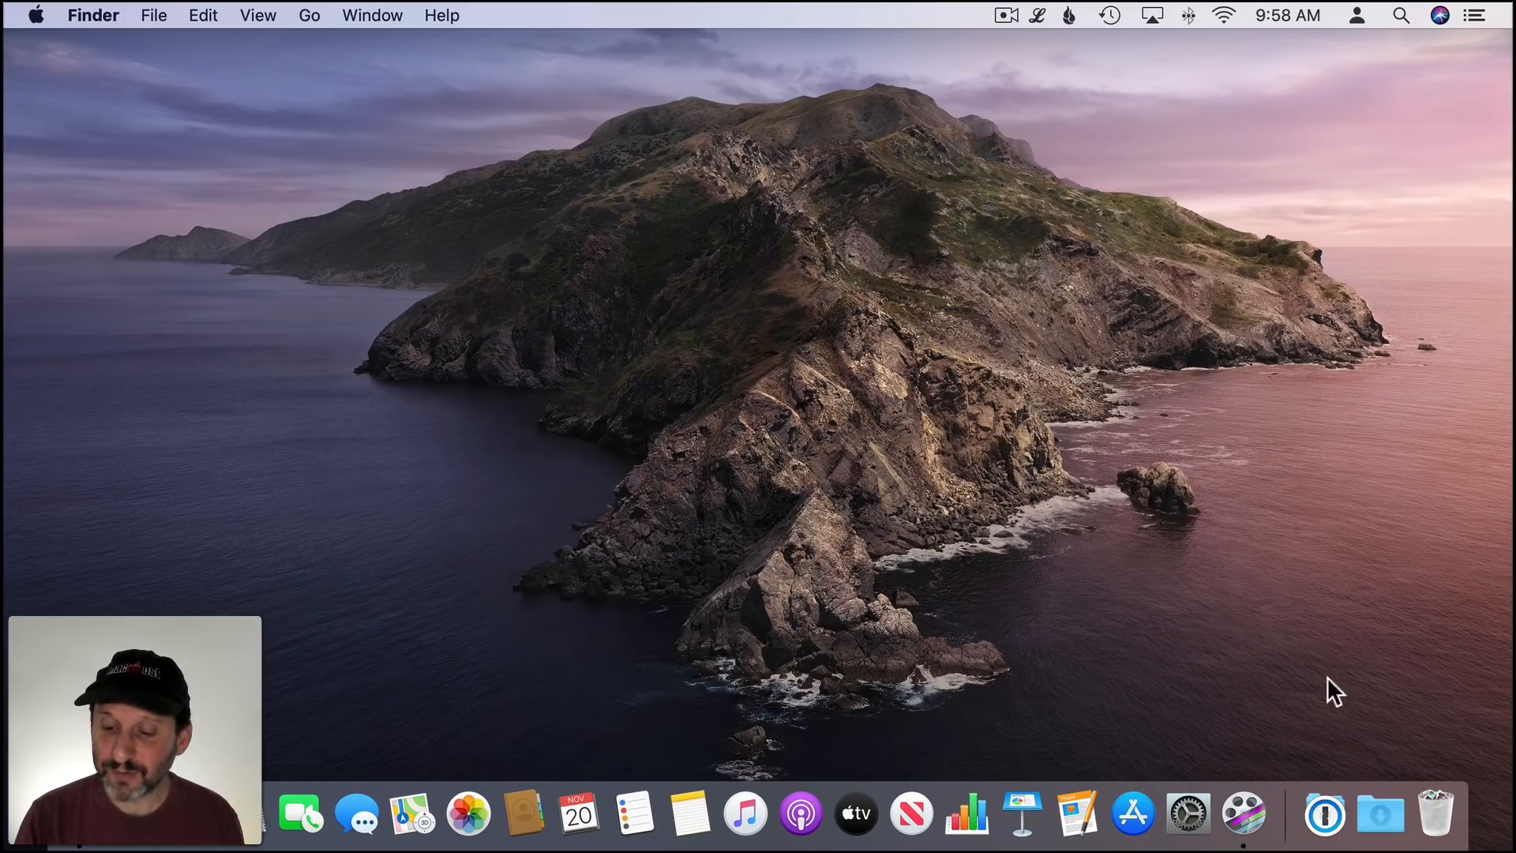
- Check the default content view of the Dock's Applications stack and set it to view content as List
click(1327, 814)
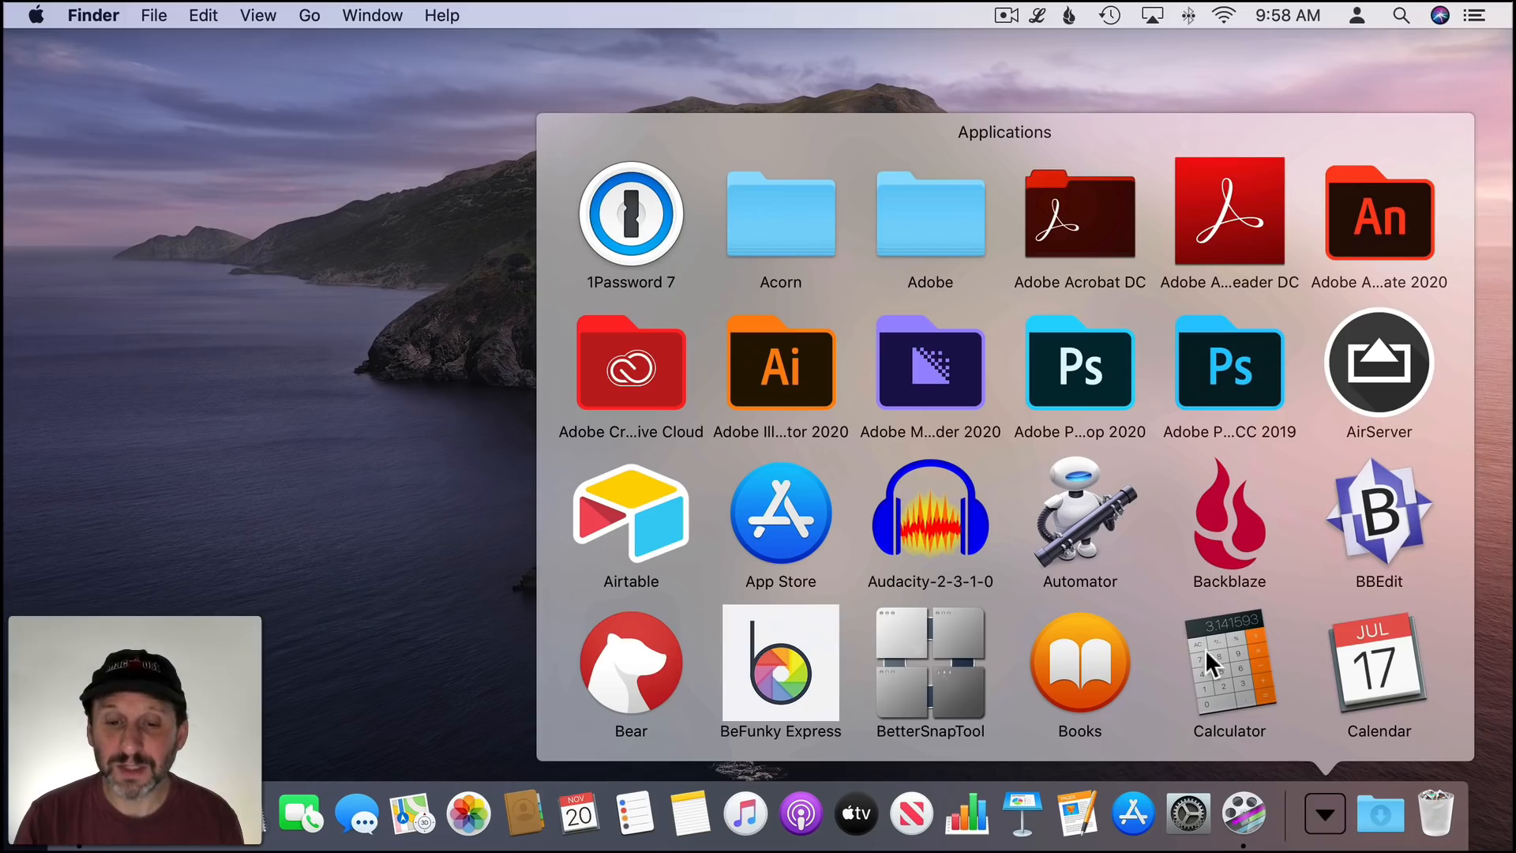
click(1325, 814)
right_click(1325, 814)
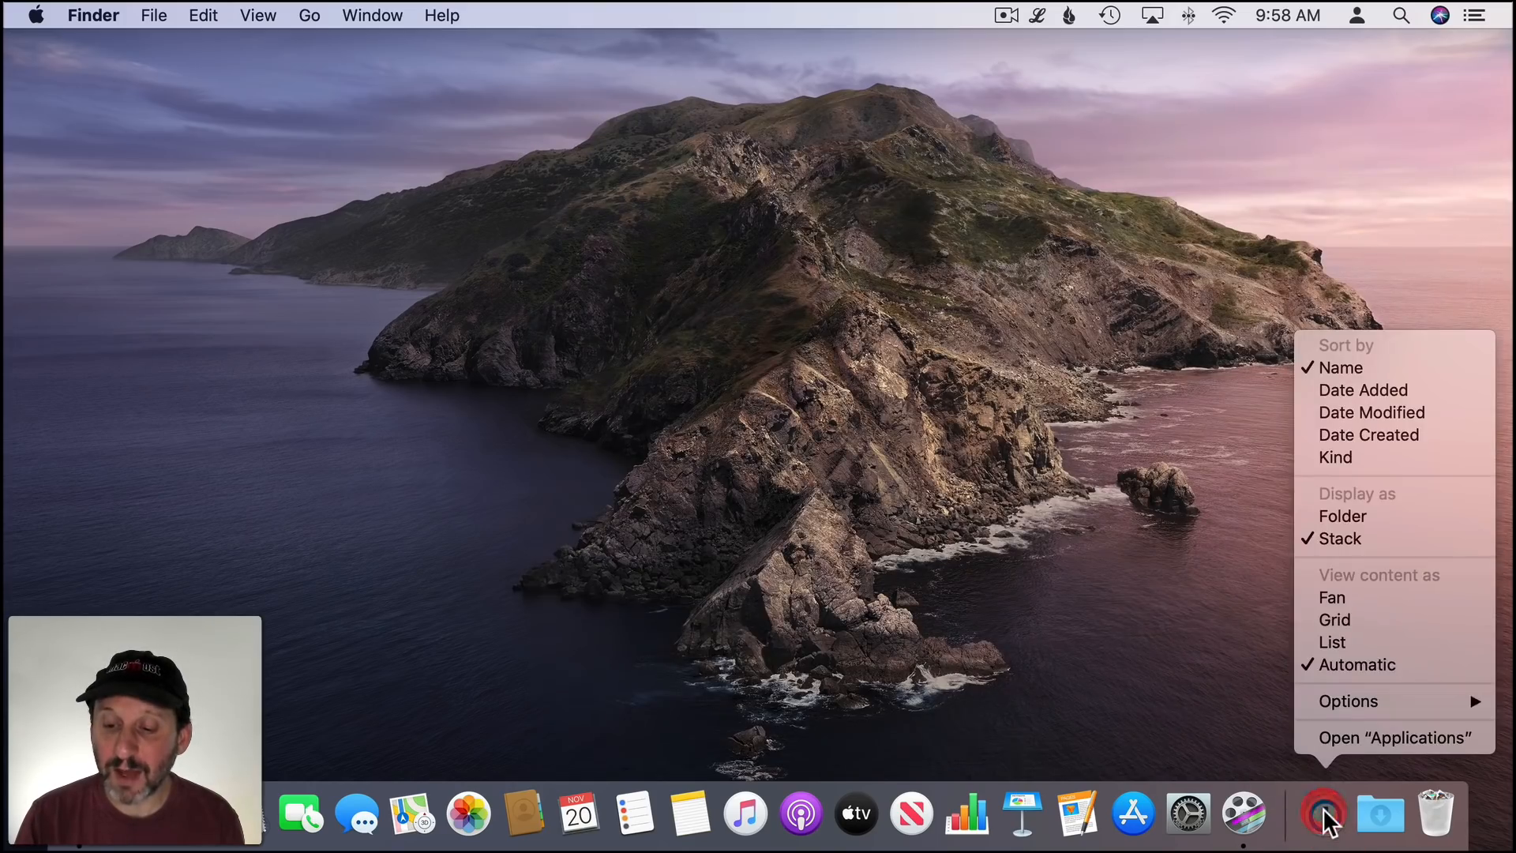
click(1344, 636)
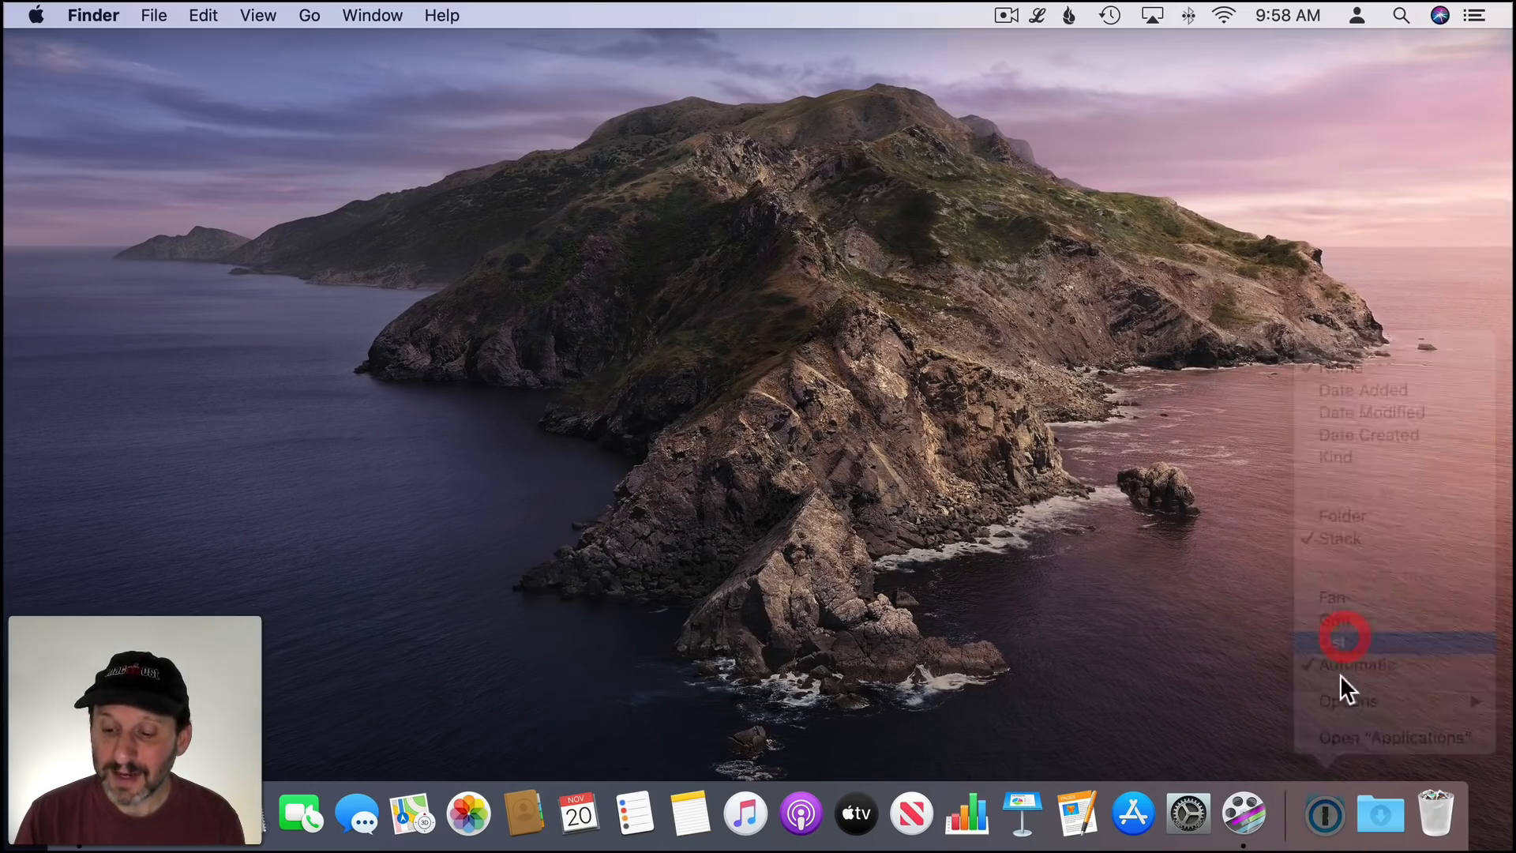
- Browse the app list of the Dock's Applications stack and set the stack to display as Folder
click(1325, 813)
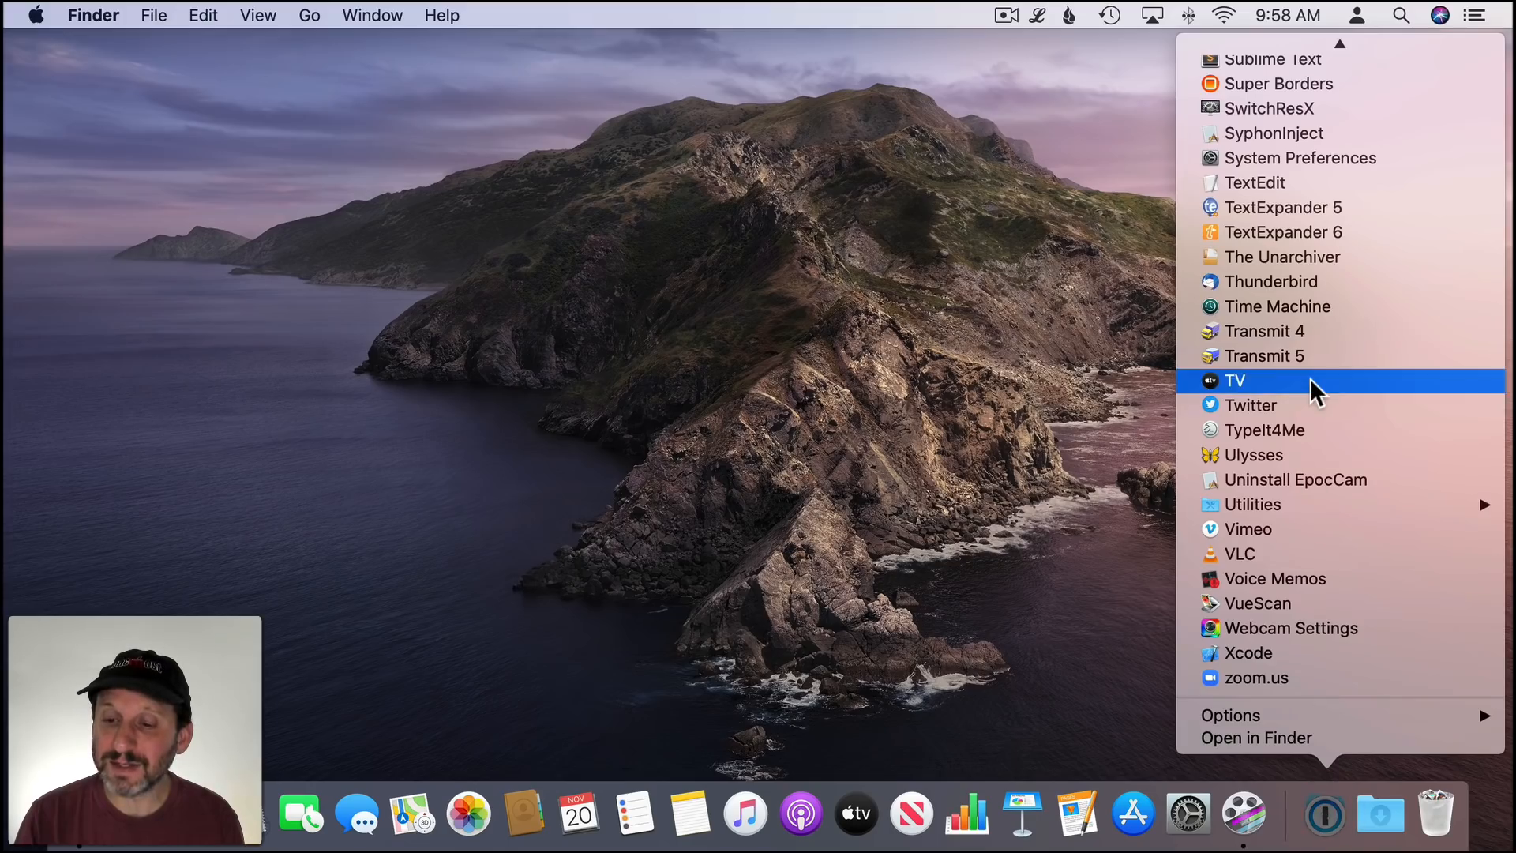
scroll(1310, 377, up, 10)
scroll(1310, 377, down, 10)
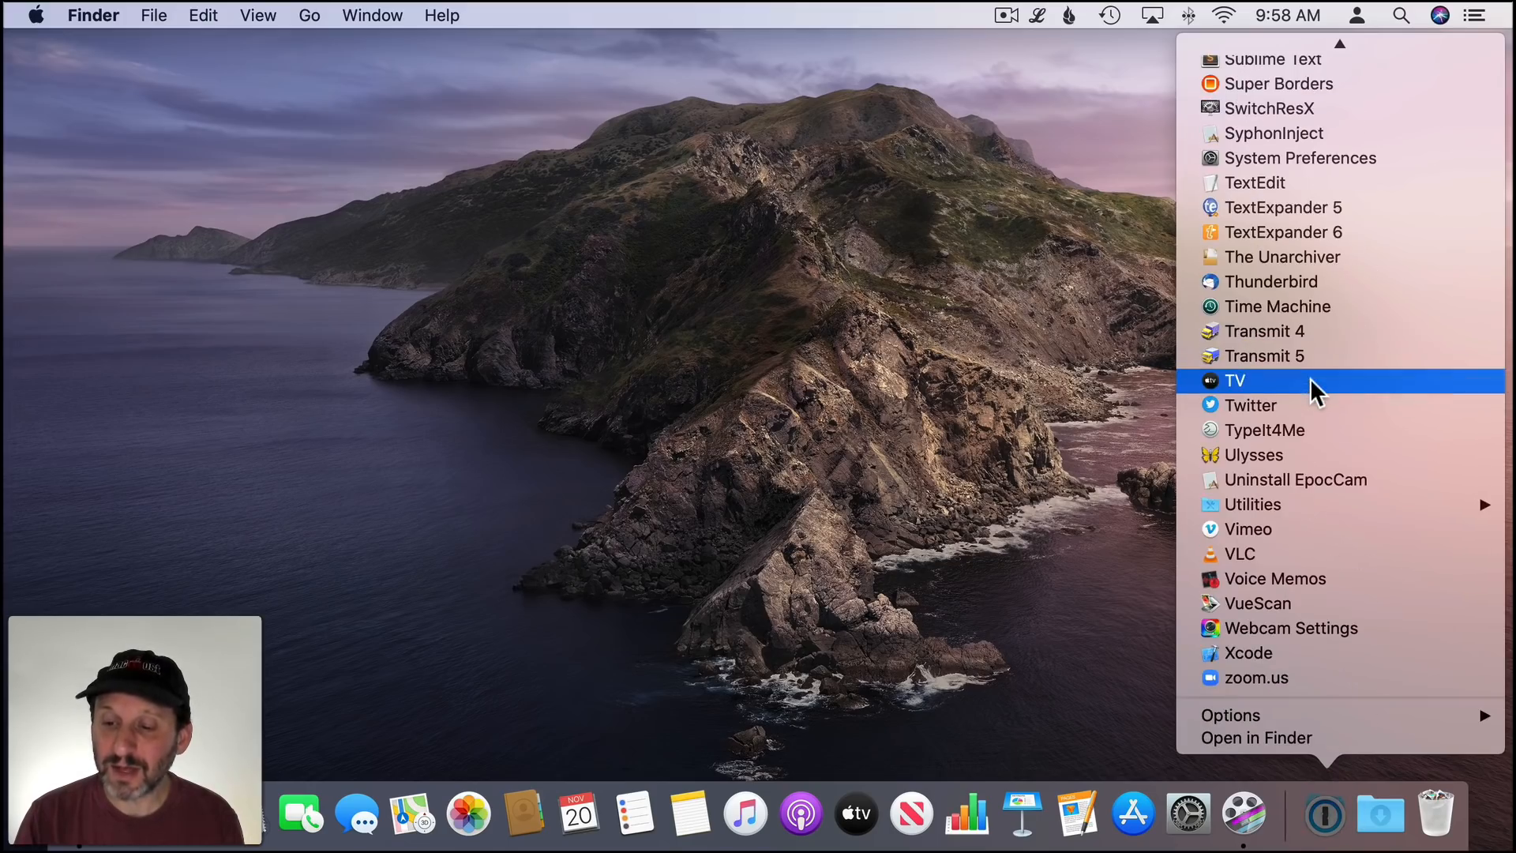
mouse_move(1270, 496)
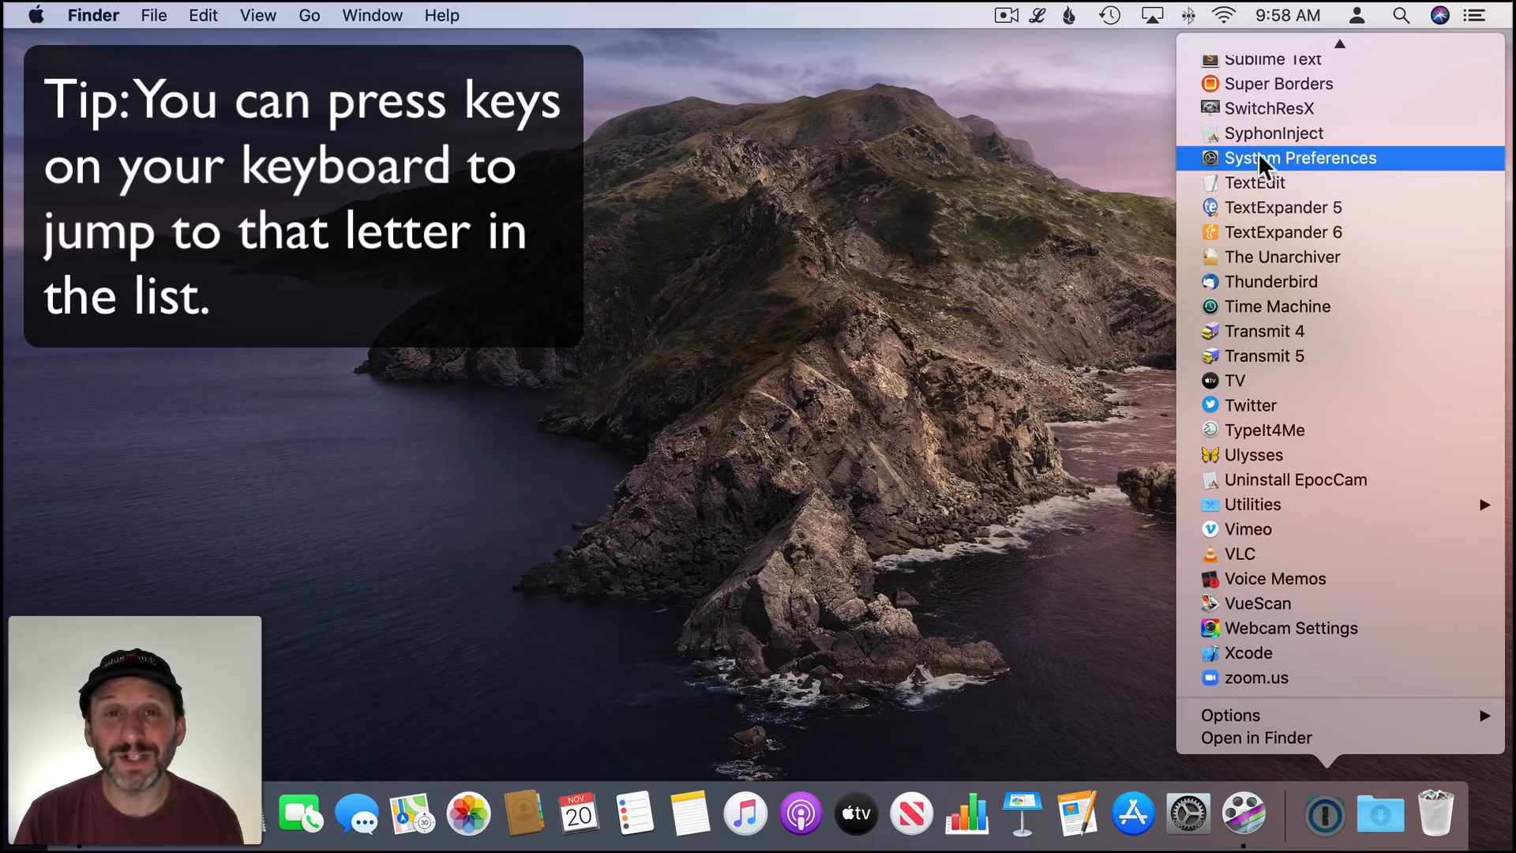
click(1323, 815)
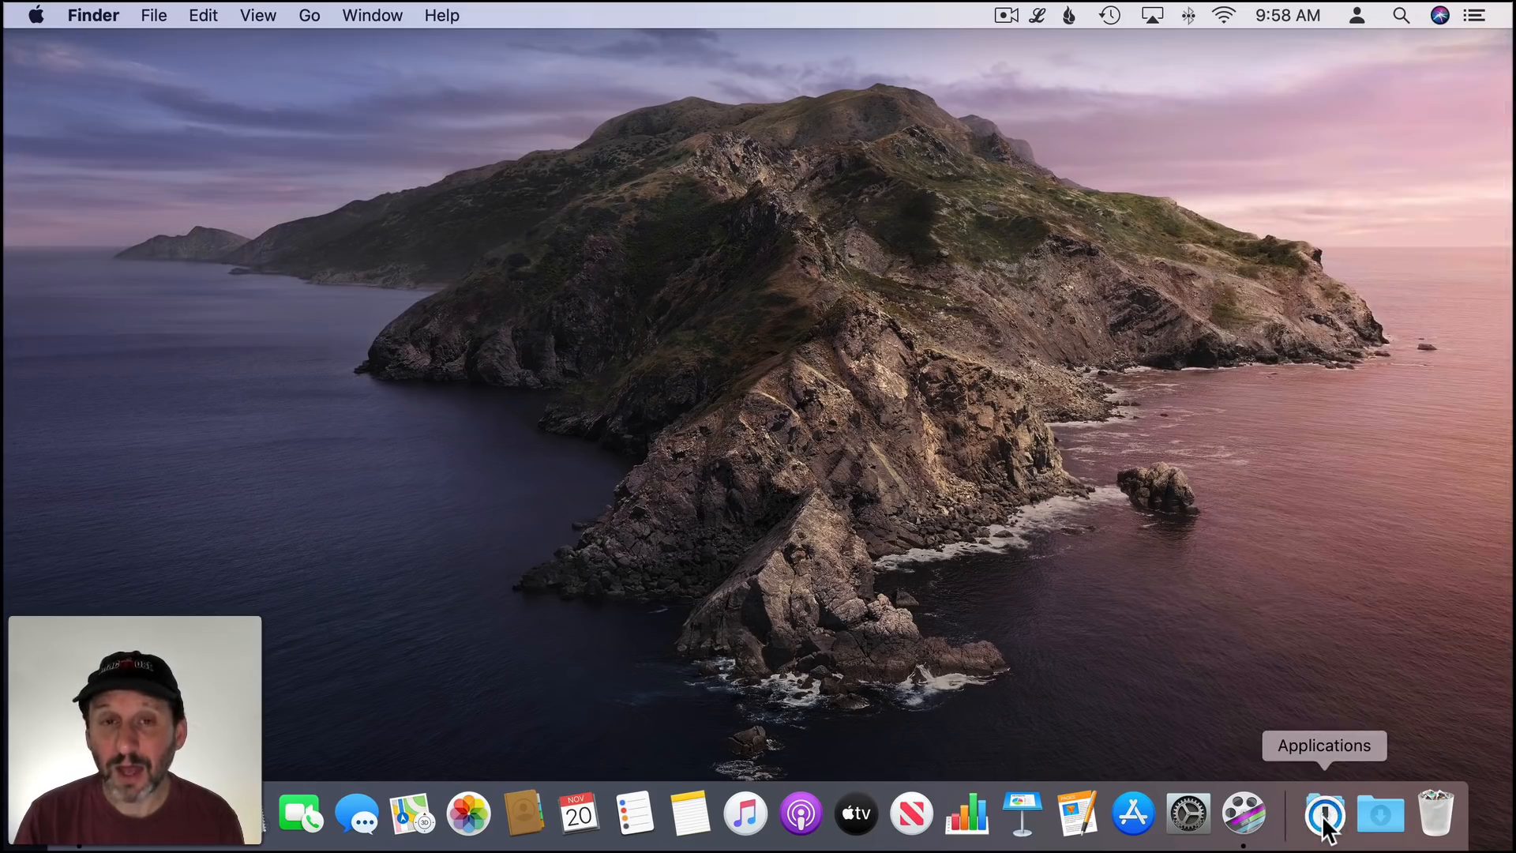
right_click(1326, 825)
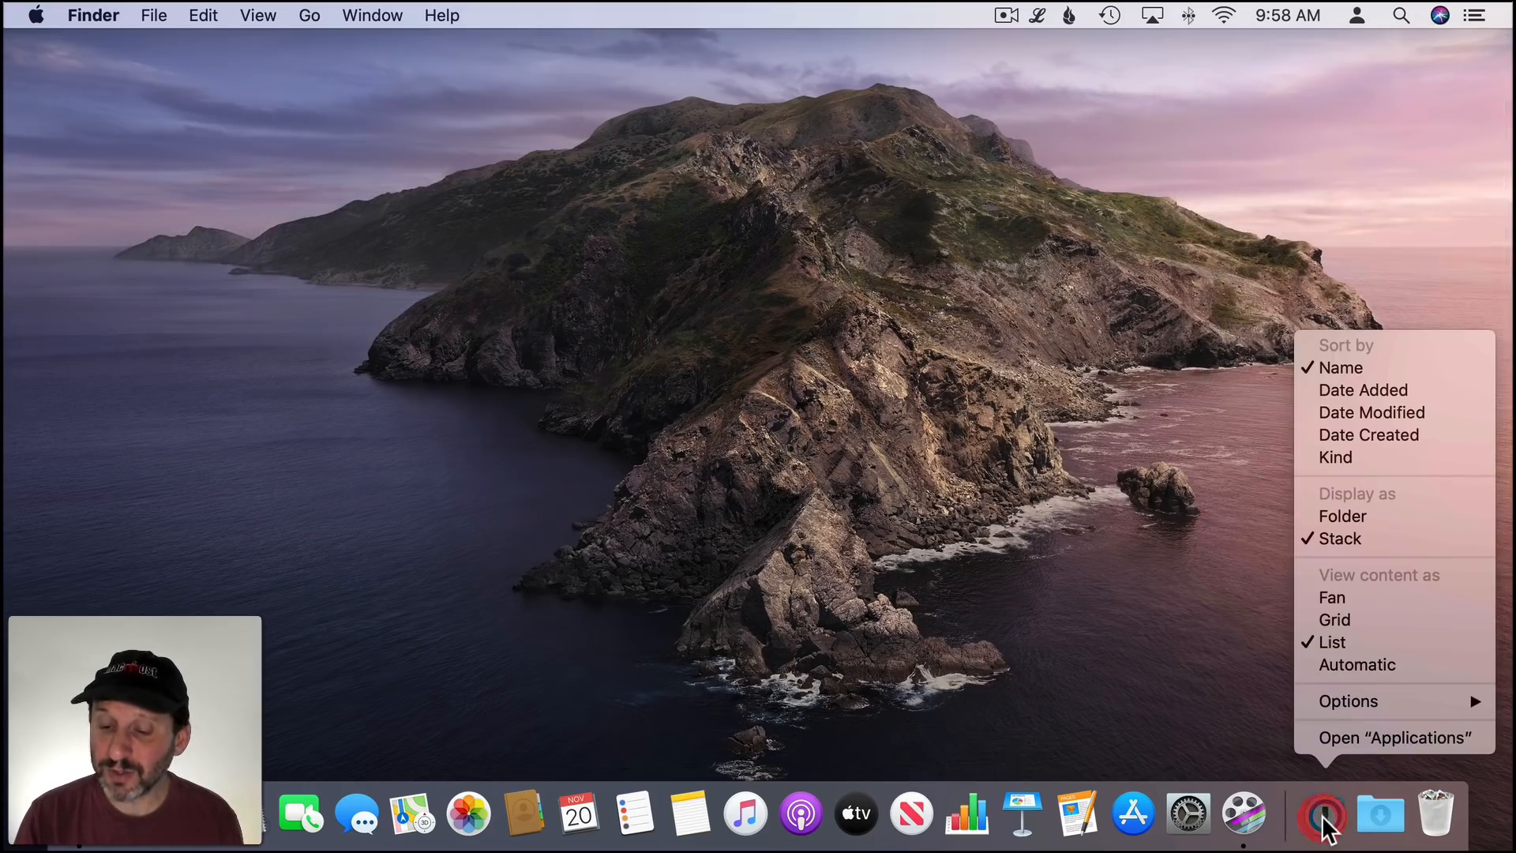
click(1343, 509)
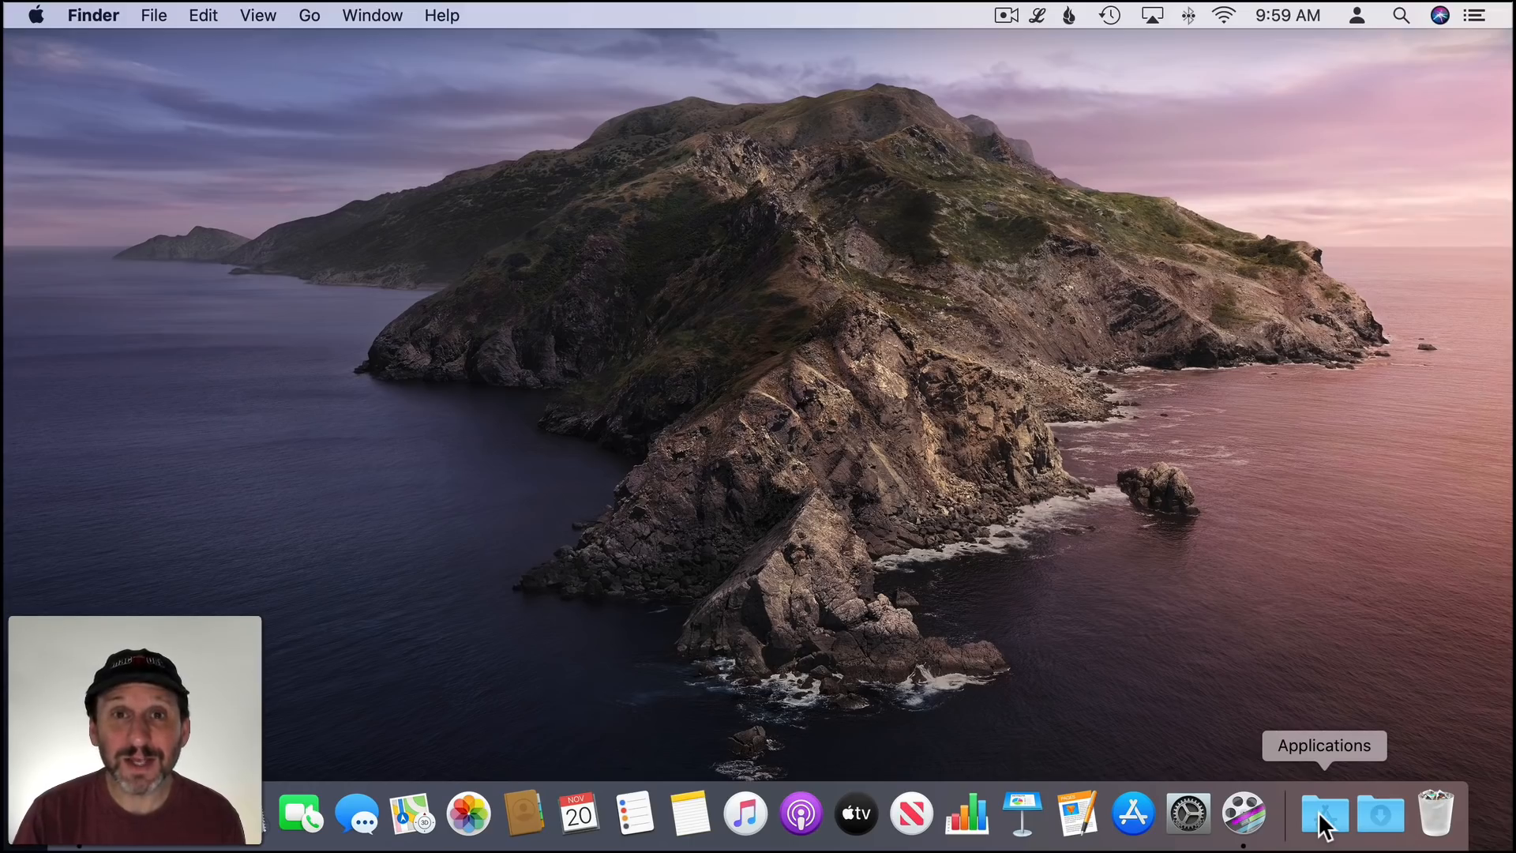
- Open a new Finder window on Documents and open its enclosing iCloud Drive folder
click(158, 15)
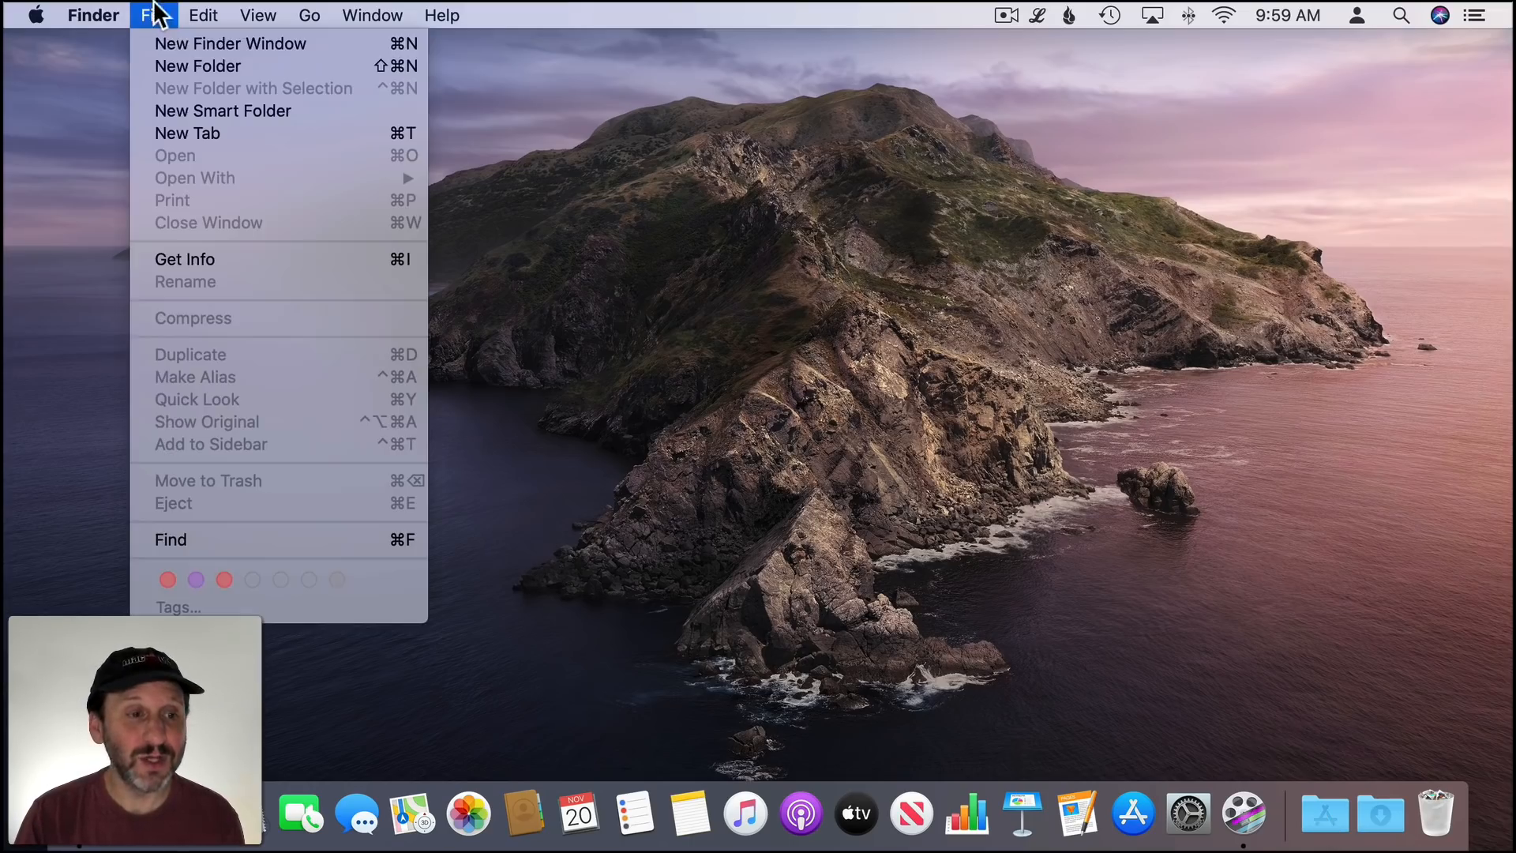
click(172, 39)
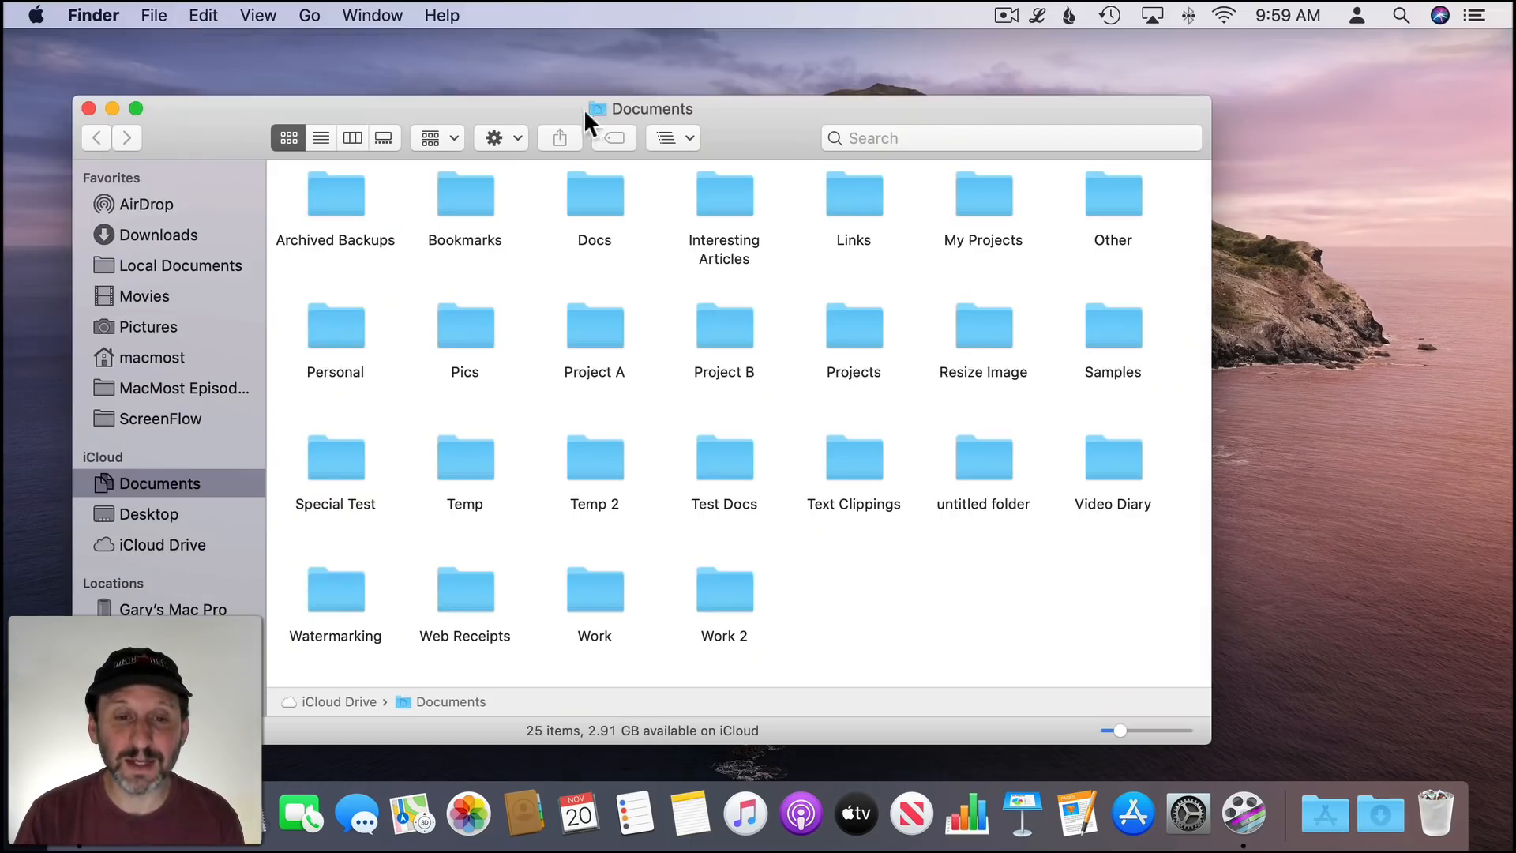
super+click(646, 108)
click(646, 128)
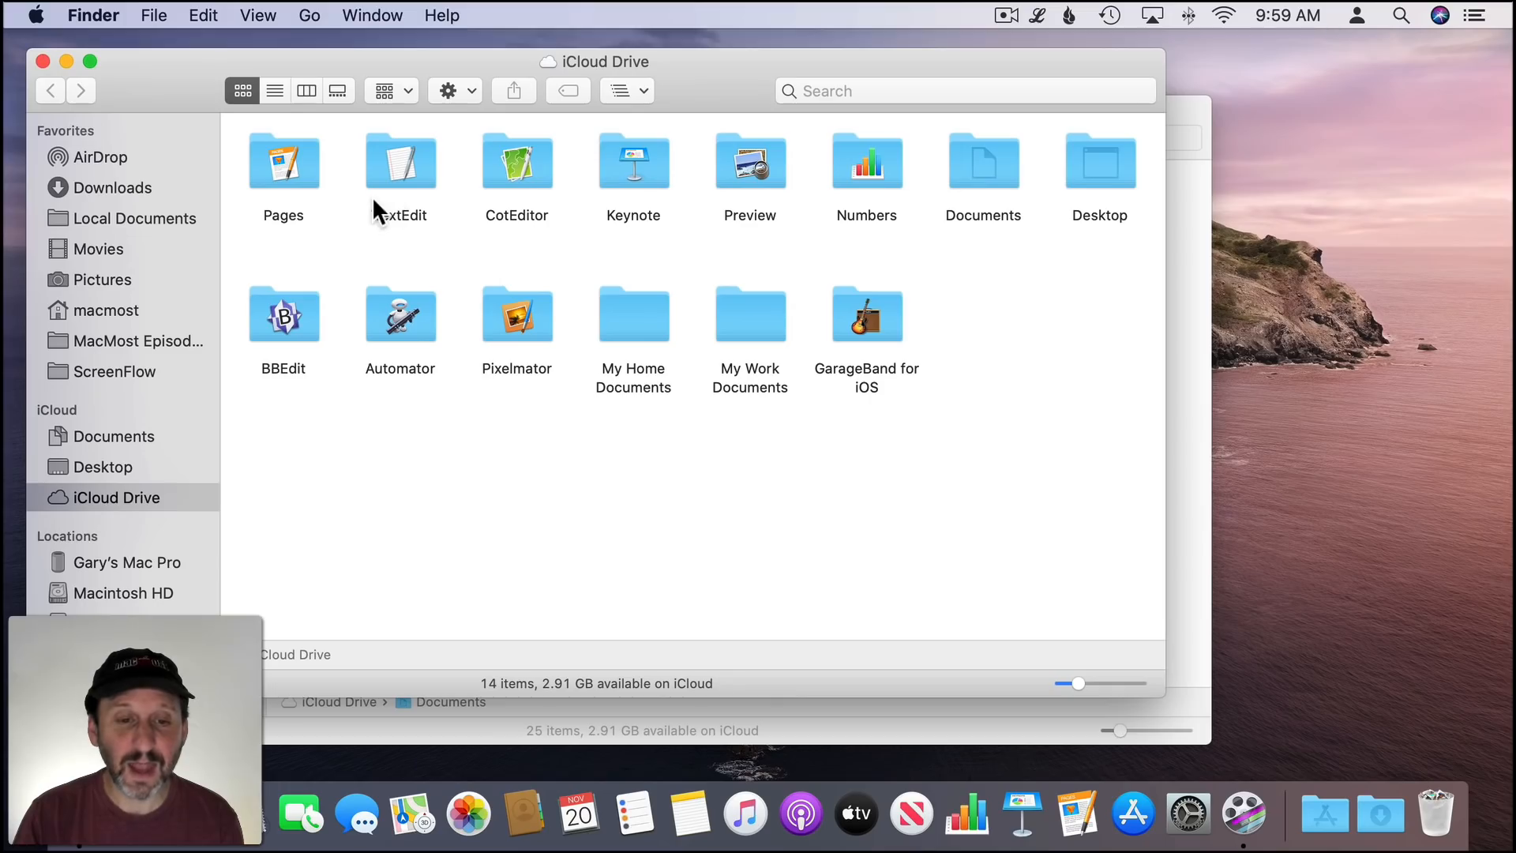
- Add the Documents folder from iCloud Drive to the Dock before Applications and set it to display as Folder
click(989, 161)
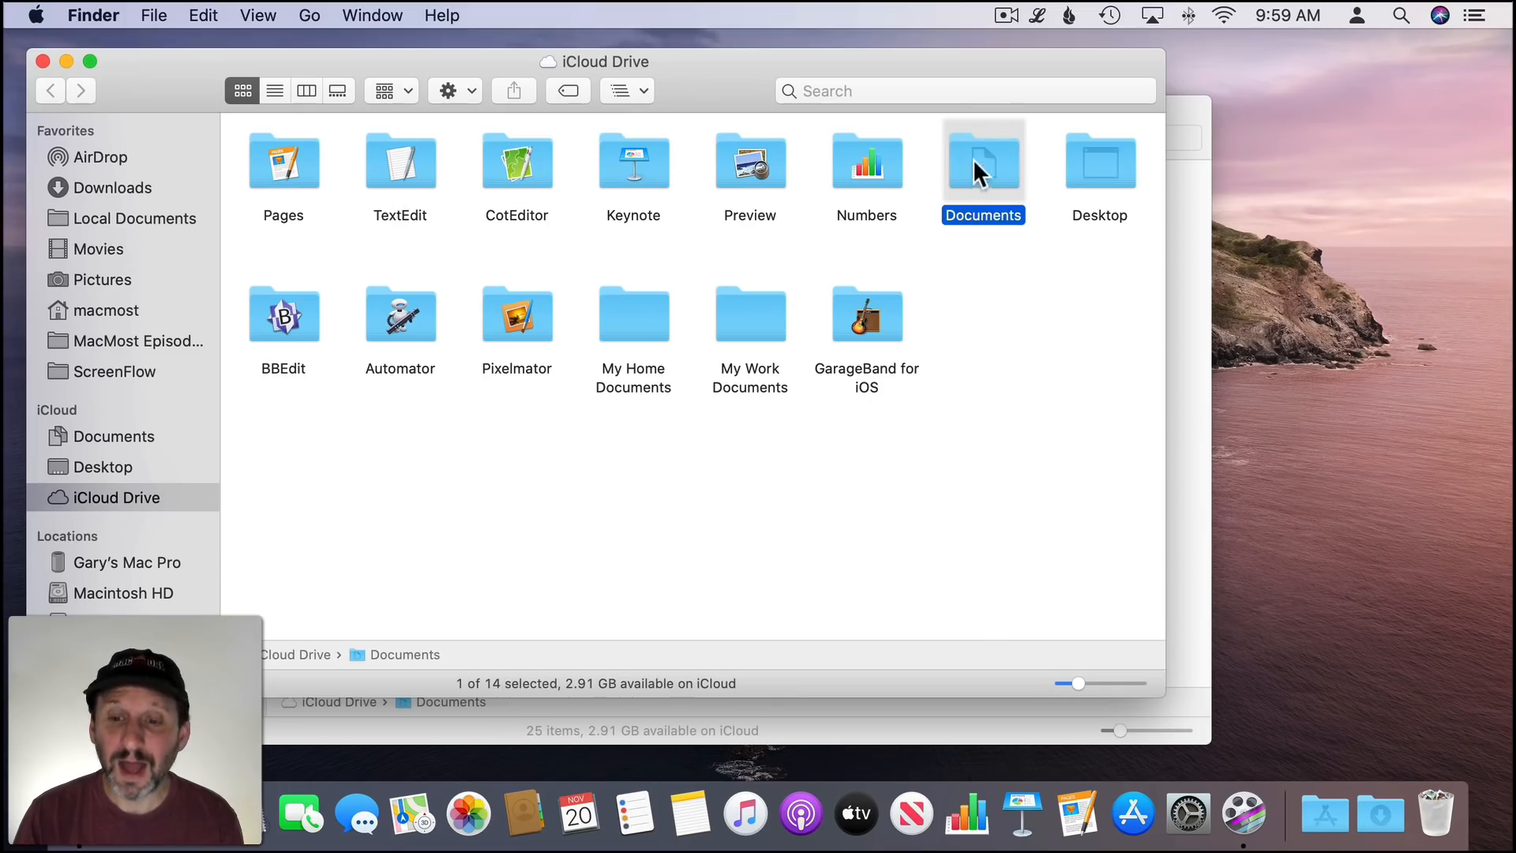
drag(974, 162, 1289, 813)
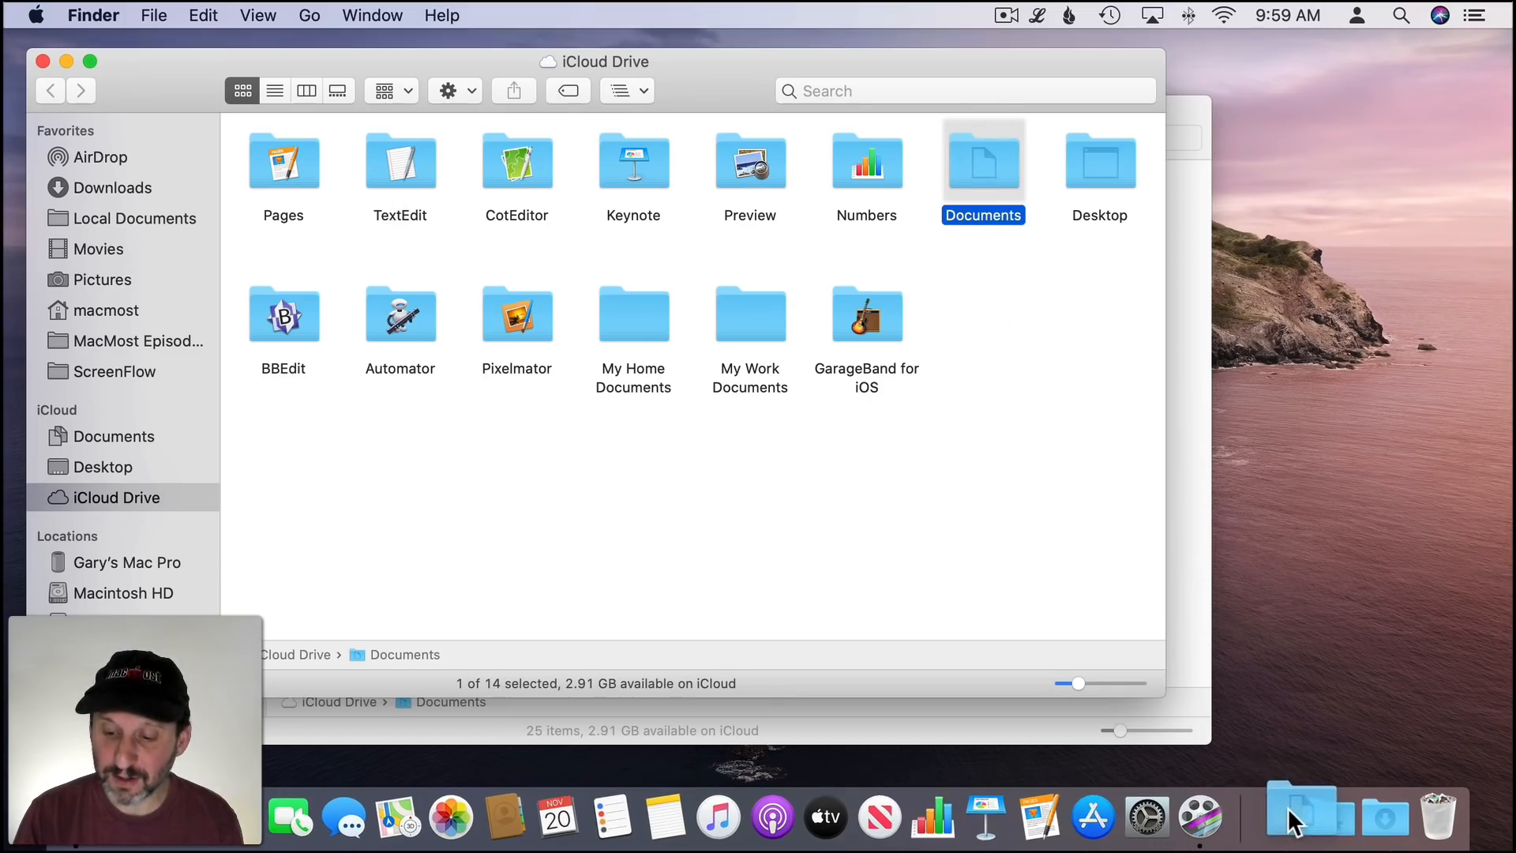
right_click(1287, 825)
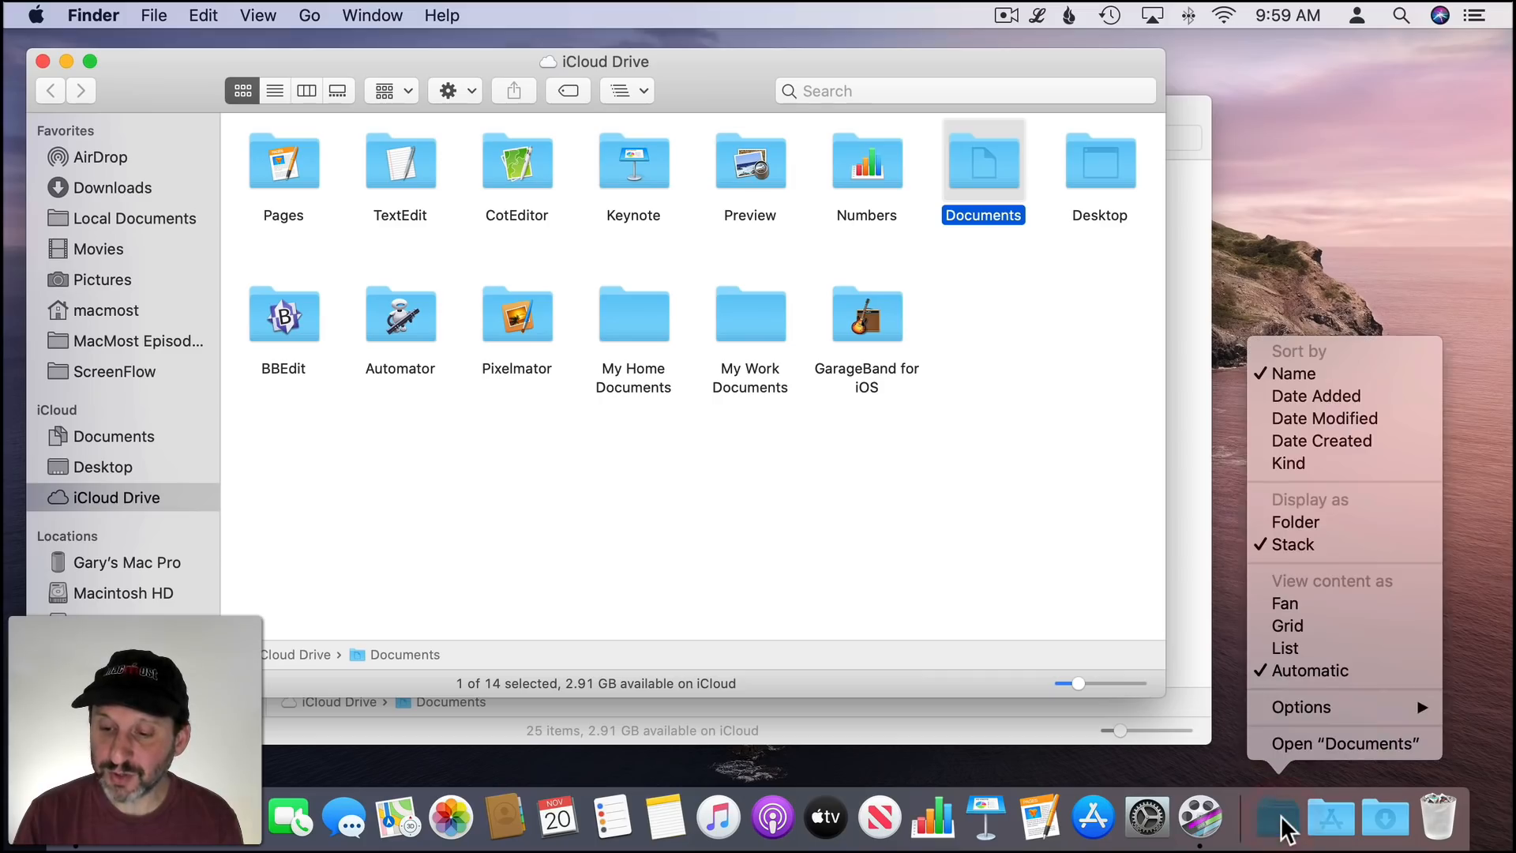
click(1293, 522)
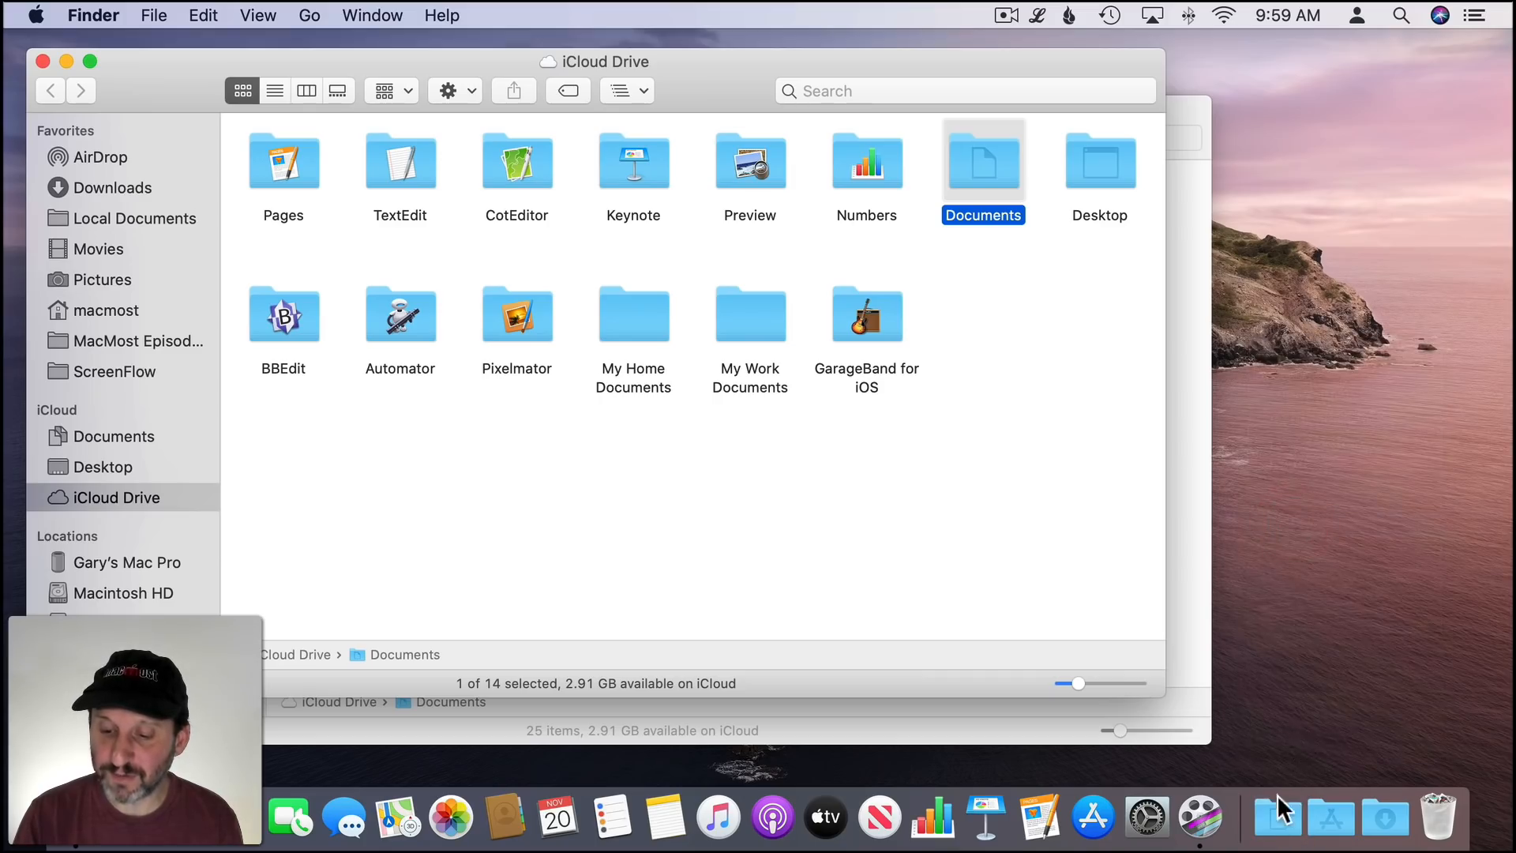
- Set the Dock's Documents folder to view content as List and close both open Finder windows
right_click(1277, 795)
click(1291, 642)
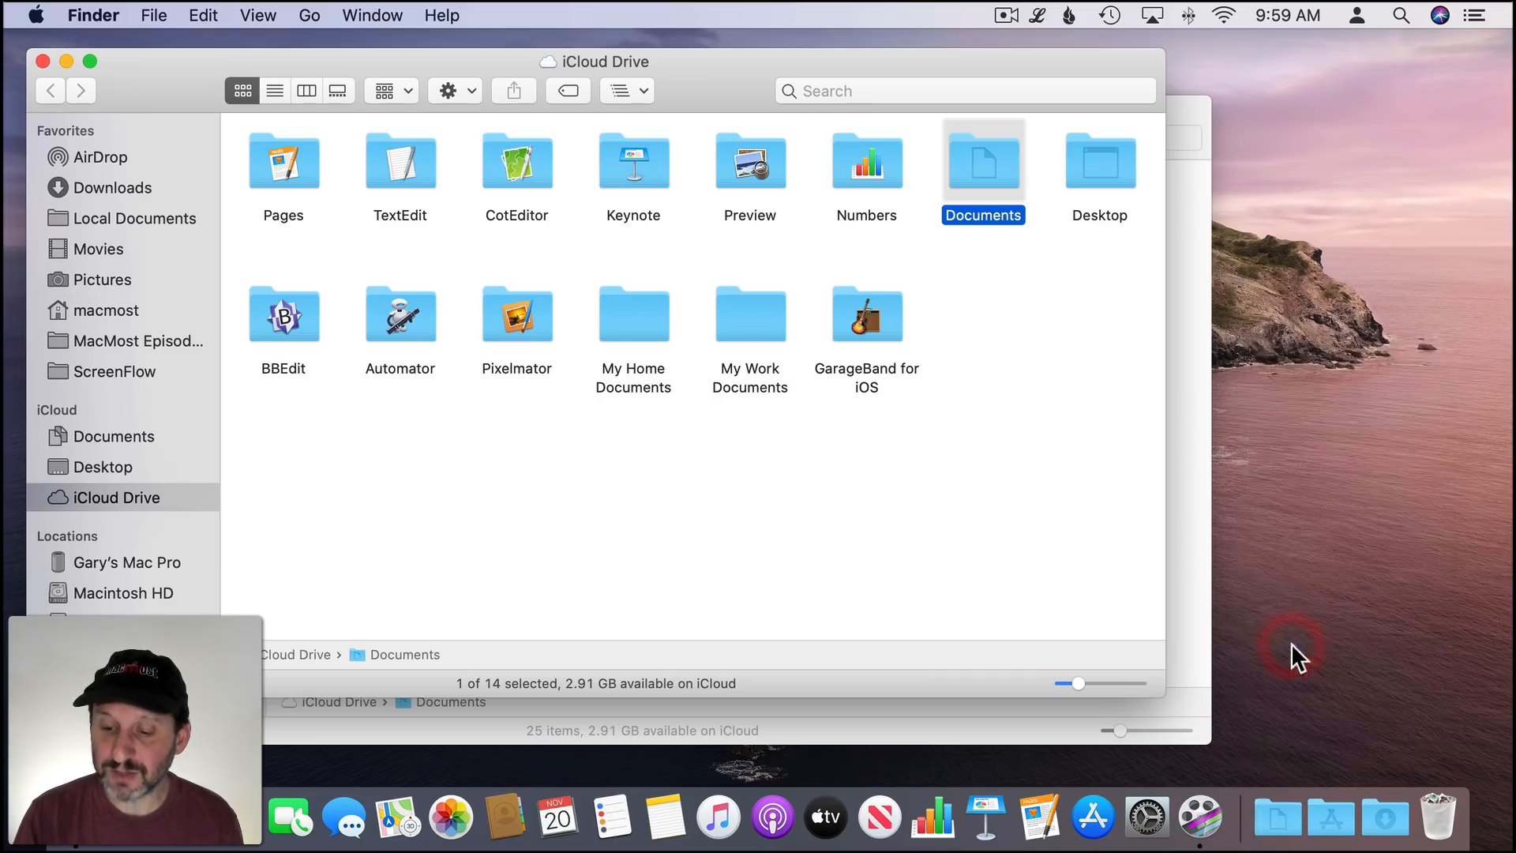
click(1043, 639)
key(super+w)
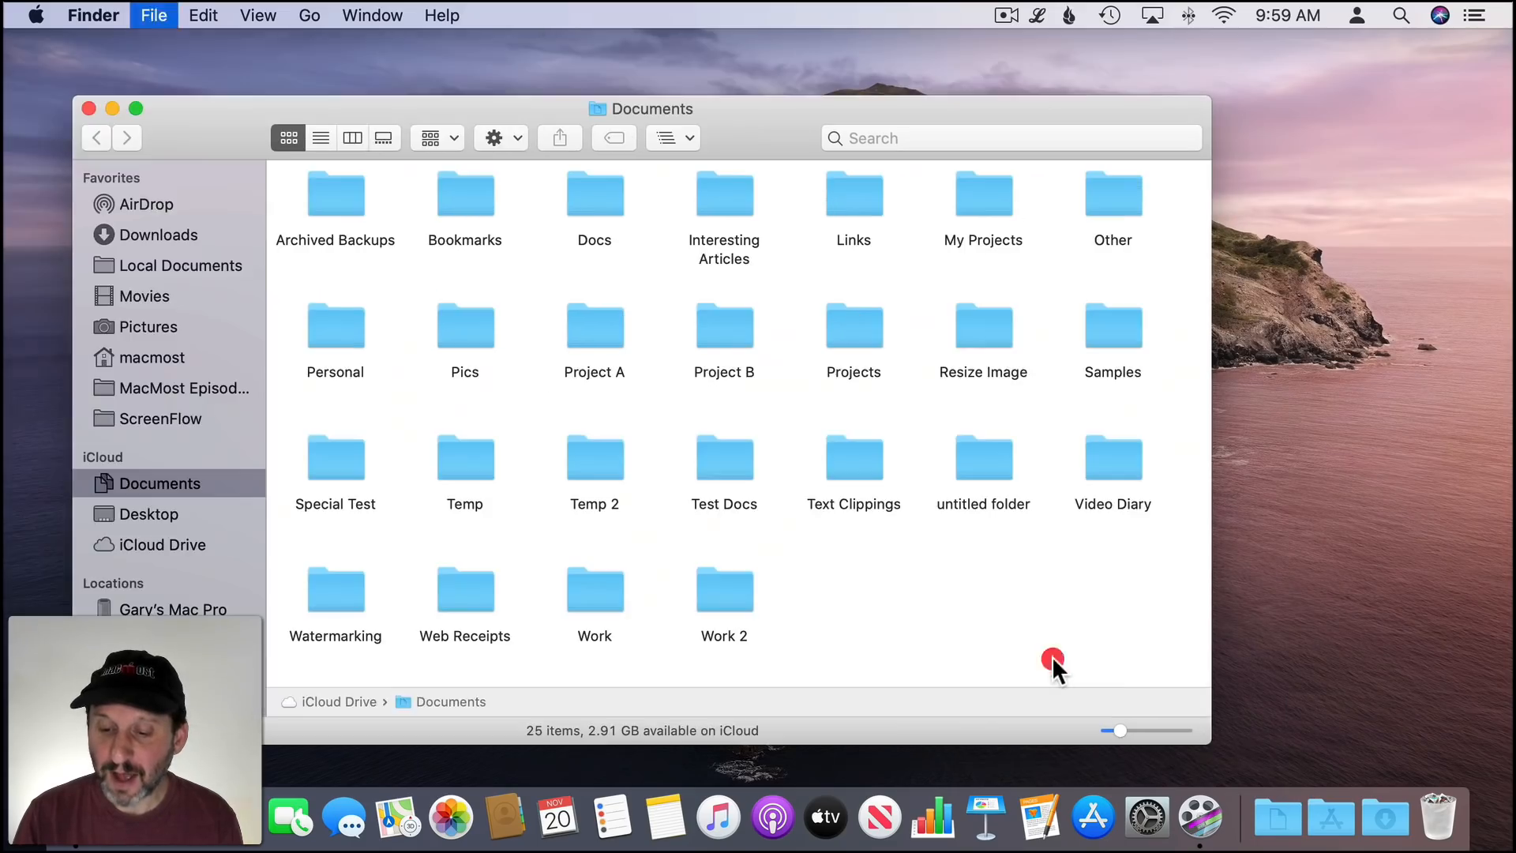
key(super+w)
- Browse the list of the Dock's Documents folder down to the contents of its Projects subfolder
click(1272, 805)
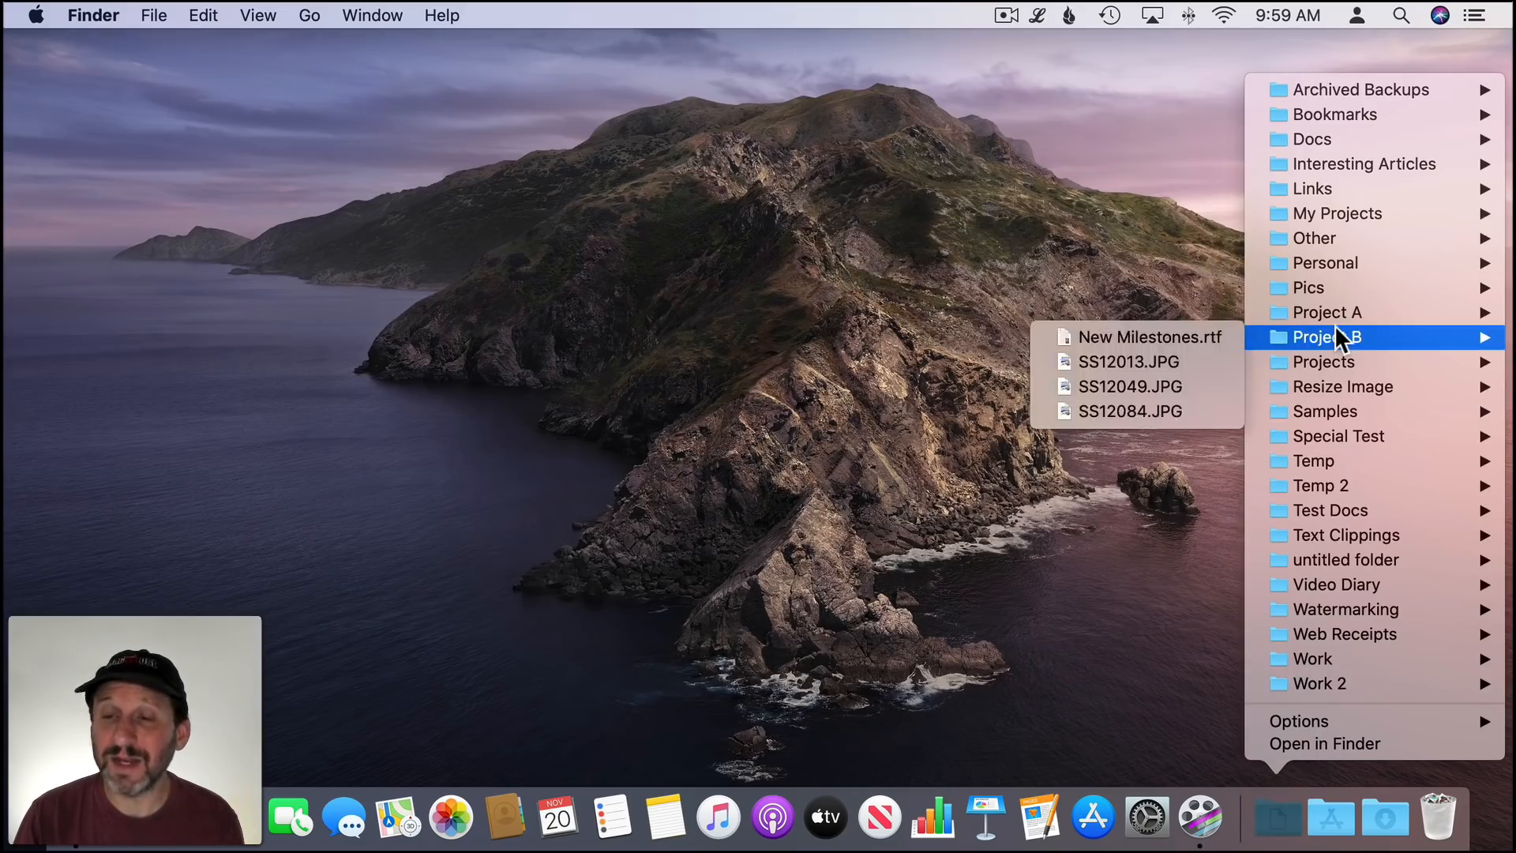
mouse_move(1329, 356)
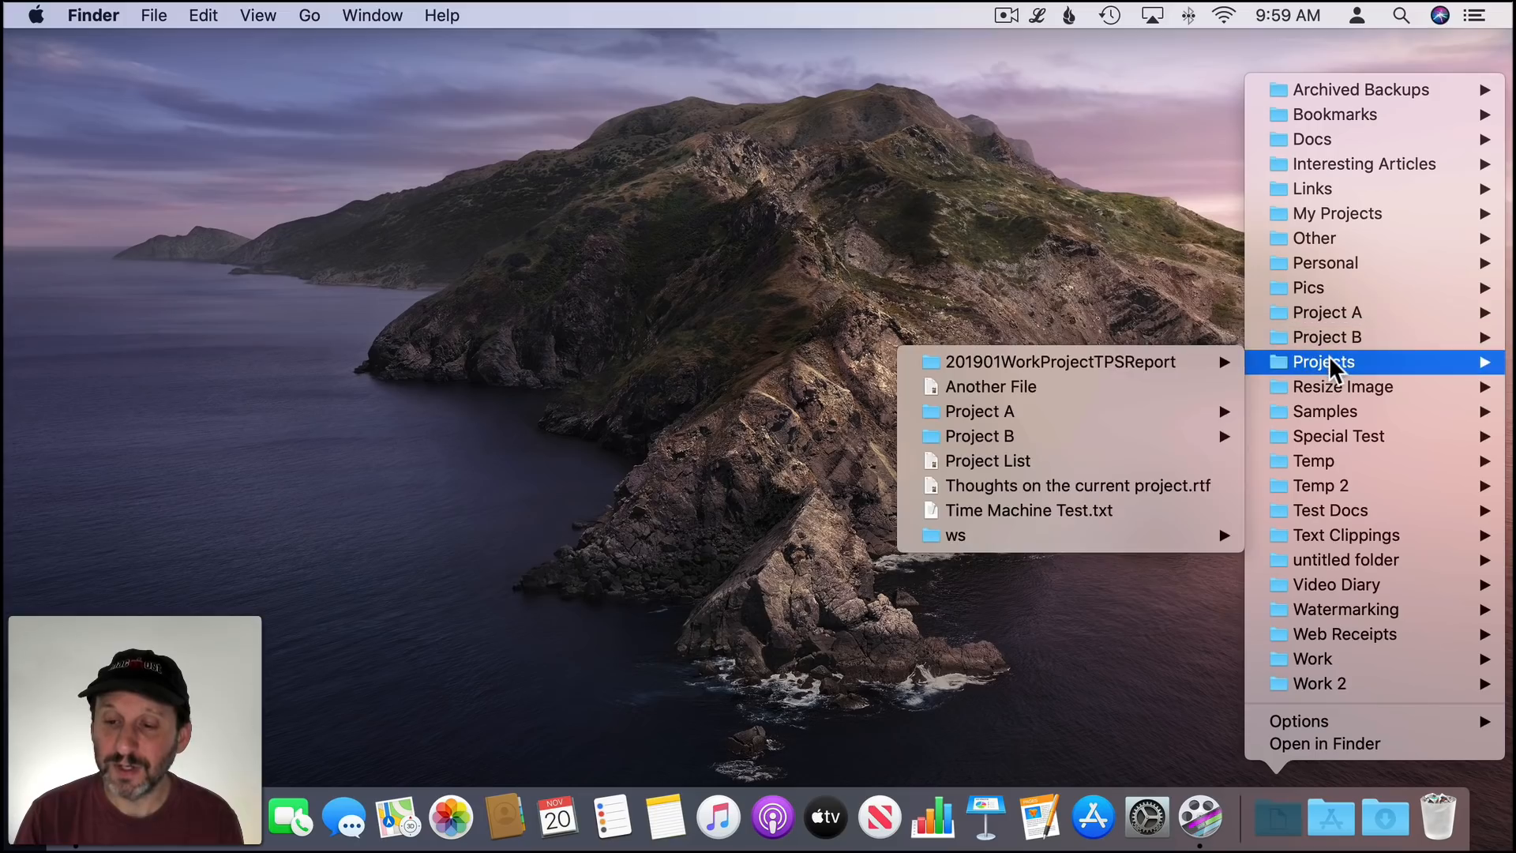
click(1087, 238)
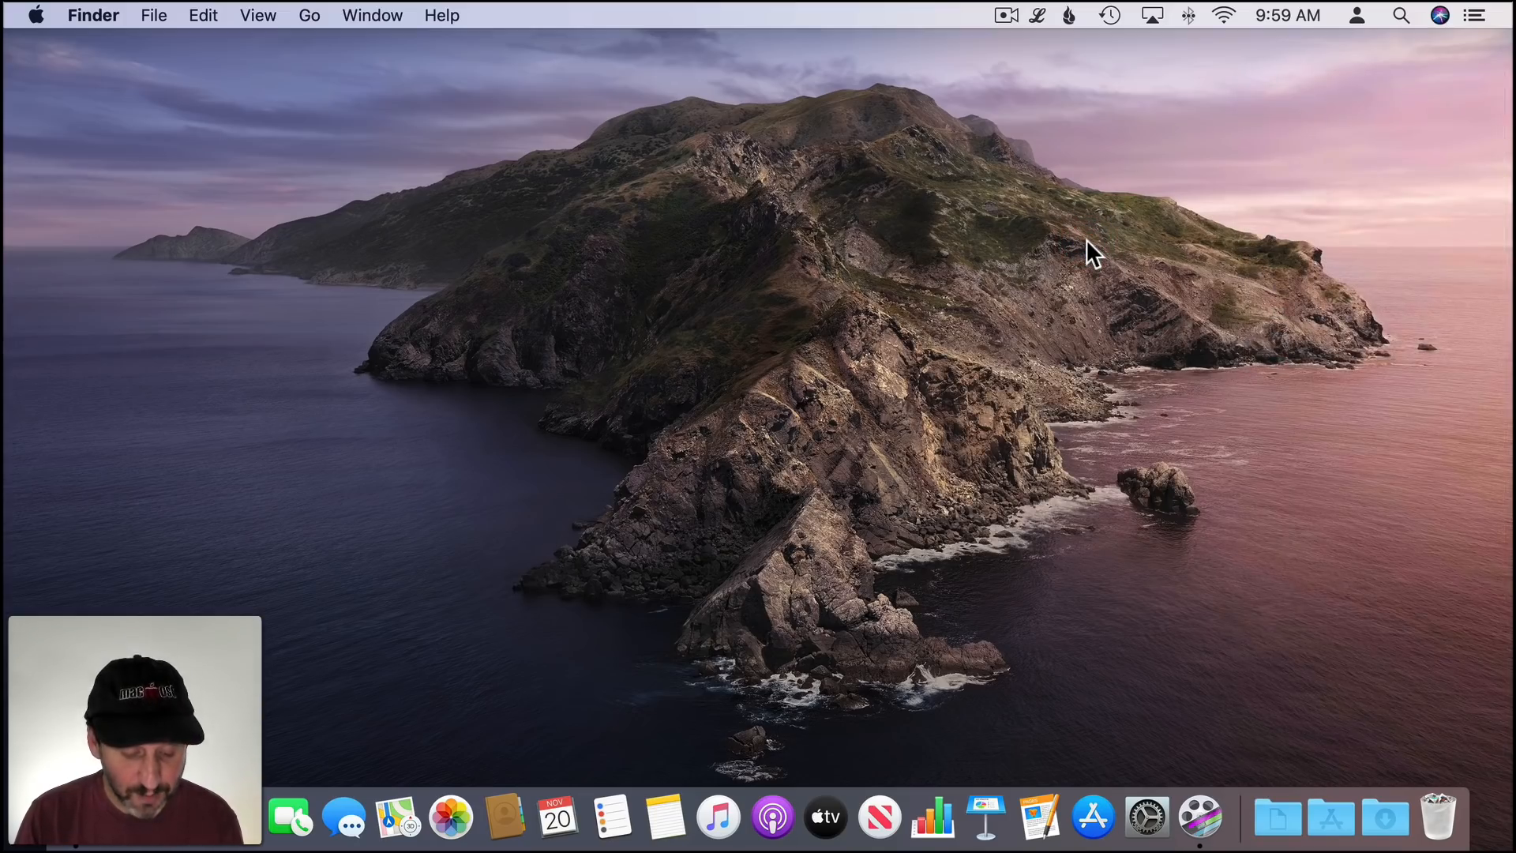
- Open a new Finder window on Documents and add the My Projects folder to the Dock before Documents
click(111, 16)
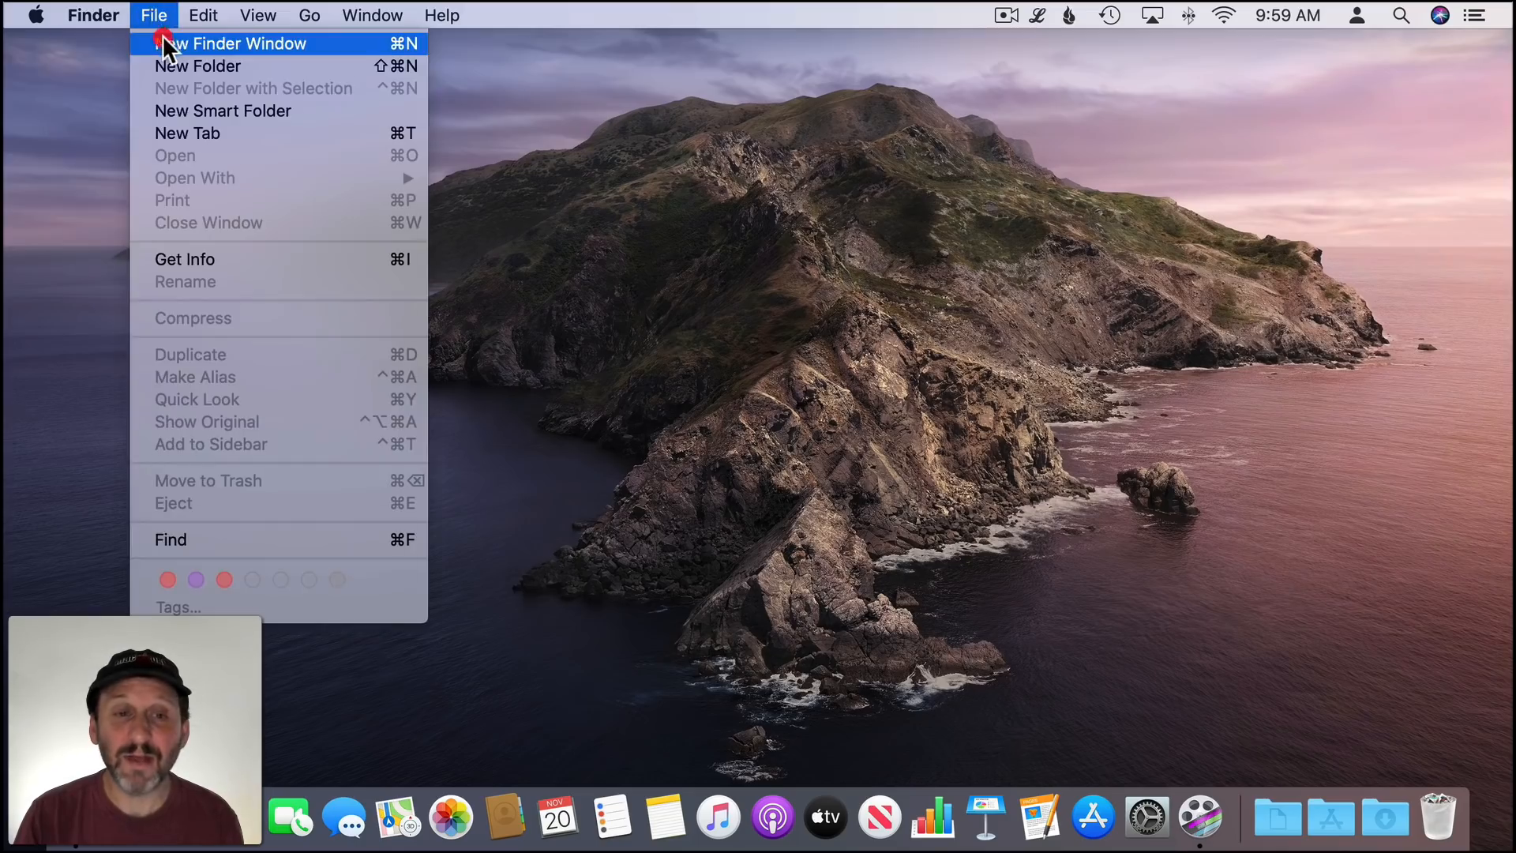
click(484, 242)
key(super+n)
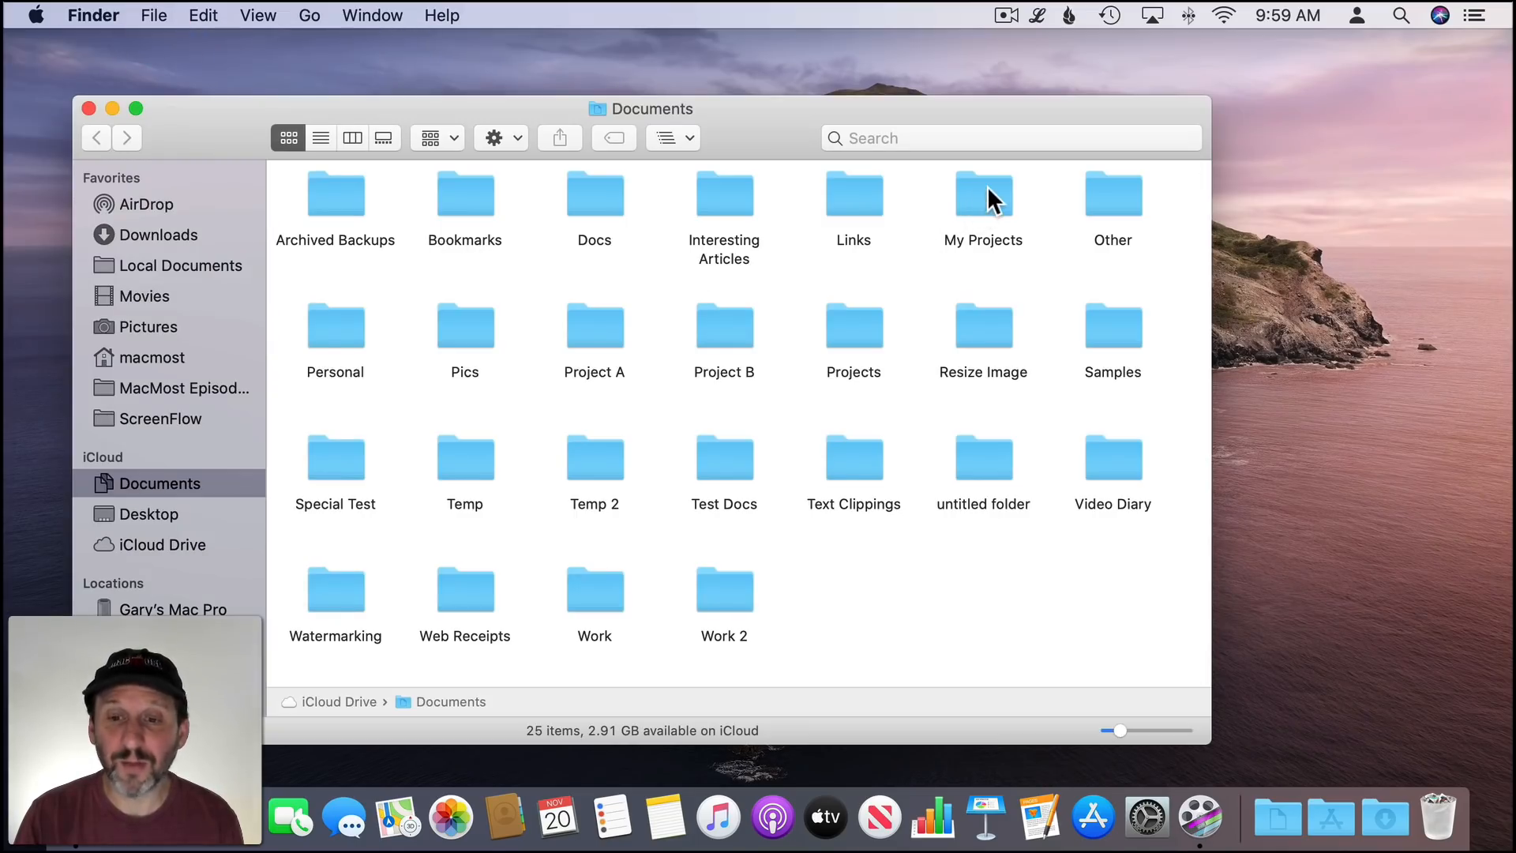
drag(987, 187, 1240, 823)
- Set the Dock's My Projects stack to display as Folder and view content as List, and check its list
right_click(1239, 822)
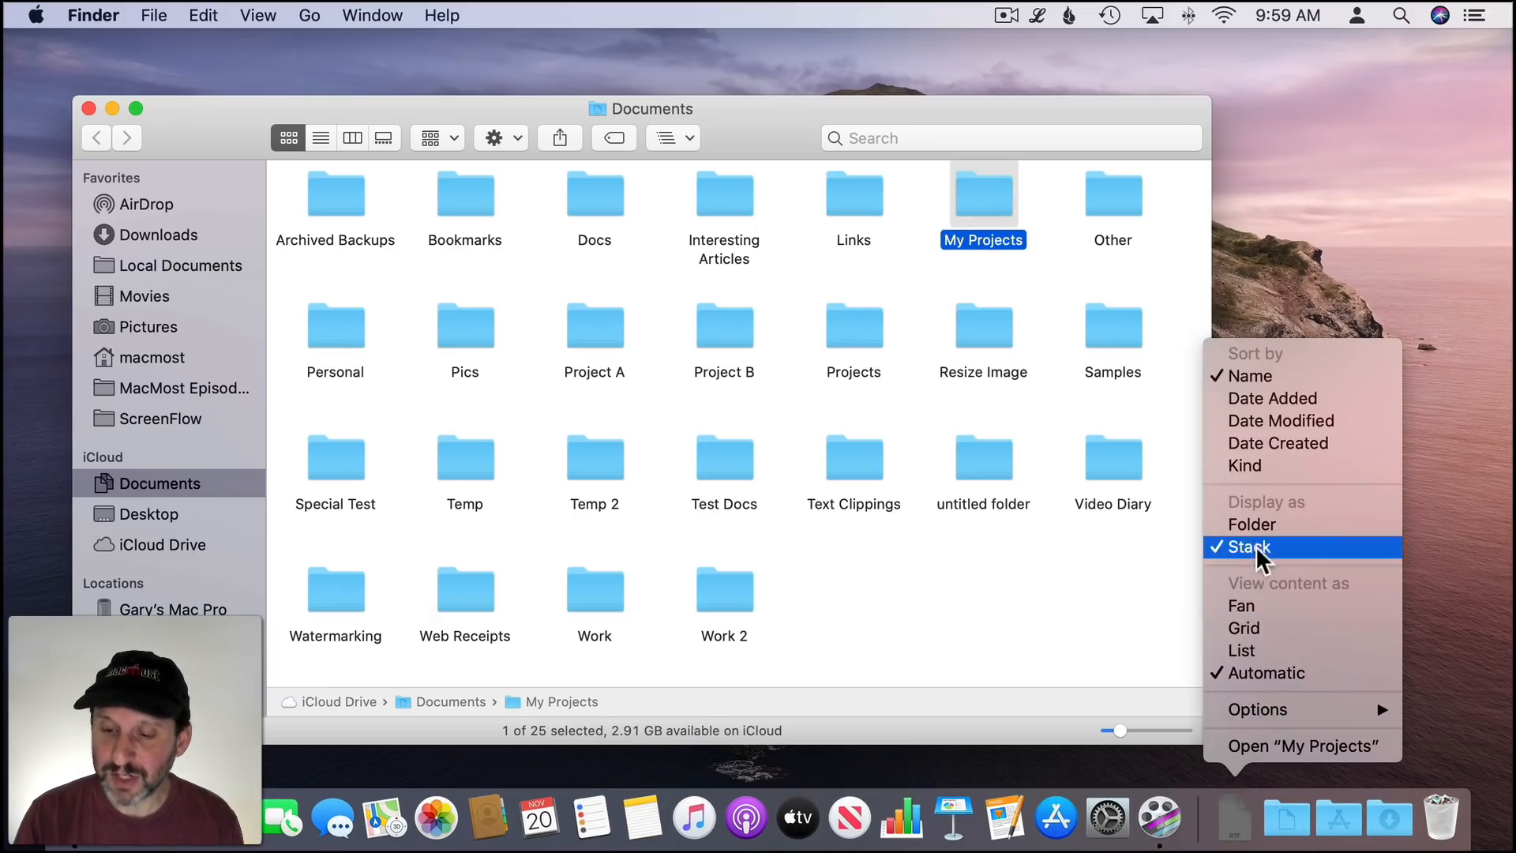
click(1257, 523)
right_click(1244, 817)
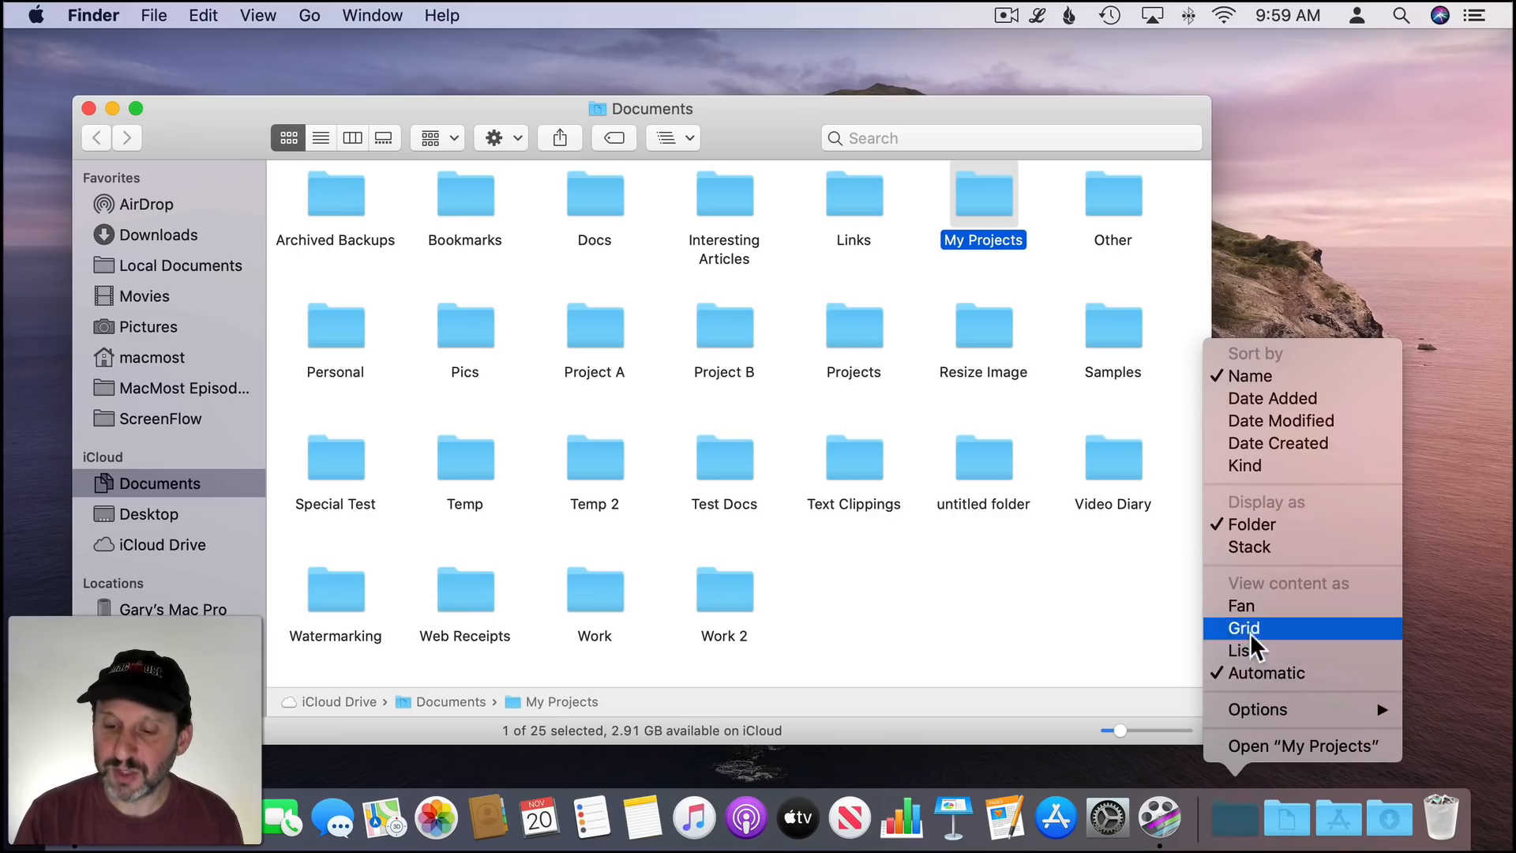
click(1251, 653)
click(1240, 820)
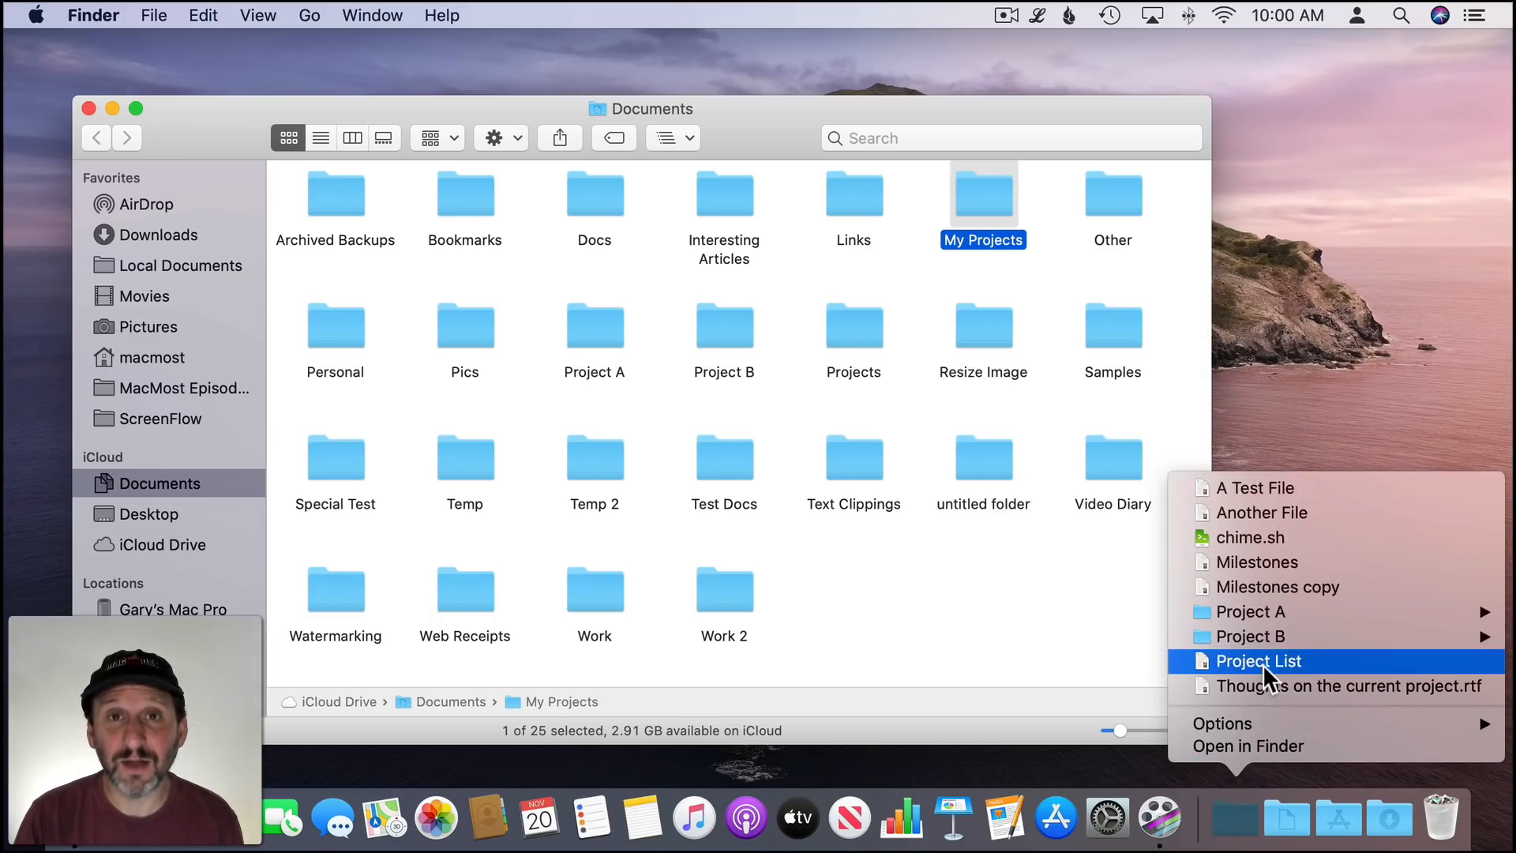
click(1033, 537)
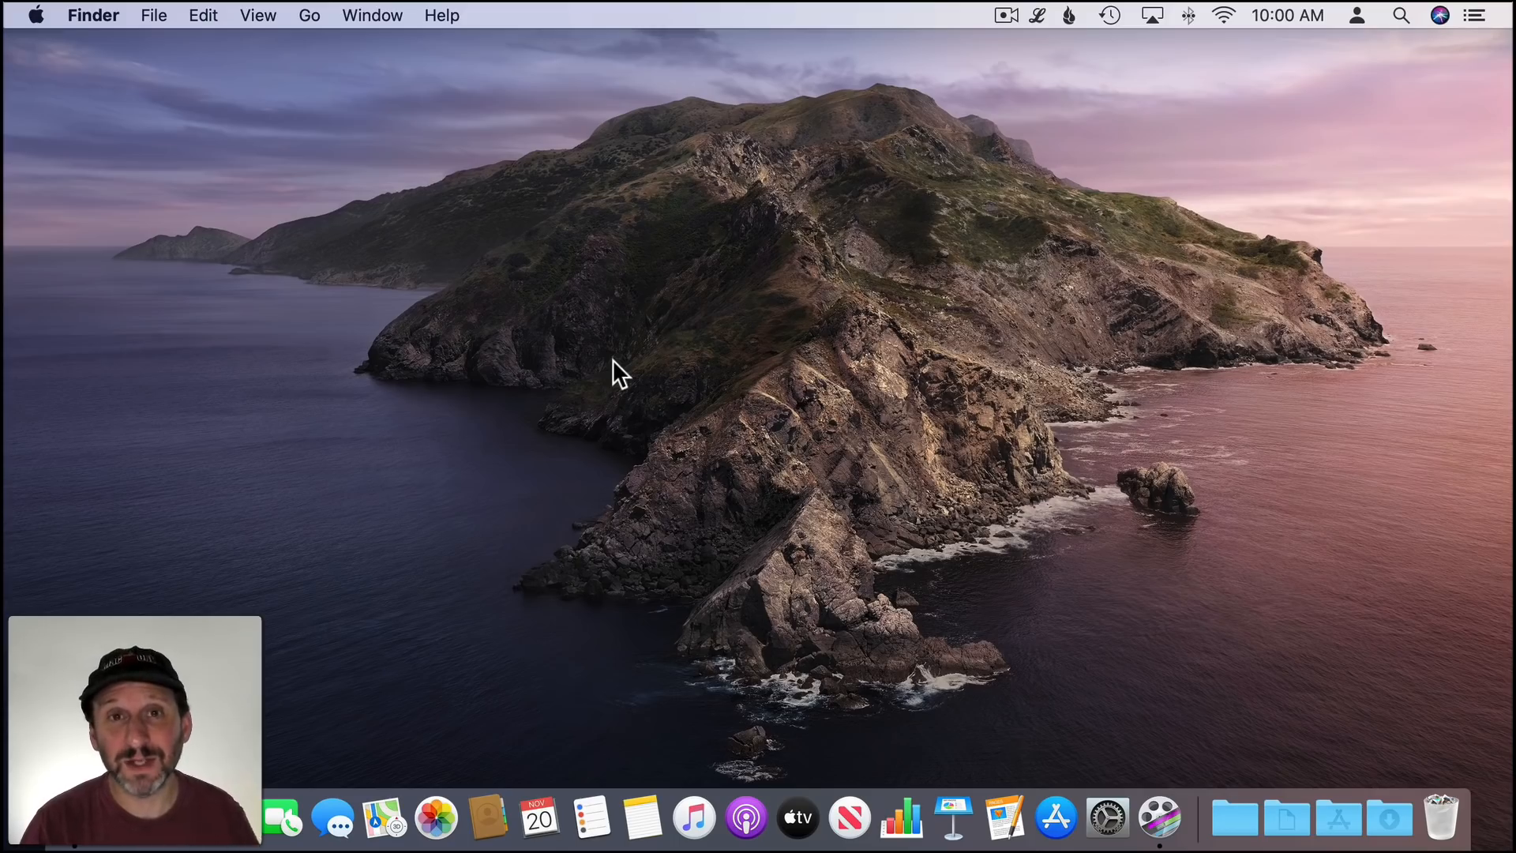
- Open a new Finder window on Documents and start a new smart folder from it
click(153, 15)
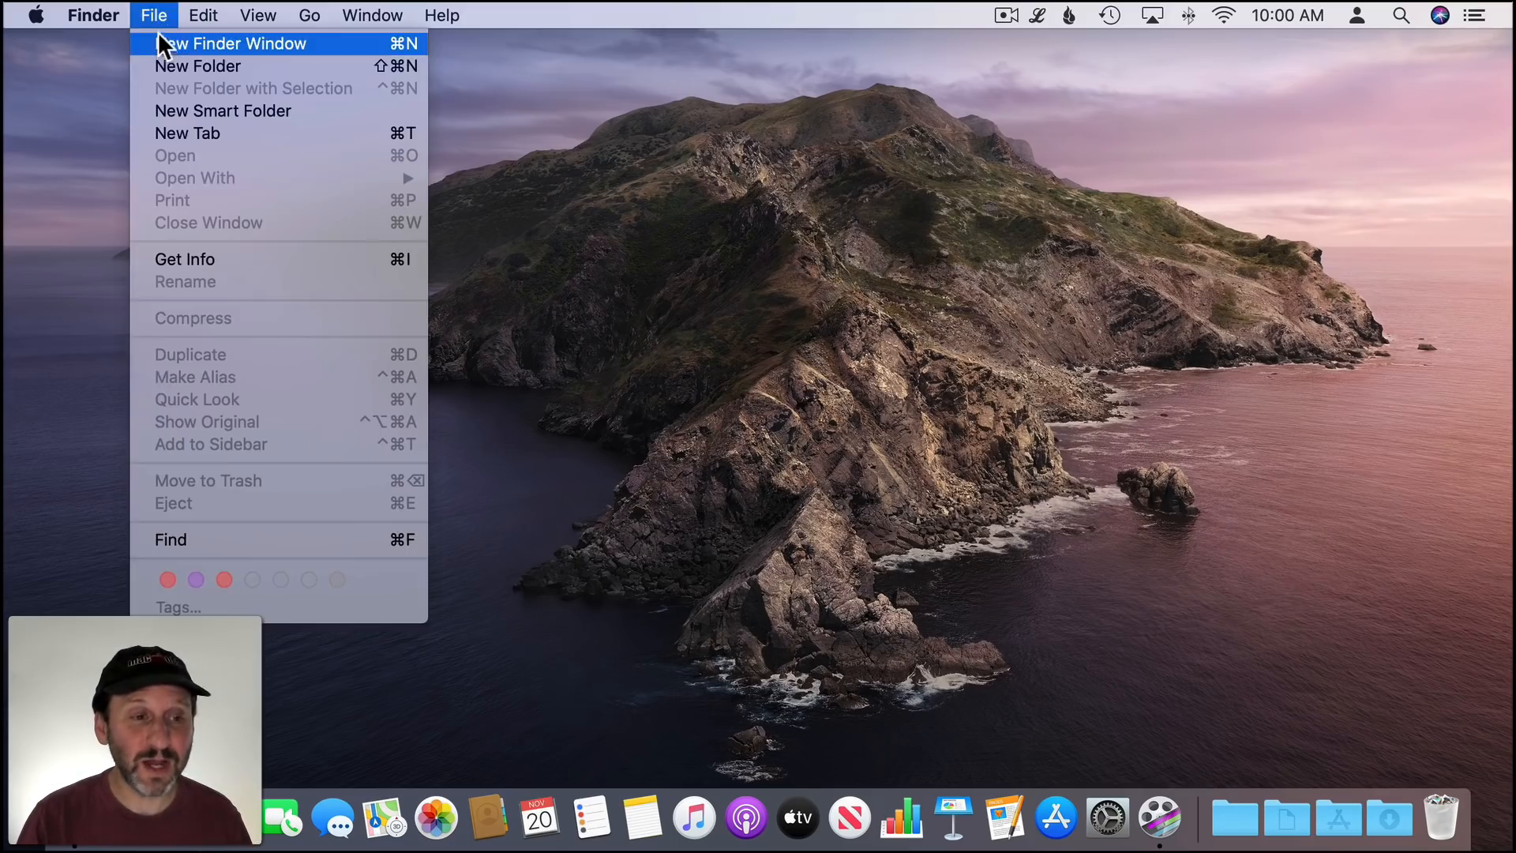
click(159, 43)
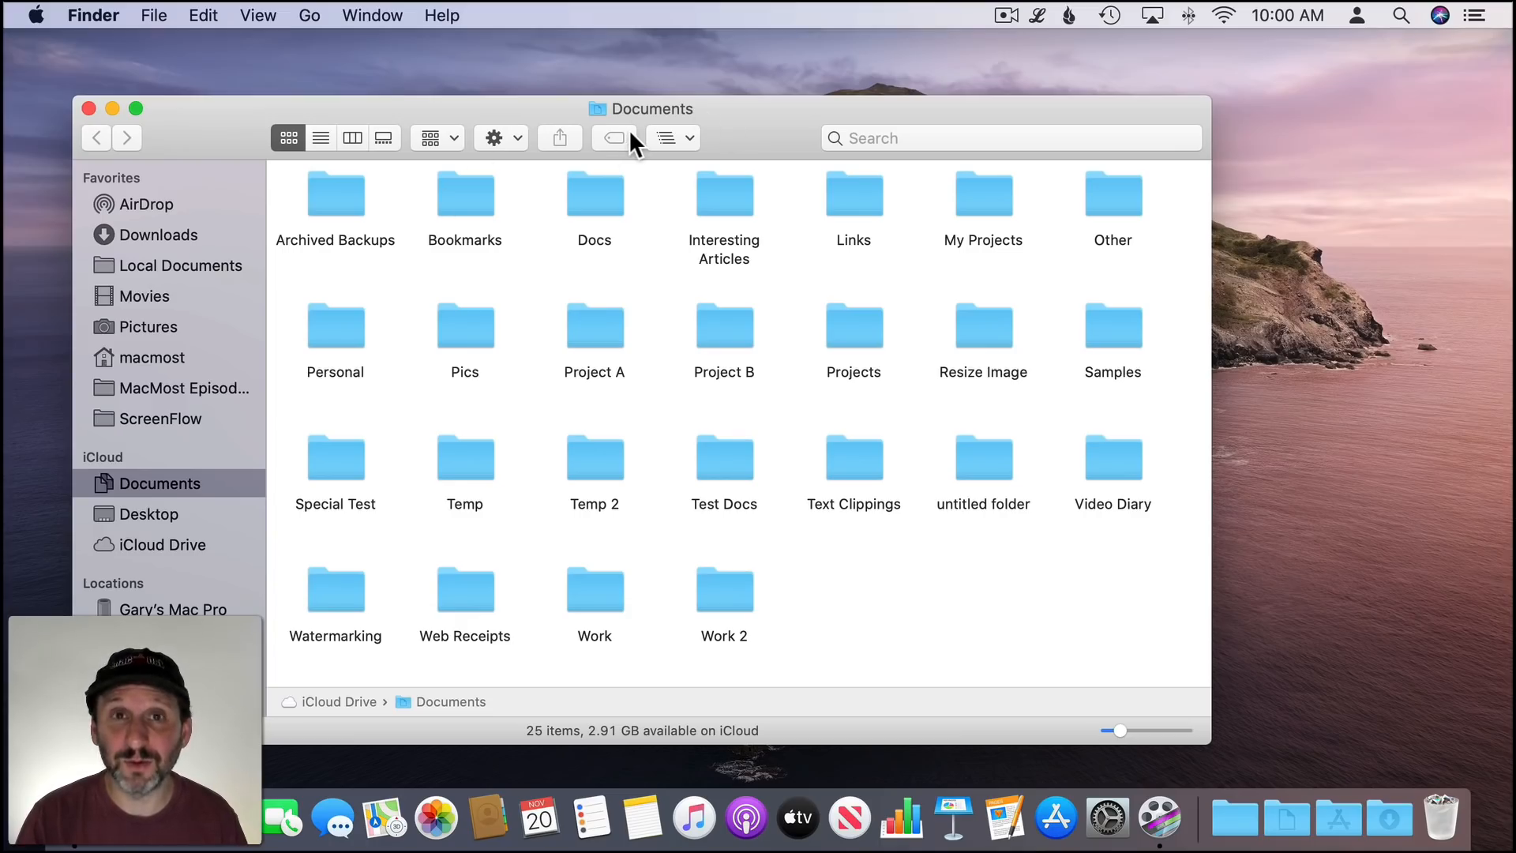
click(151, 16)
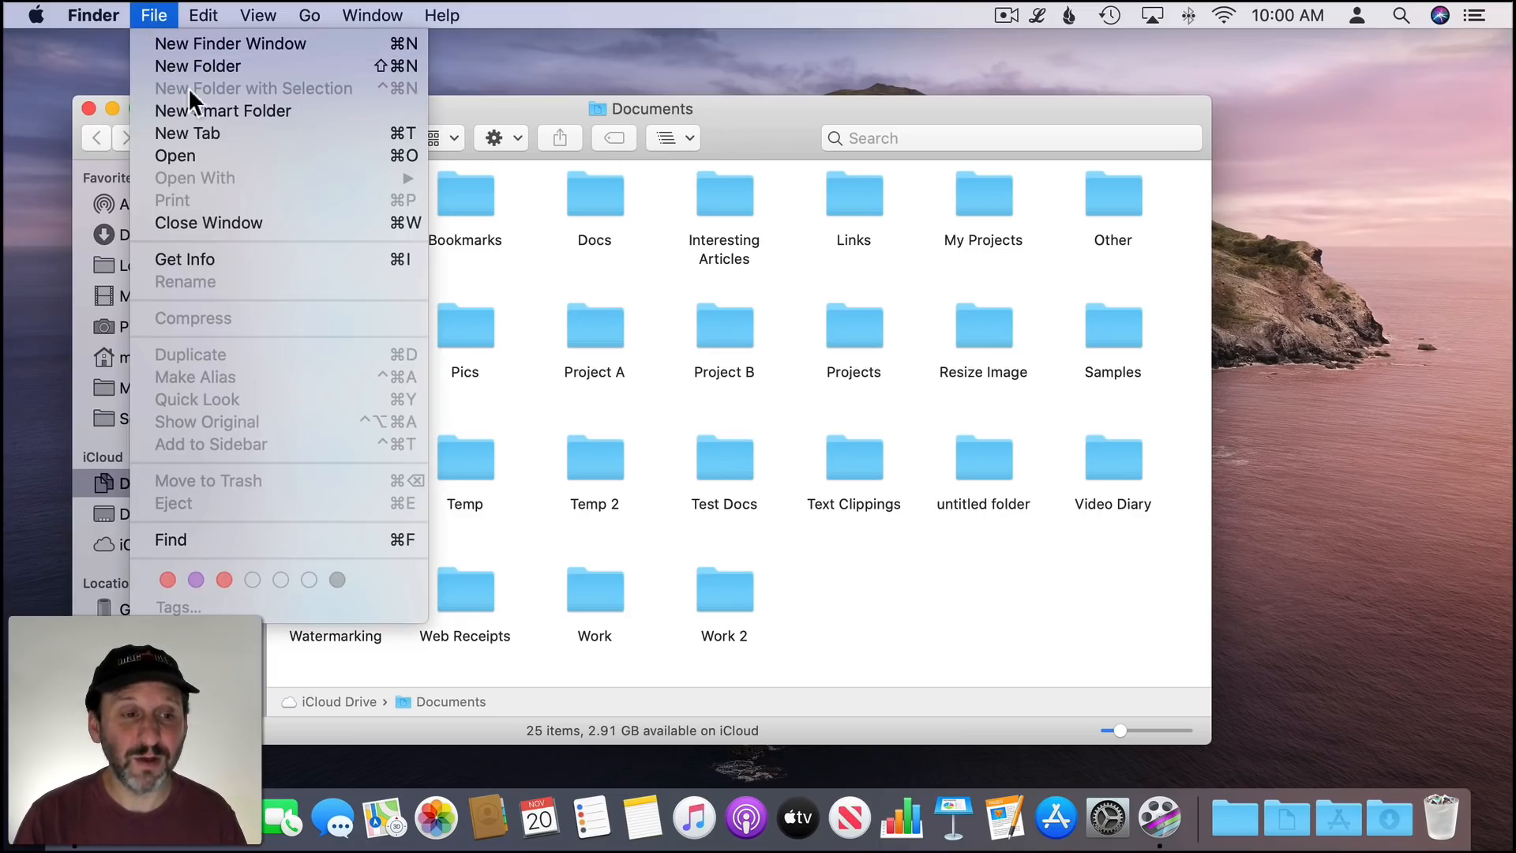
click(198, 109)
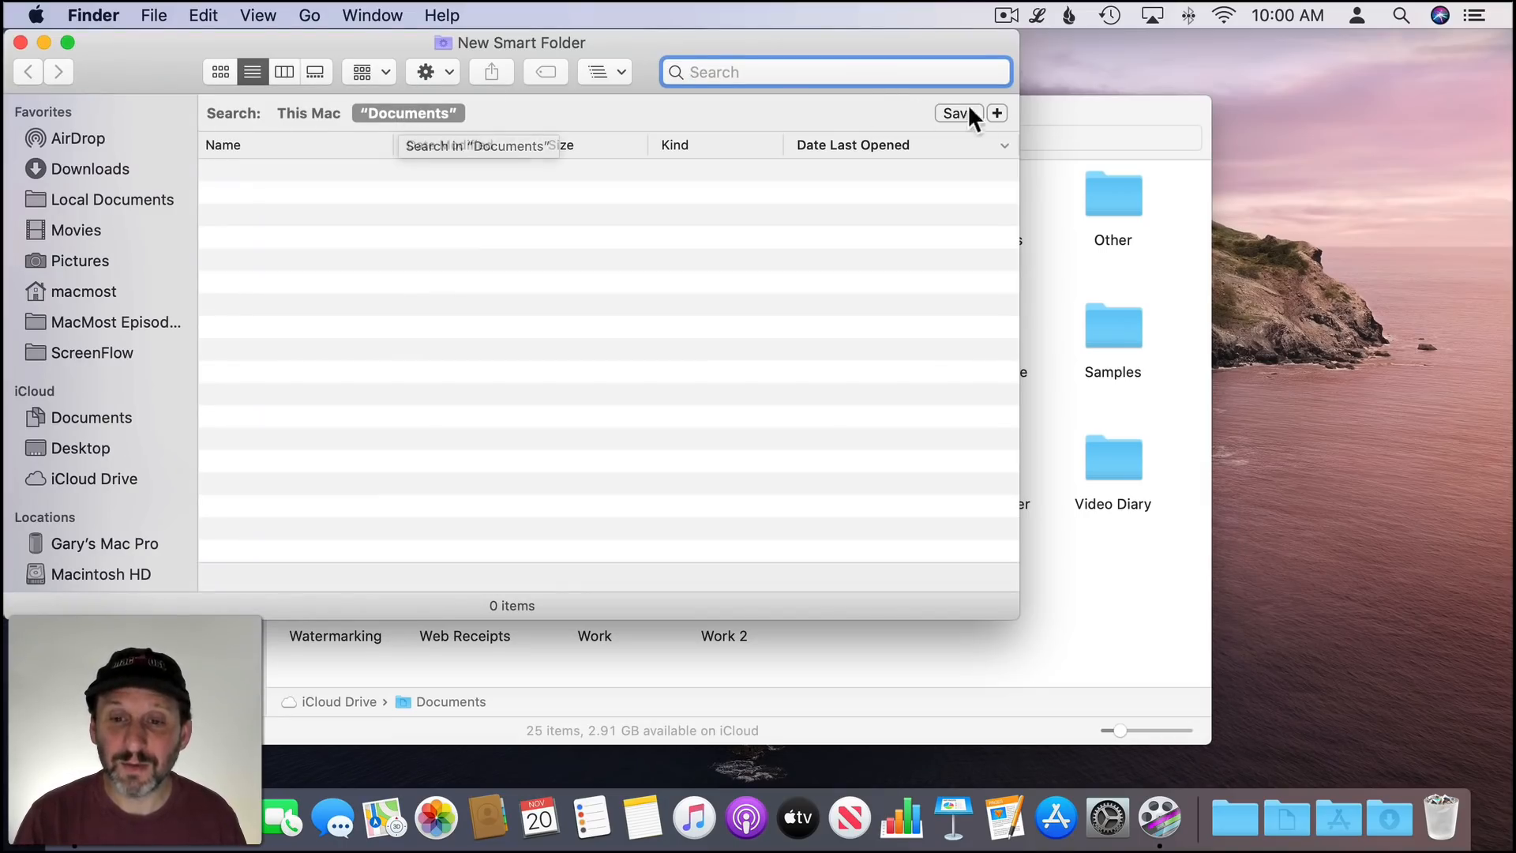
- Limit the smart folder to items of kind Document with a last opened date within the last 30 days
click(996, 113)
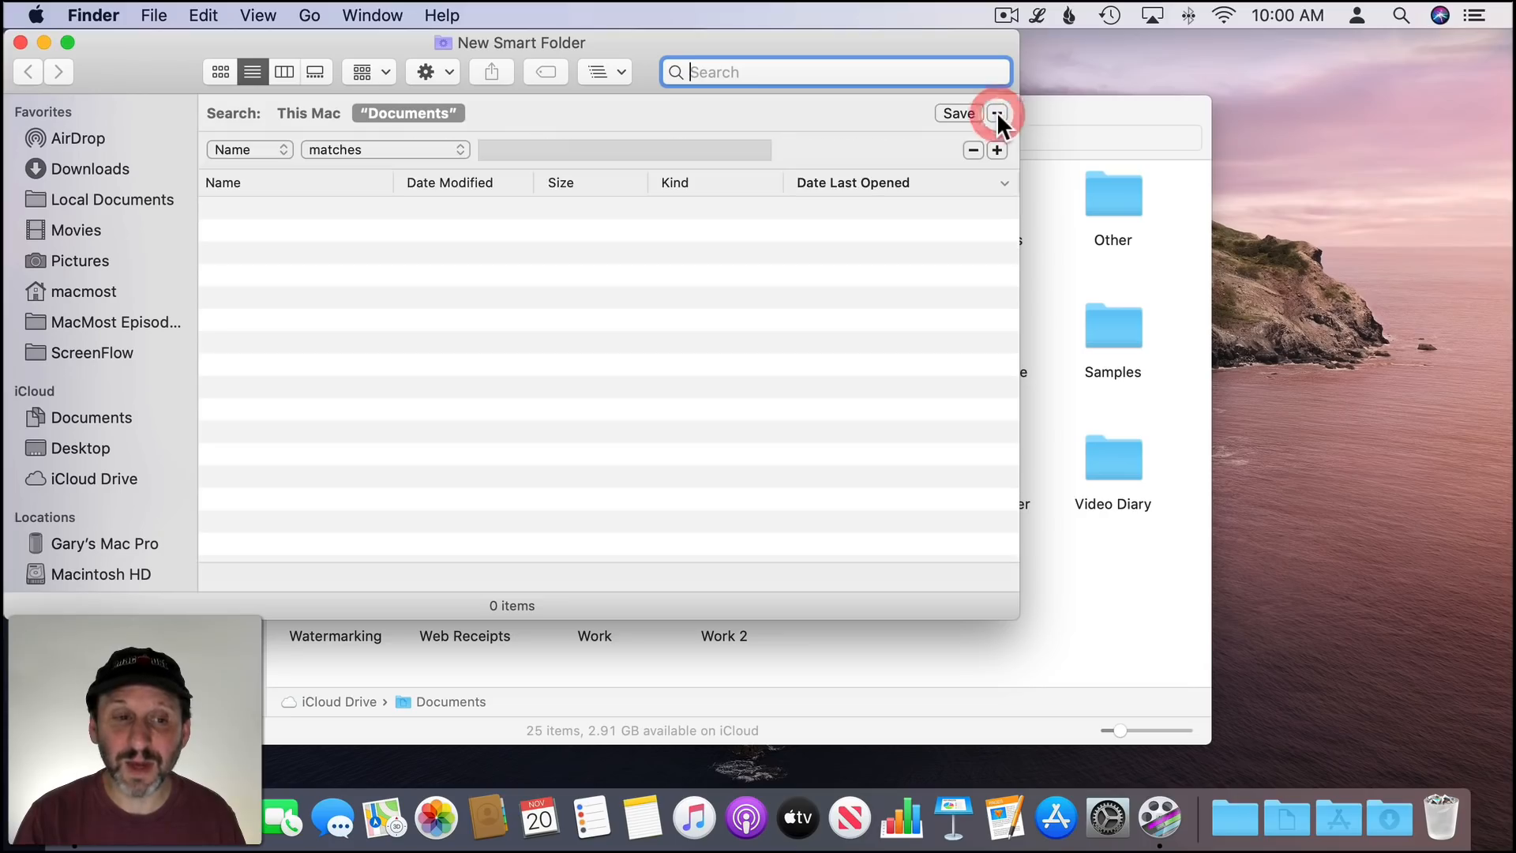
click(243, 148)
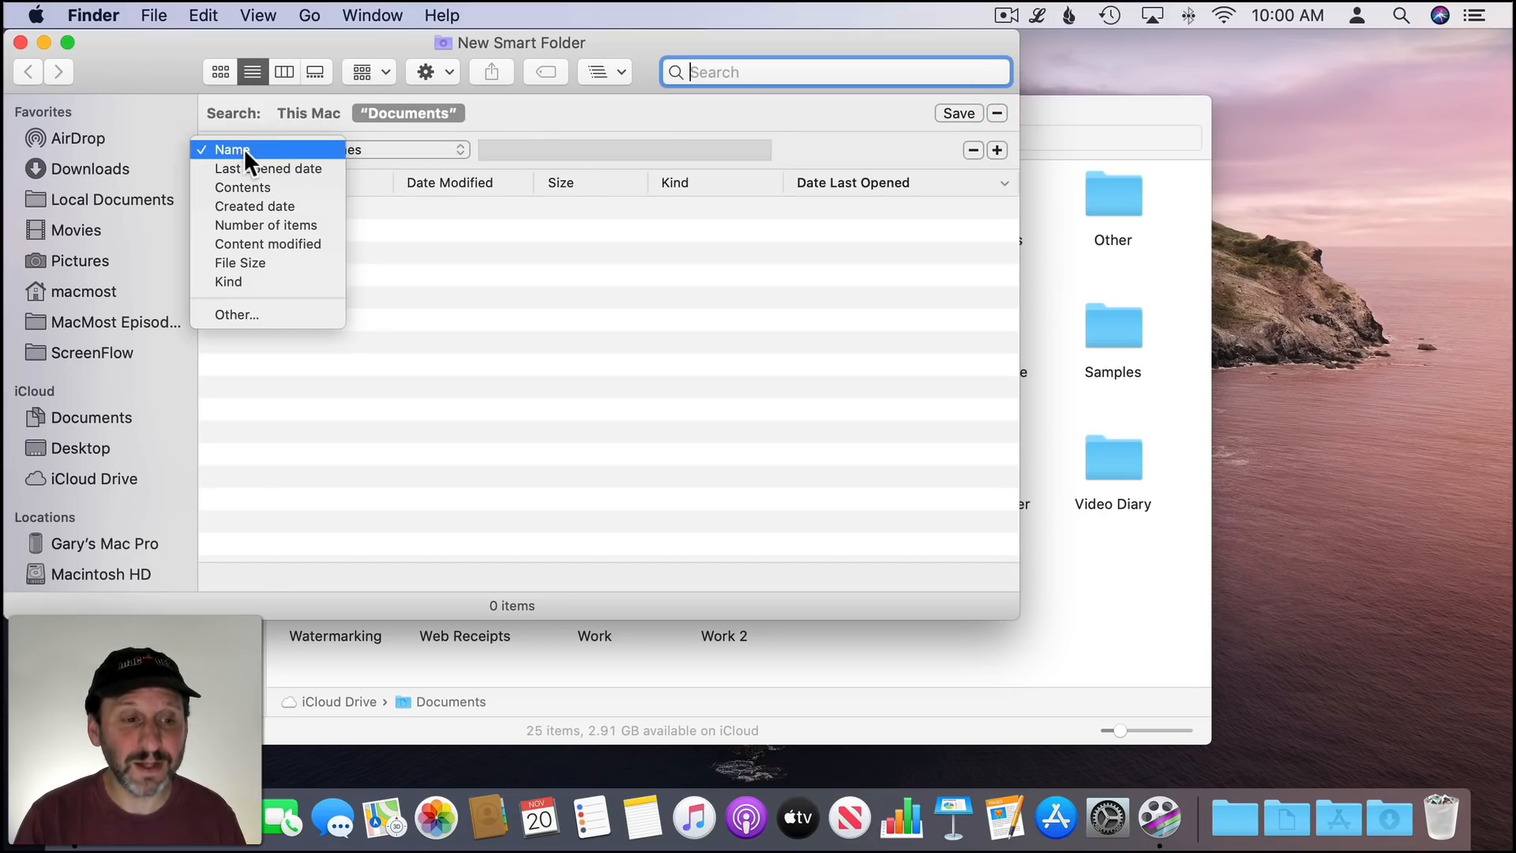
click(254, 168)
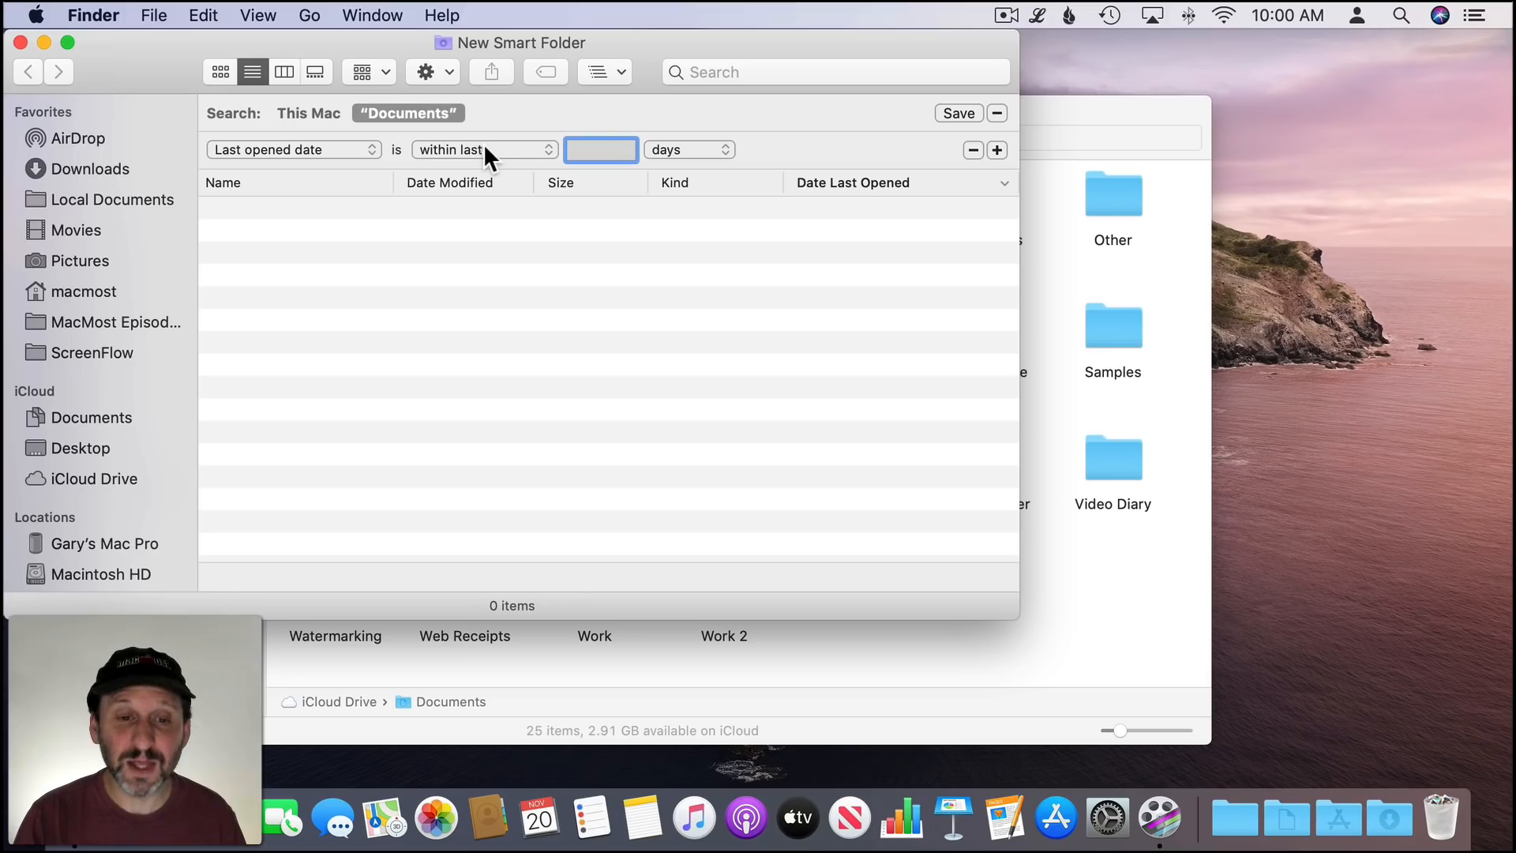
text(30)
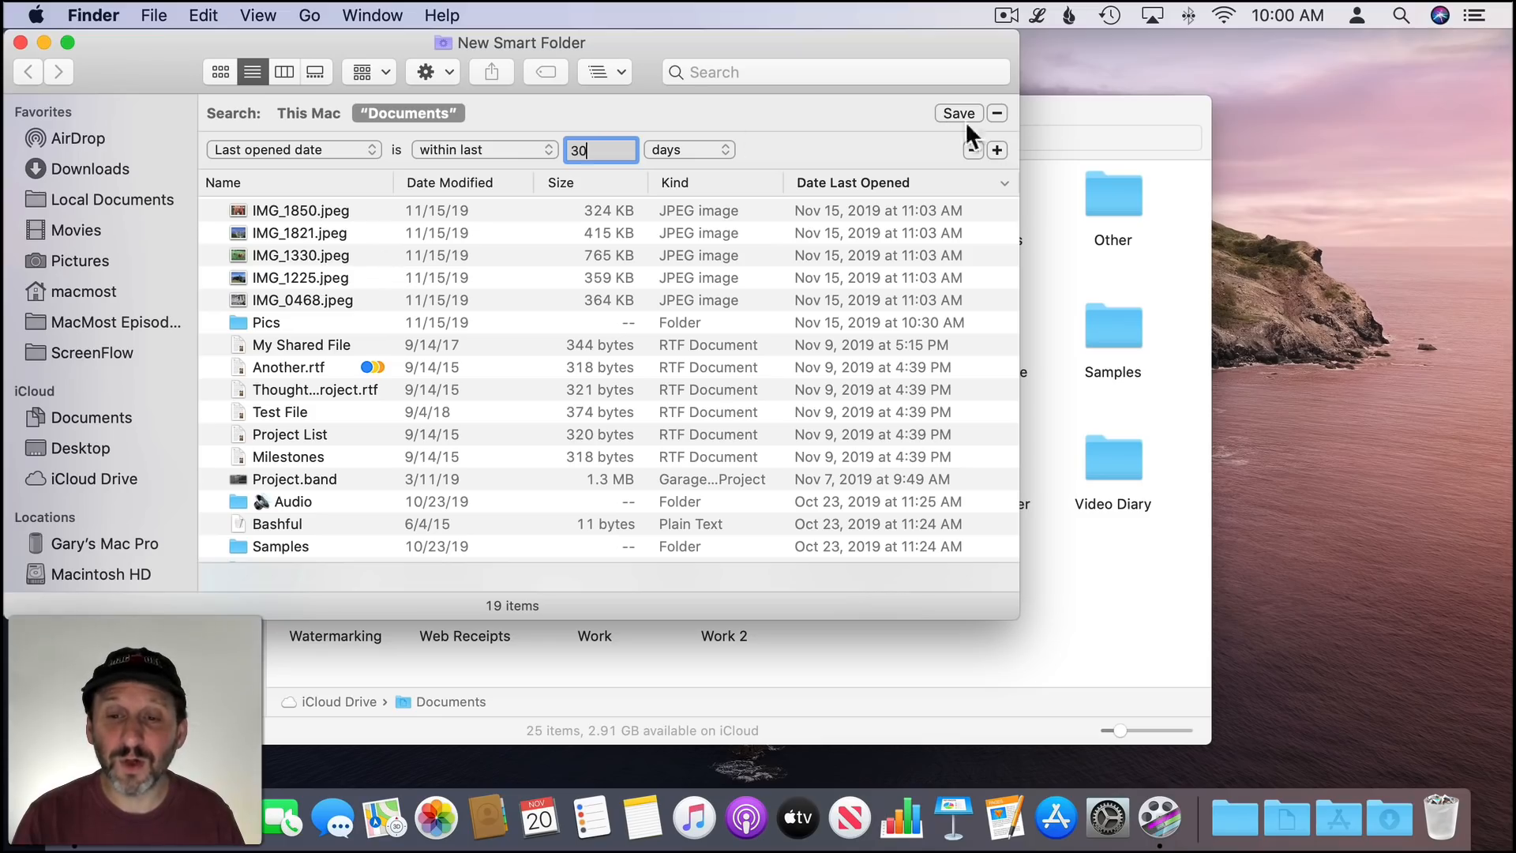
click(996, 150)
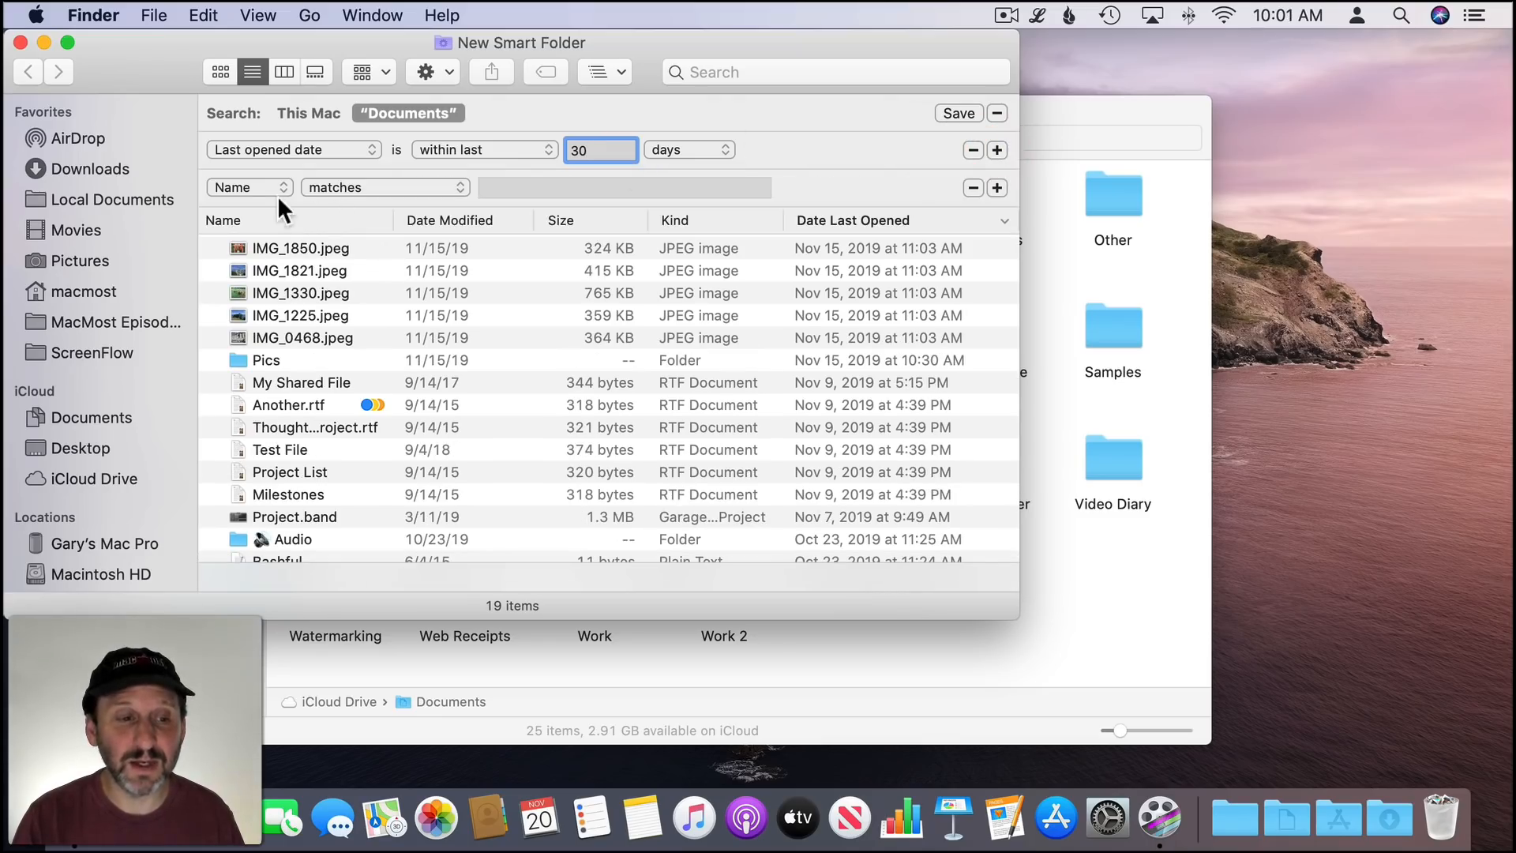
click(377, 183)
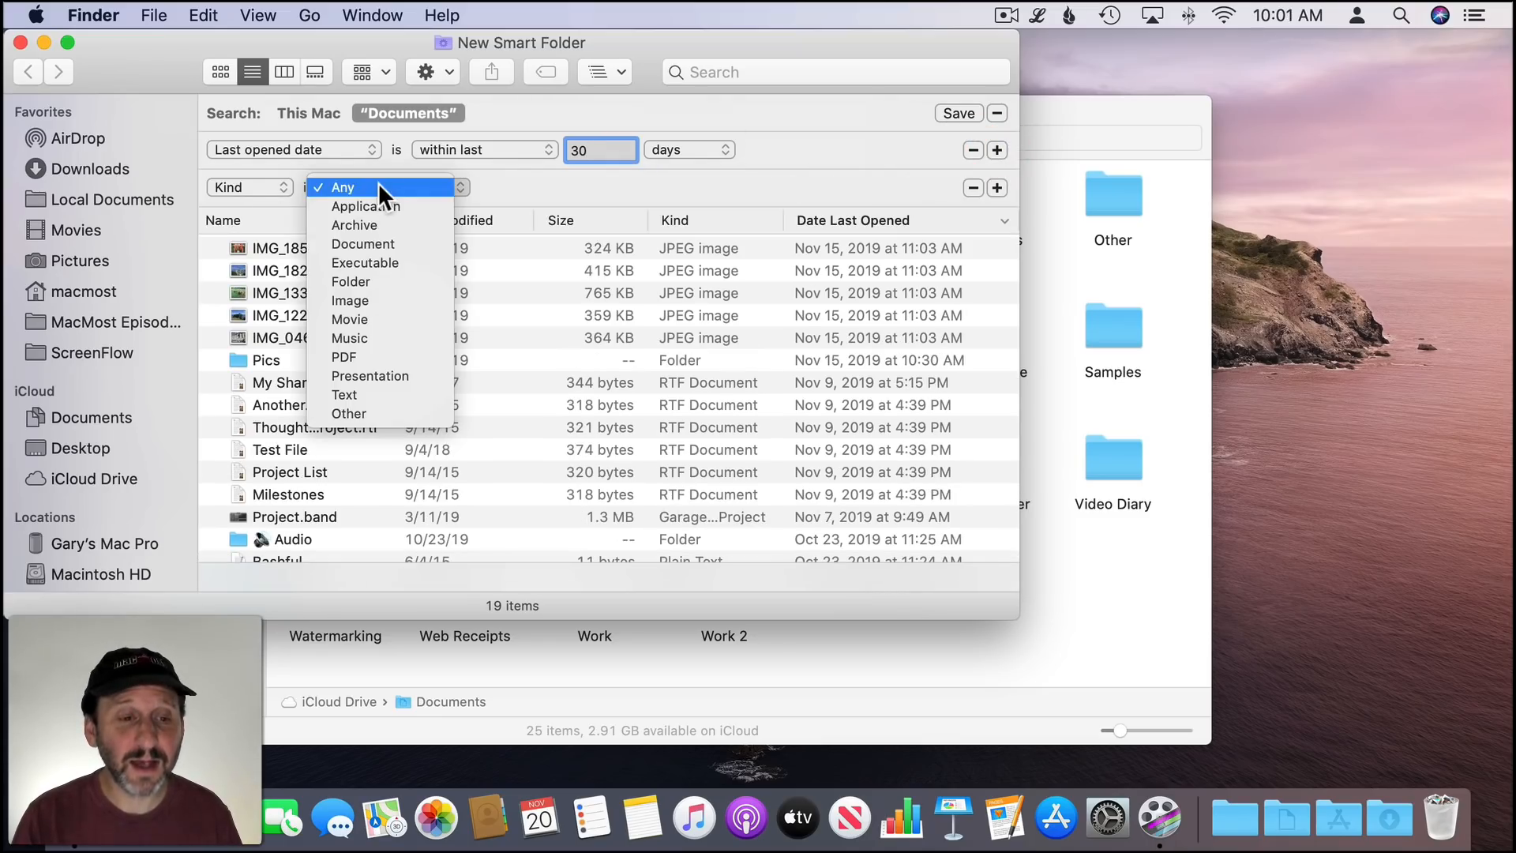
click(385, 237)
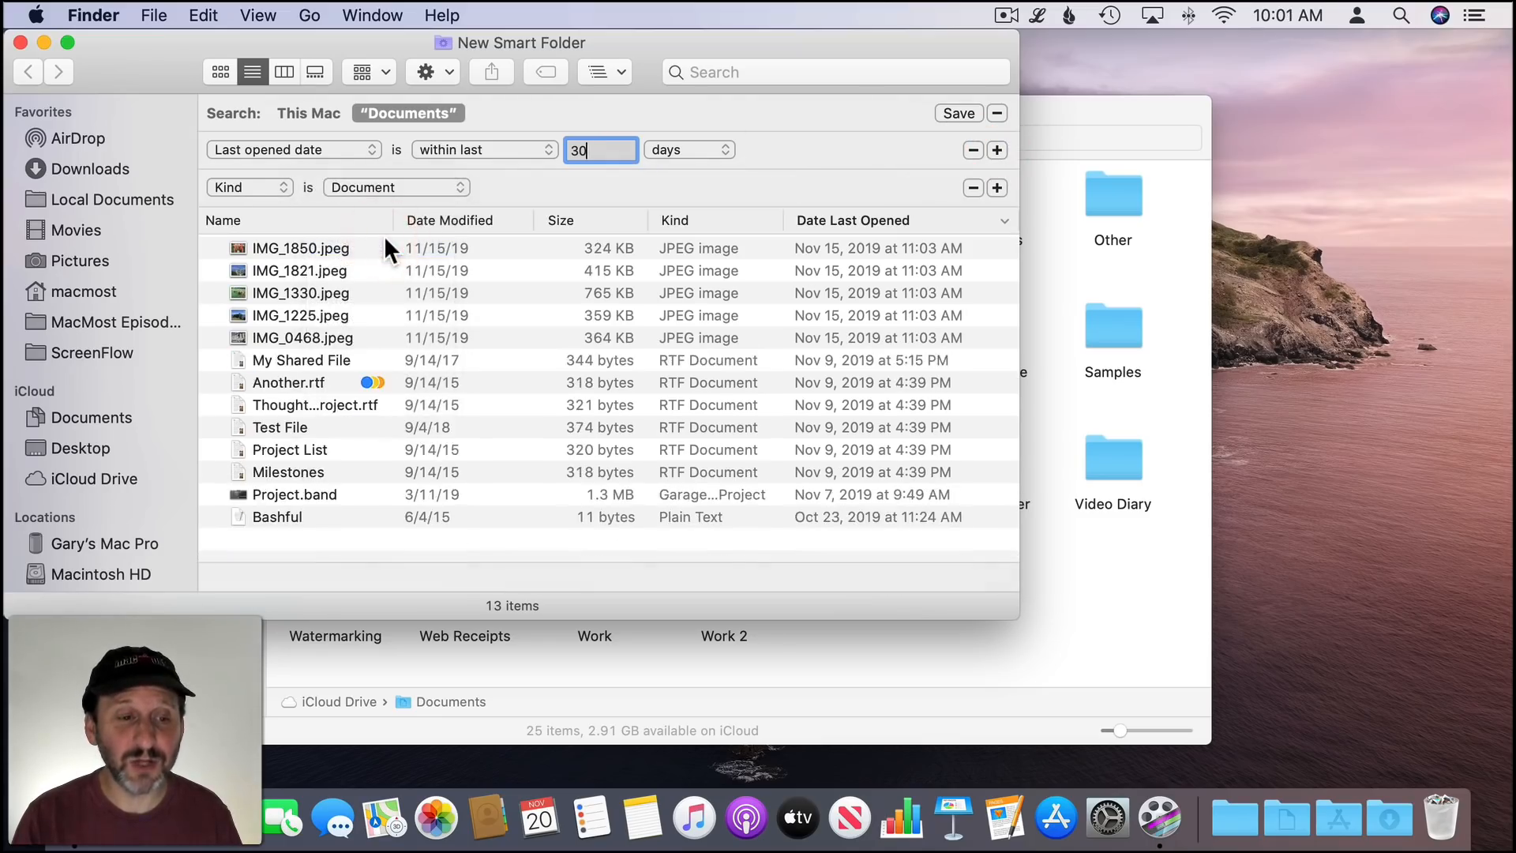
- Start saving the smart folder, keep Saved Searches as its location, and name it Recent Documents
click(952, 113)
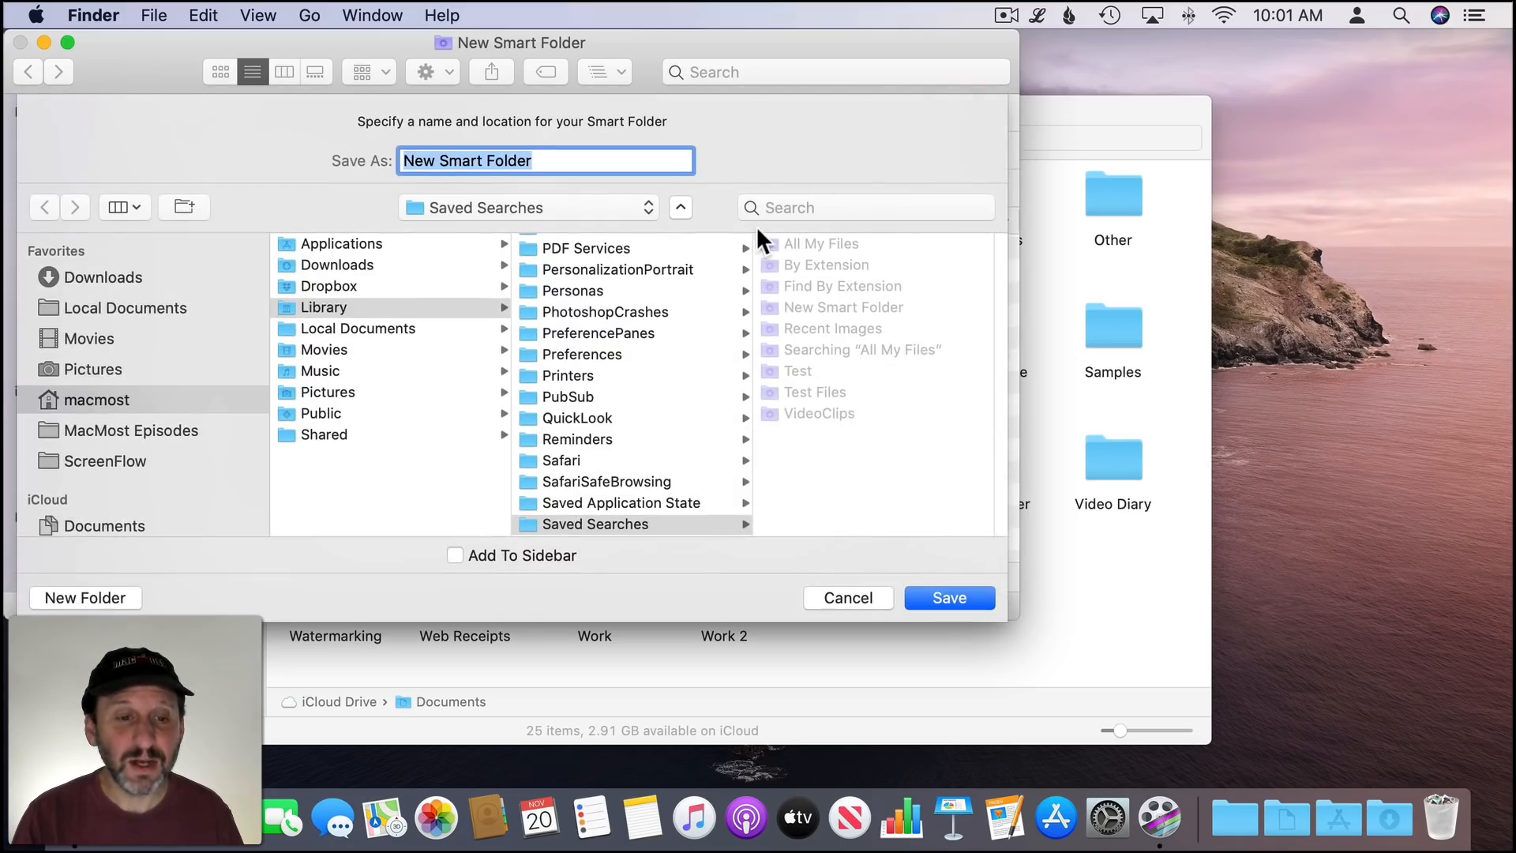
click(499, 203)
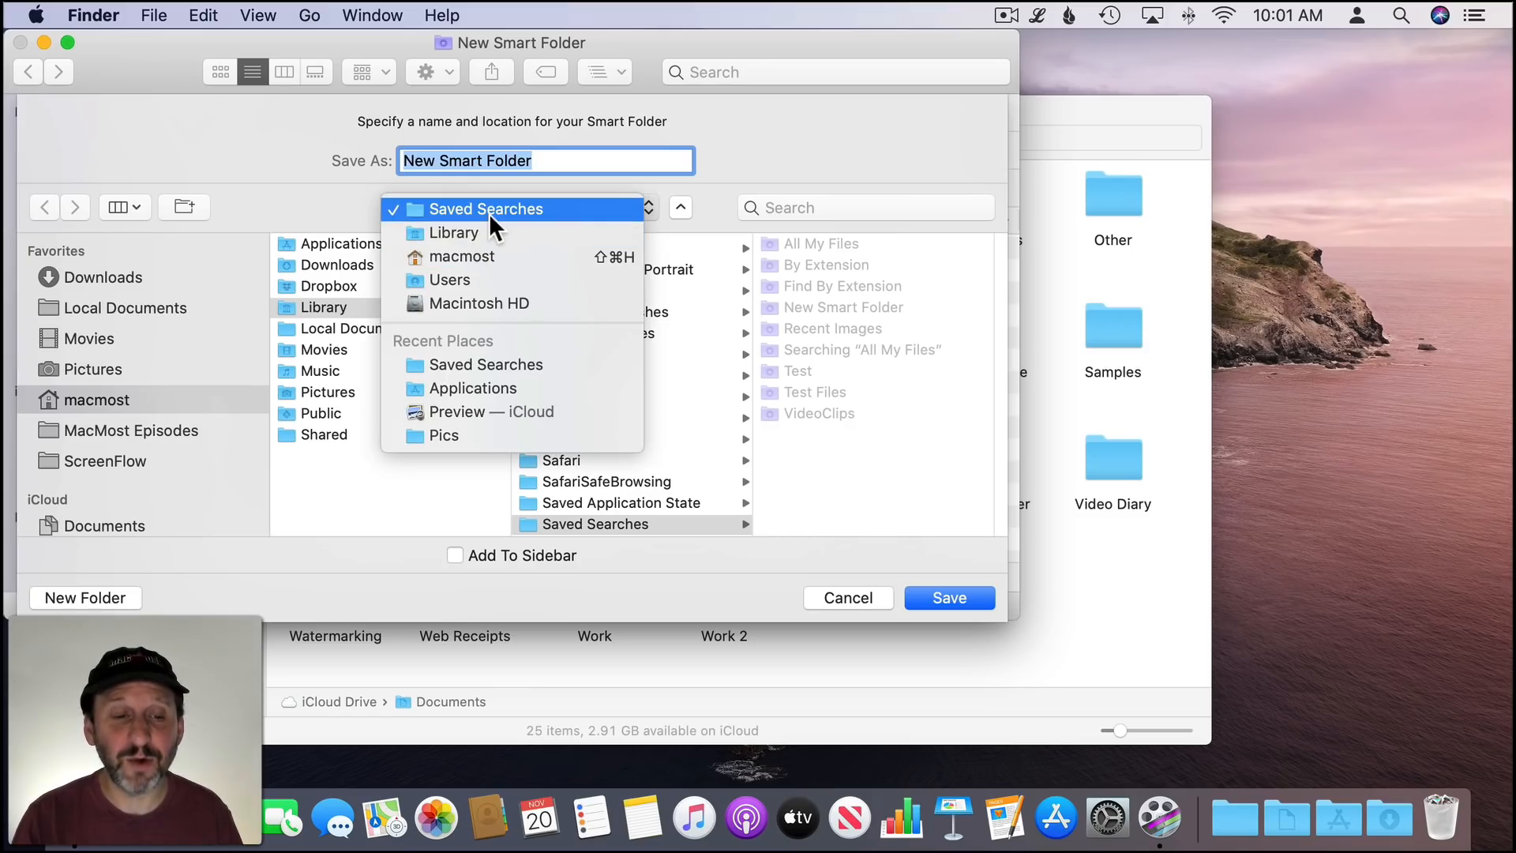
click(538, 126)
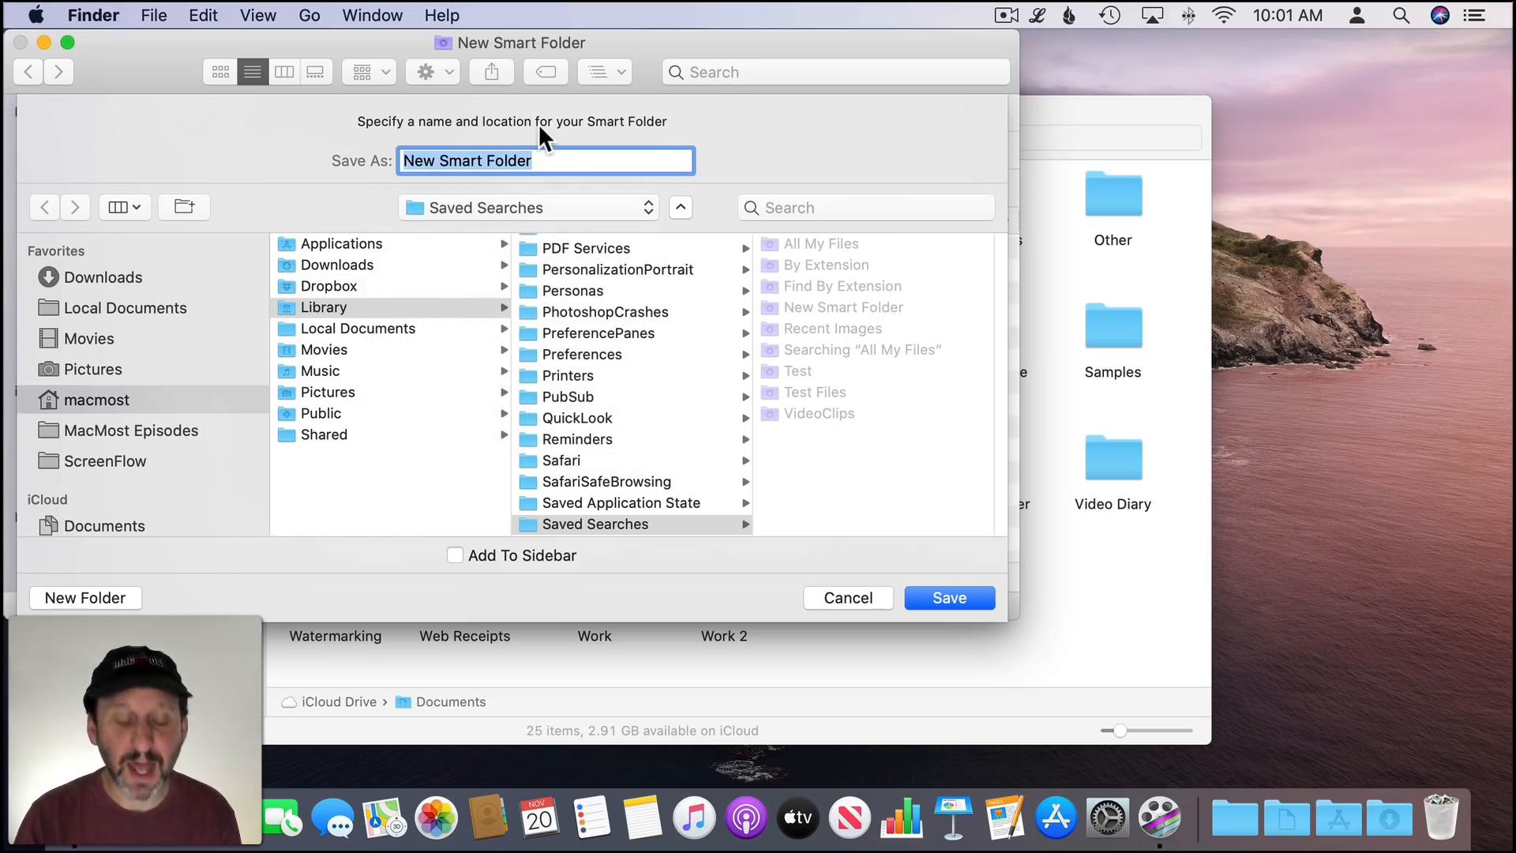
text(Recent )
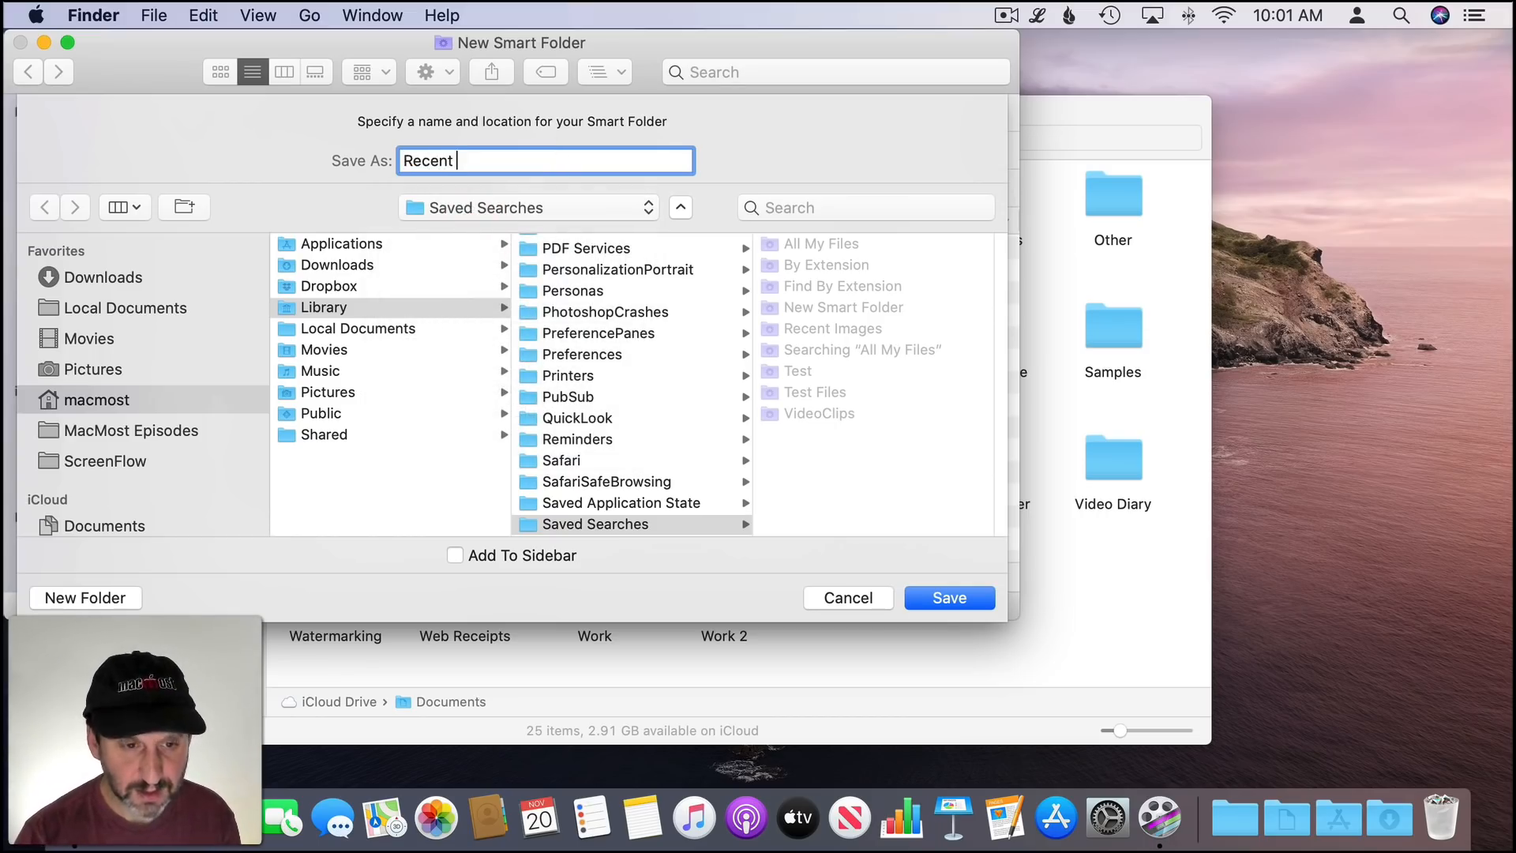
text(Documents)
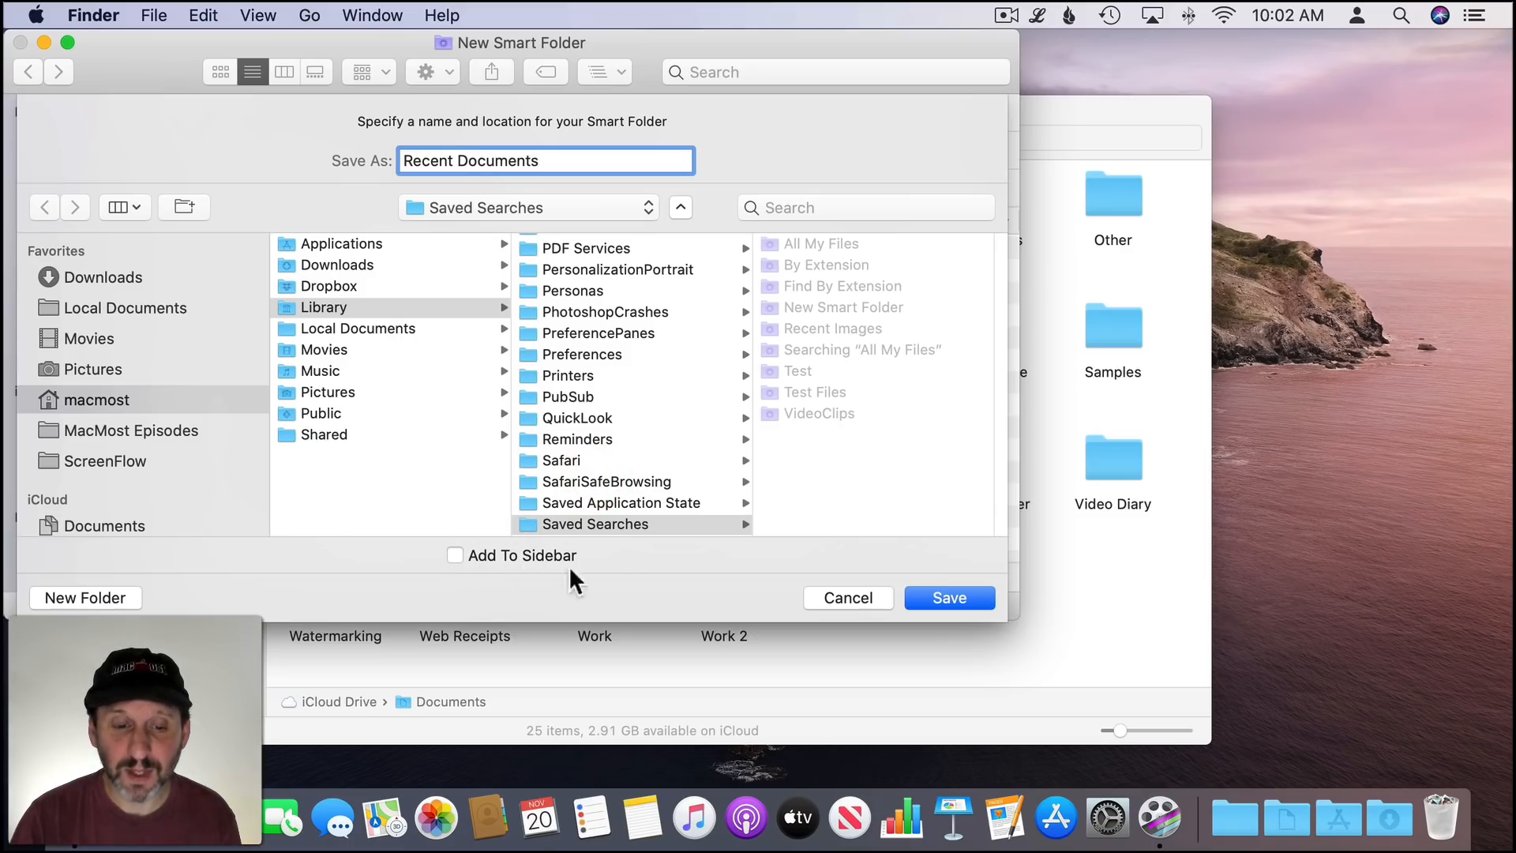
- Reveal and open the Saved Searches folder in its own Finder window, and save the Recent Documents smart folder
click(556, 524)
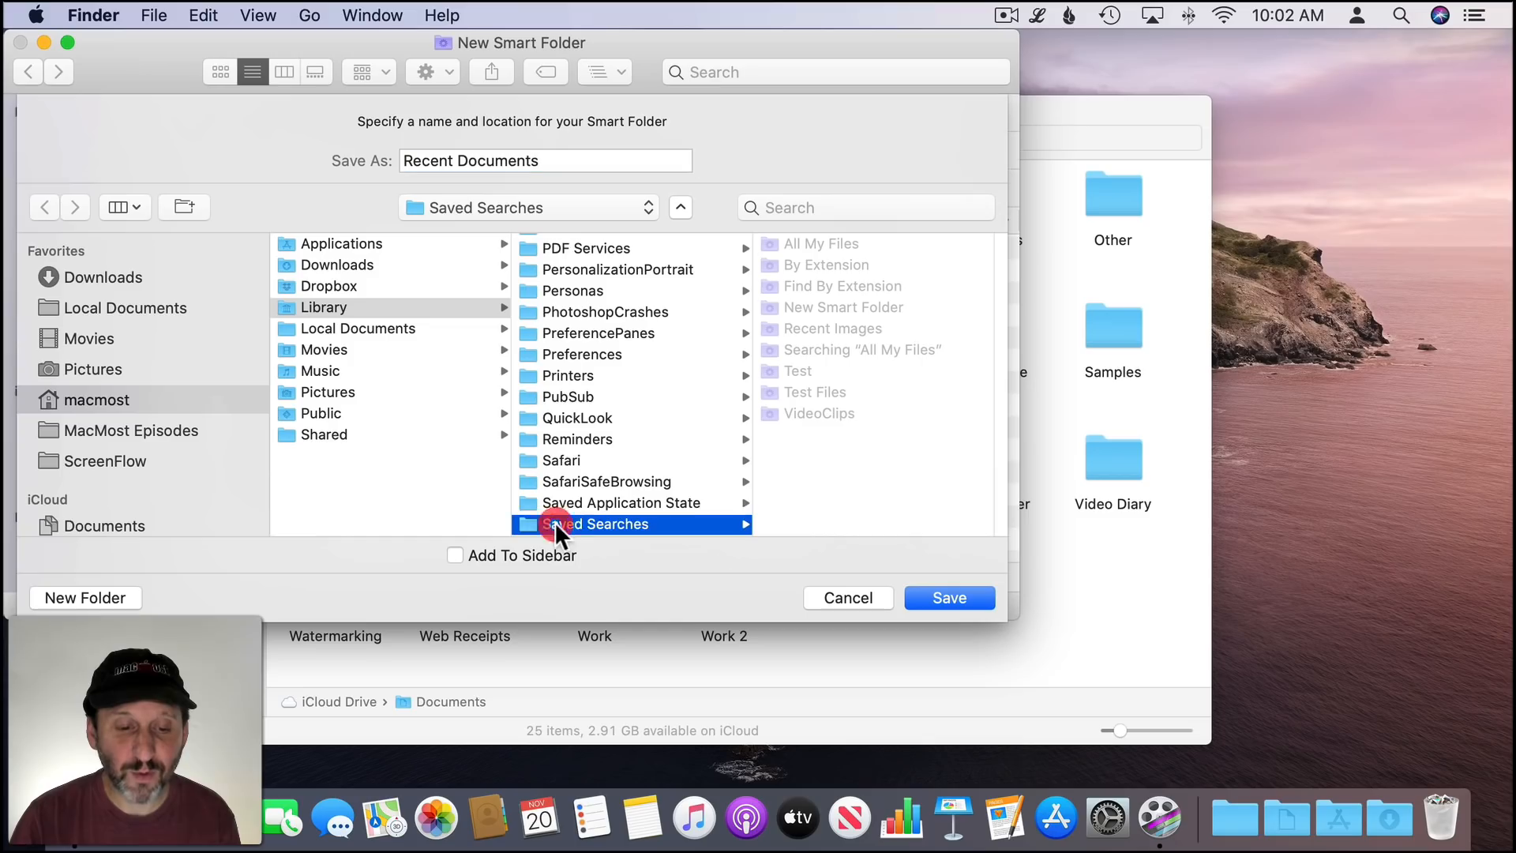
key(super+r)
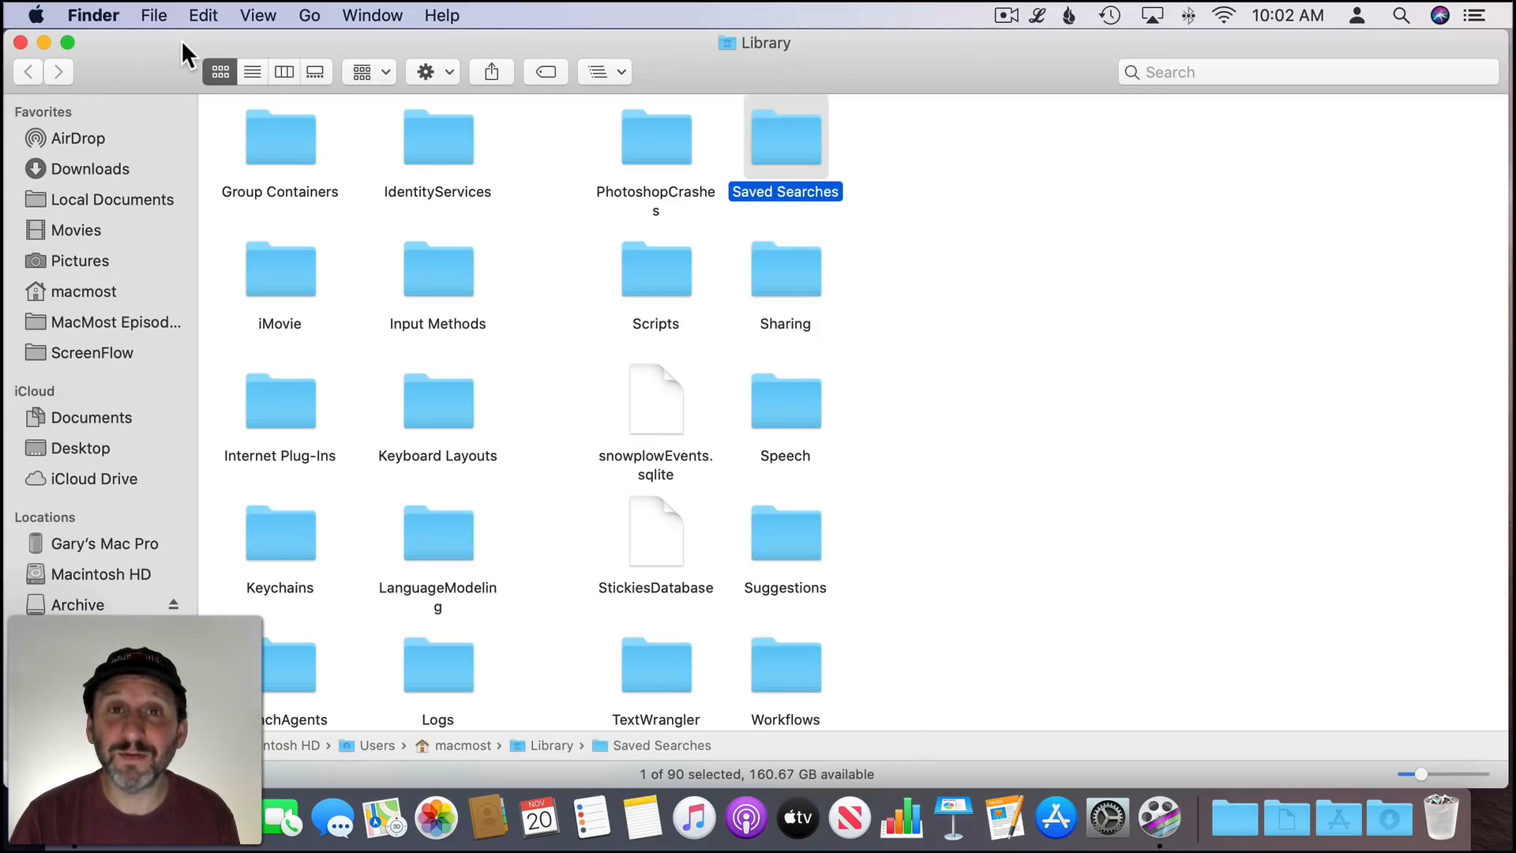
double_click(774, 140)
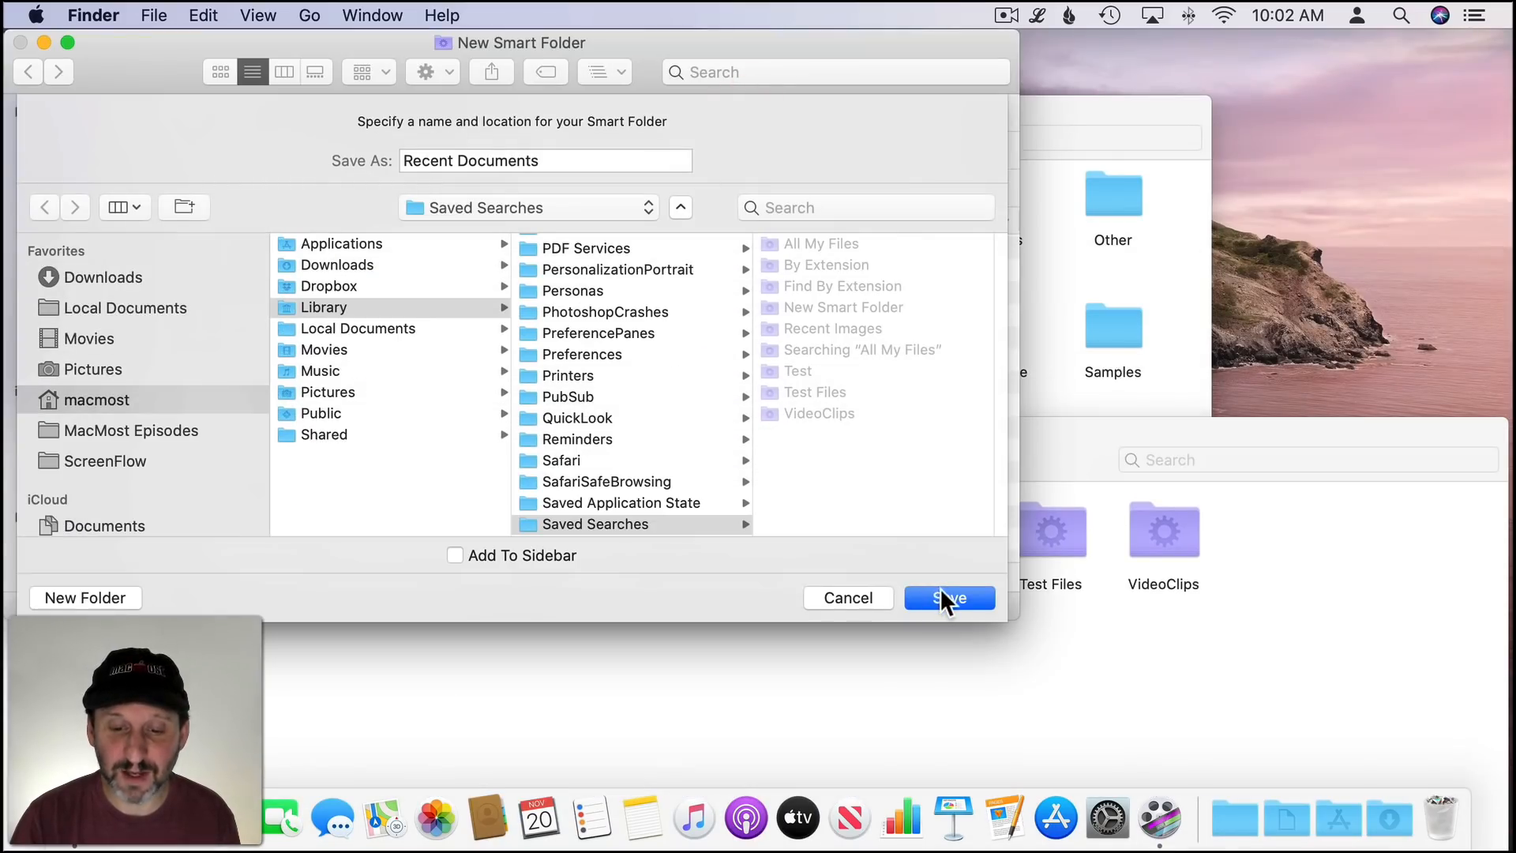
click(941, 590)
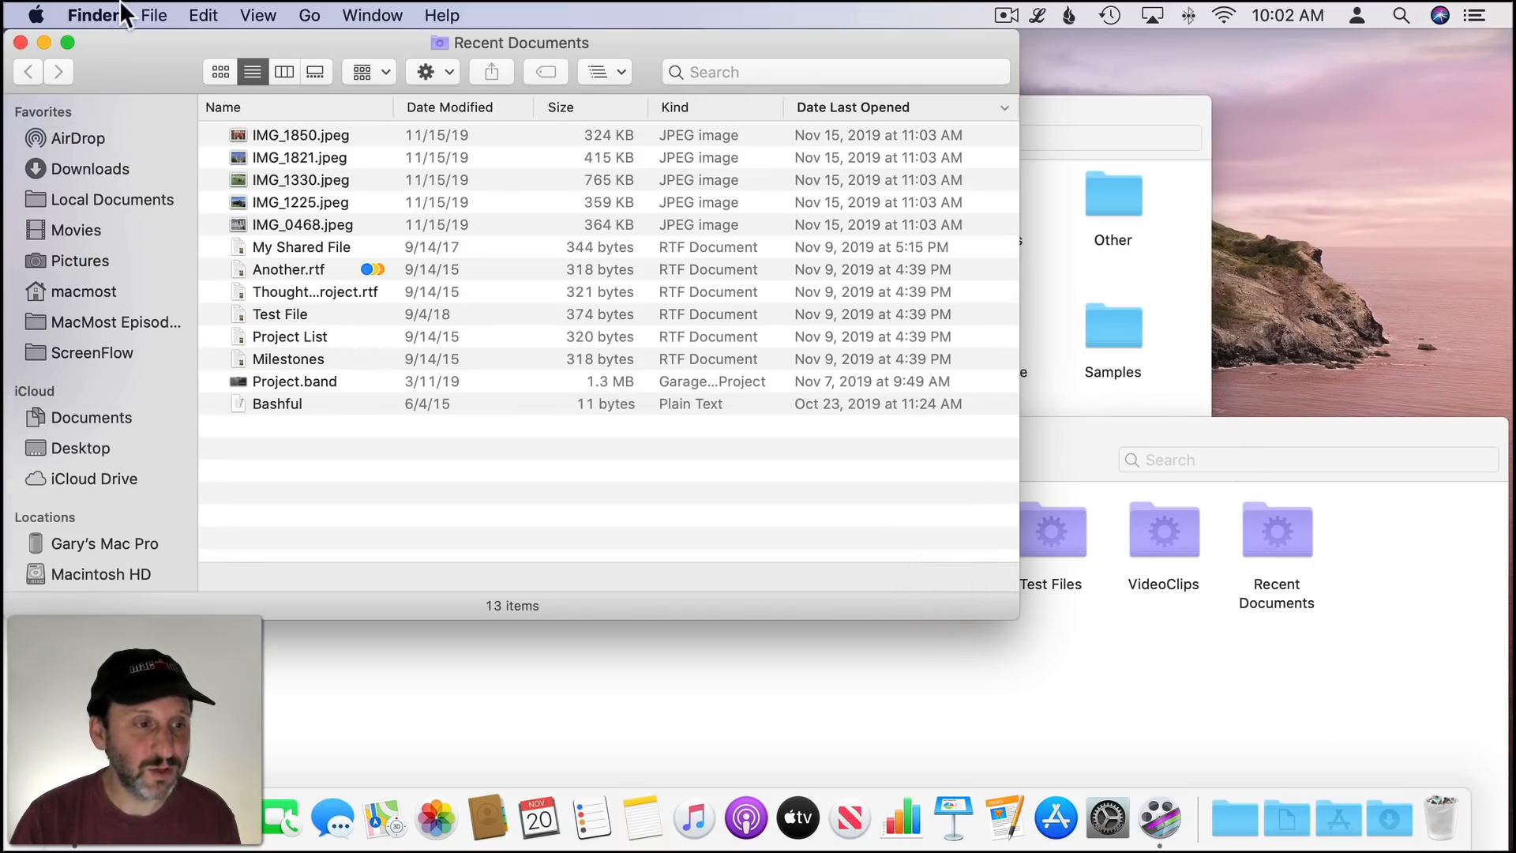
- Close the Recent Documents and Documents windows, and move and shrink the Saved Searches window so it clears the Dock
click(19, 39)
click(87, 107)
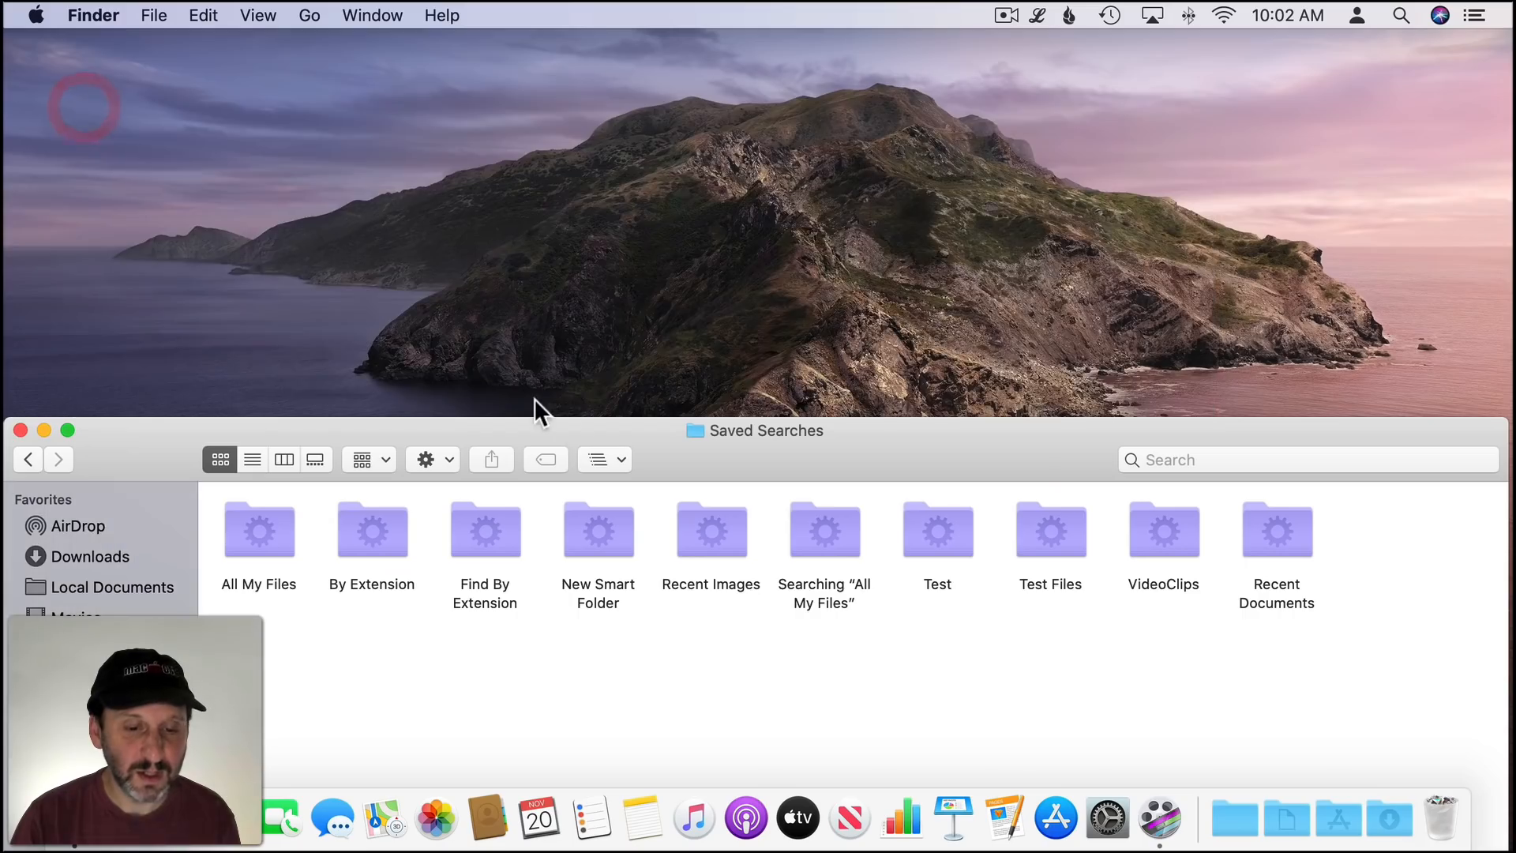
drag(534, 415, 624, 32)
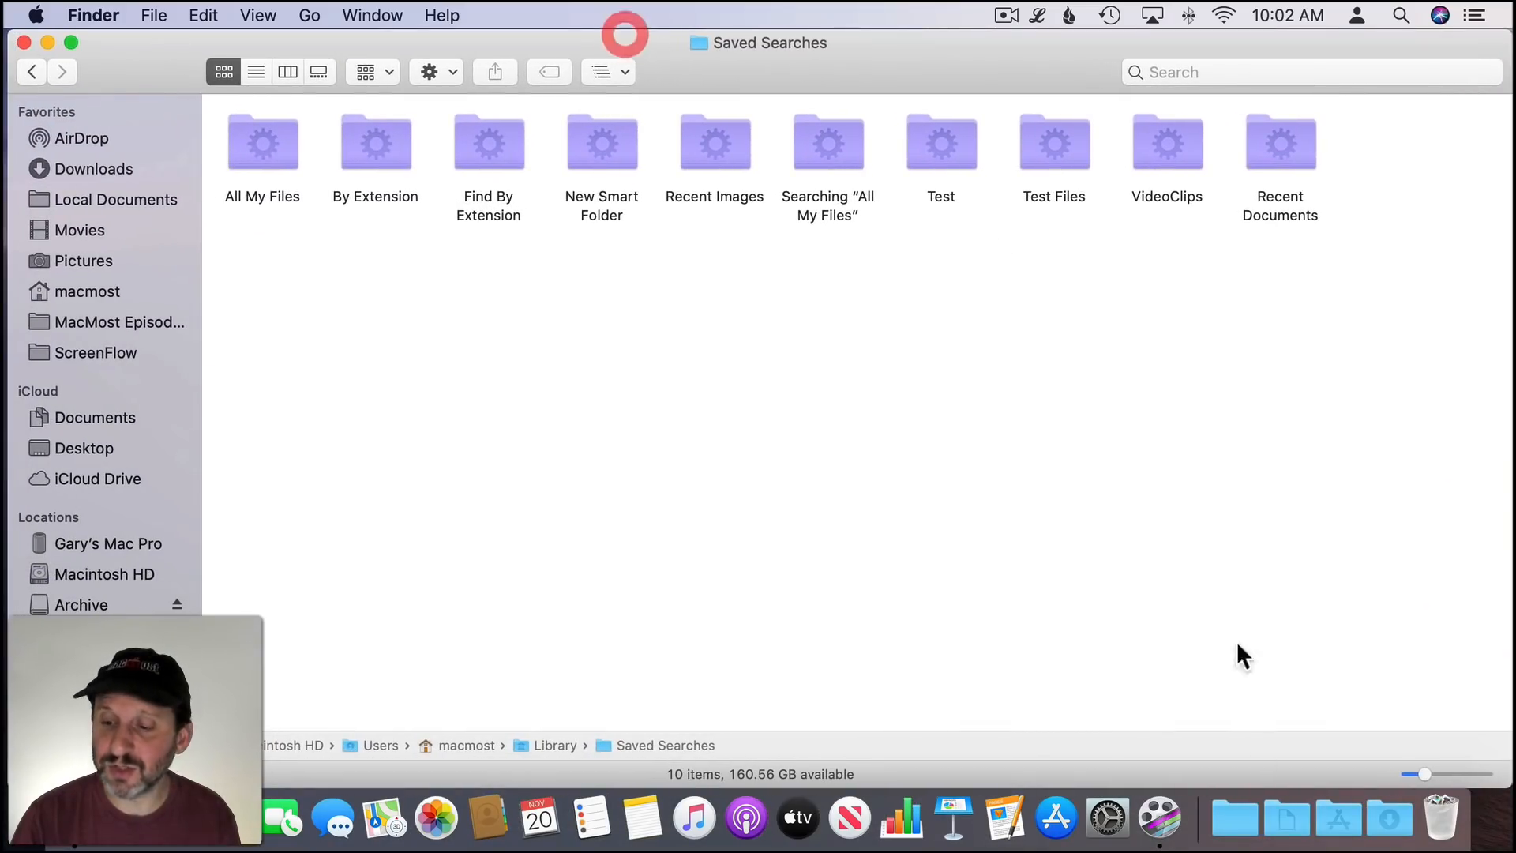
drag(1510, 786, 916, 531)
- Add the Recent Documents smart folder to the Dock before My Projects and open its stack
scroll(712, 258, right, 5)
drag(861, 146, 1192, 826)
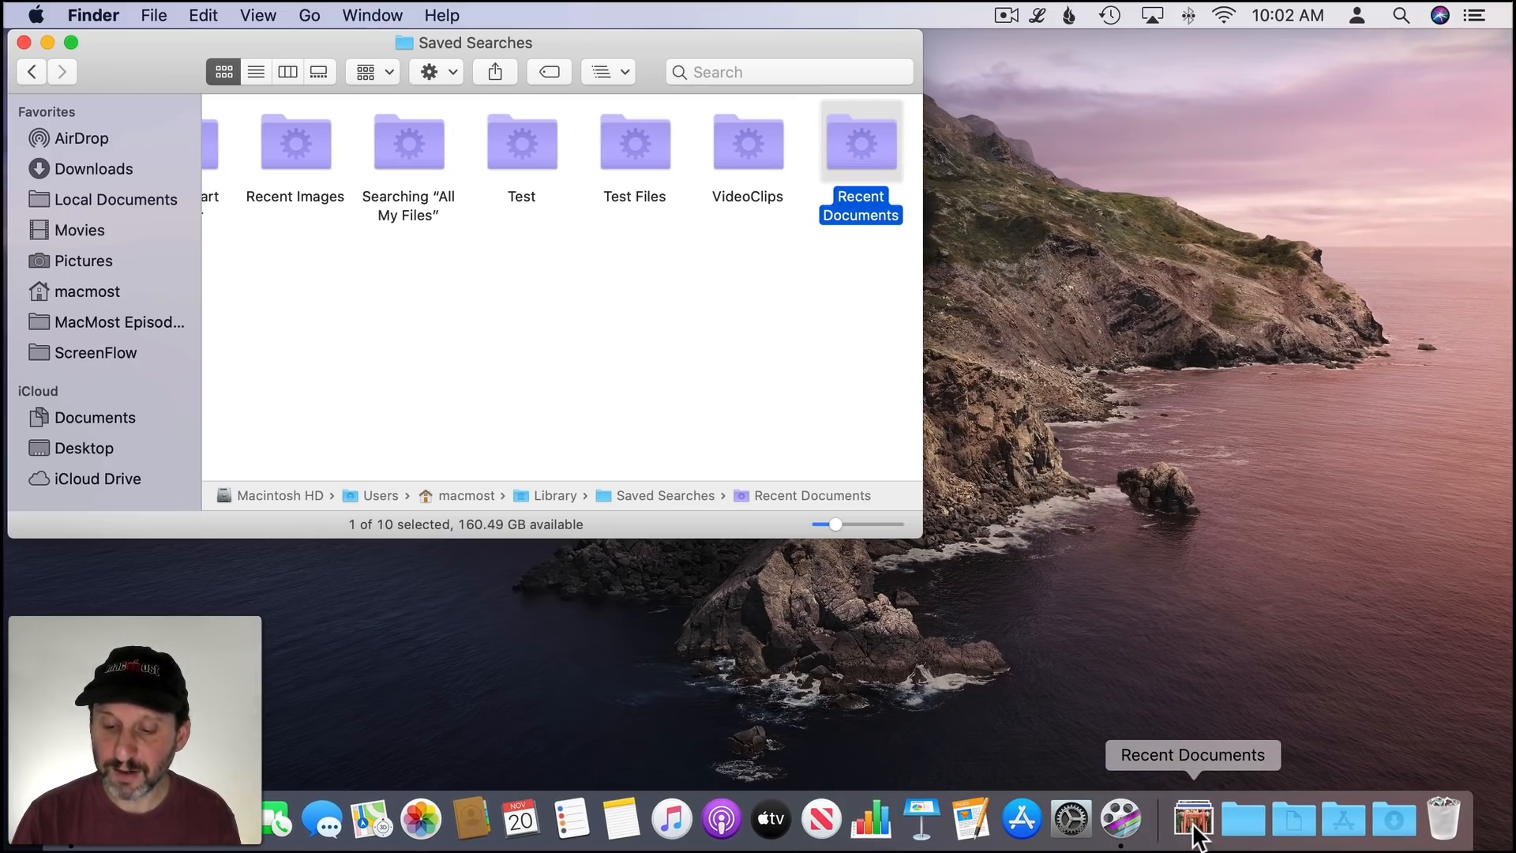
click(1193, 826)
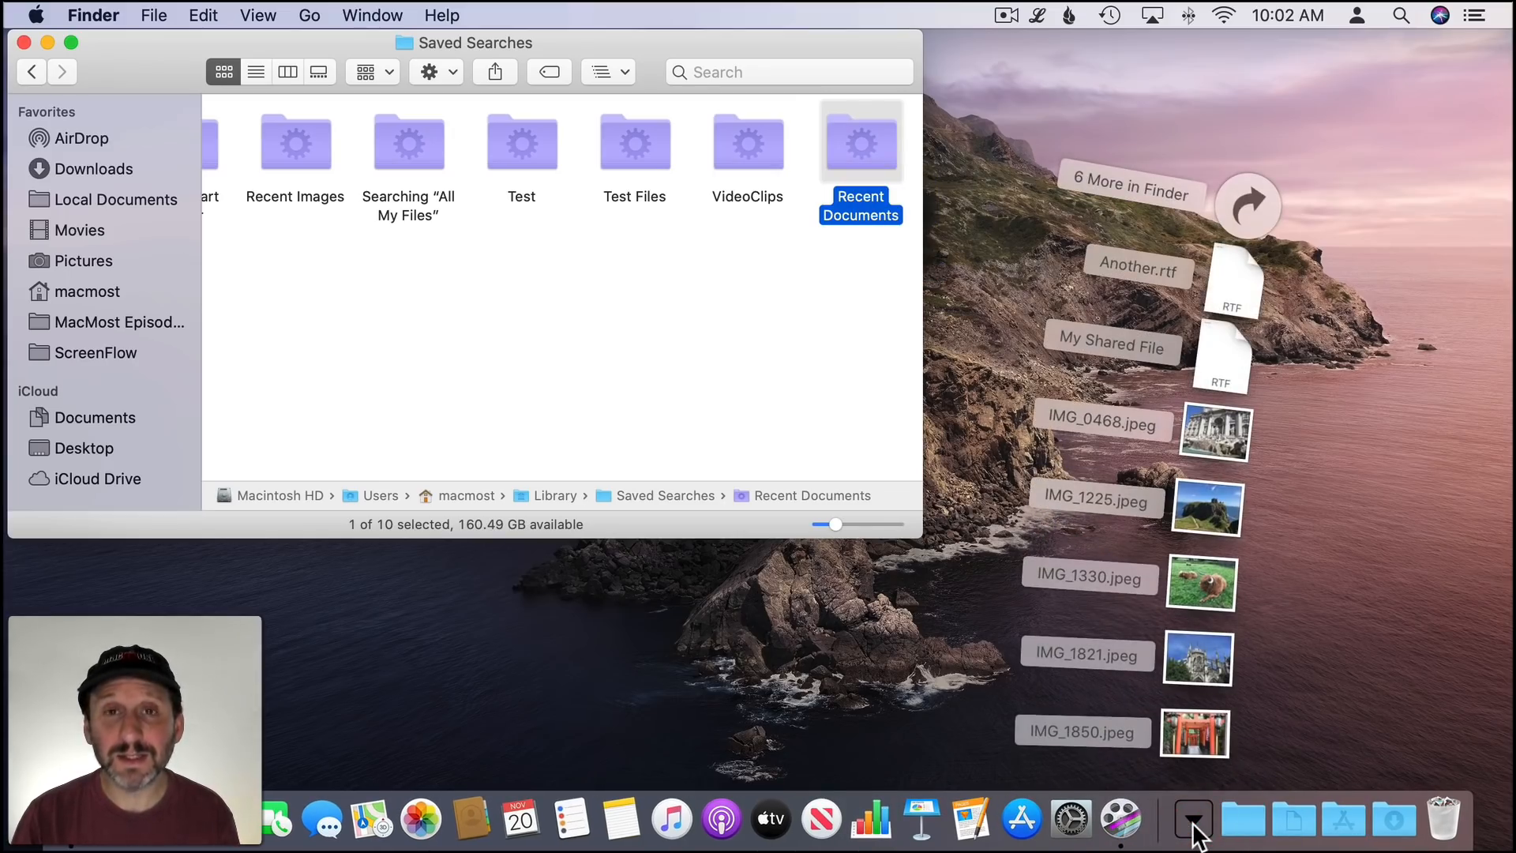
- Close the Recent Documents stack and set its Dock item to display as a folder with its content viewed as a list
click(1193, 826)
right_click(1195, 826)
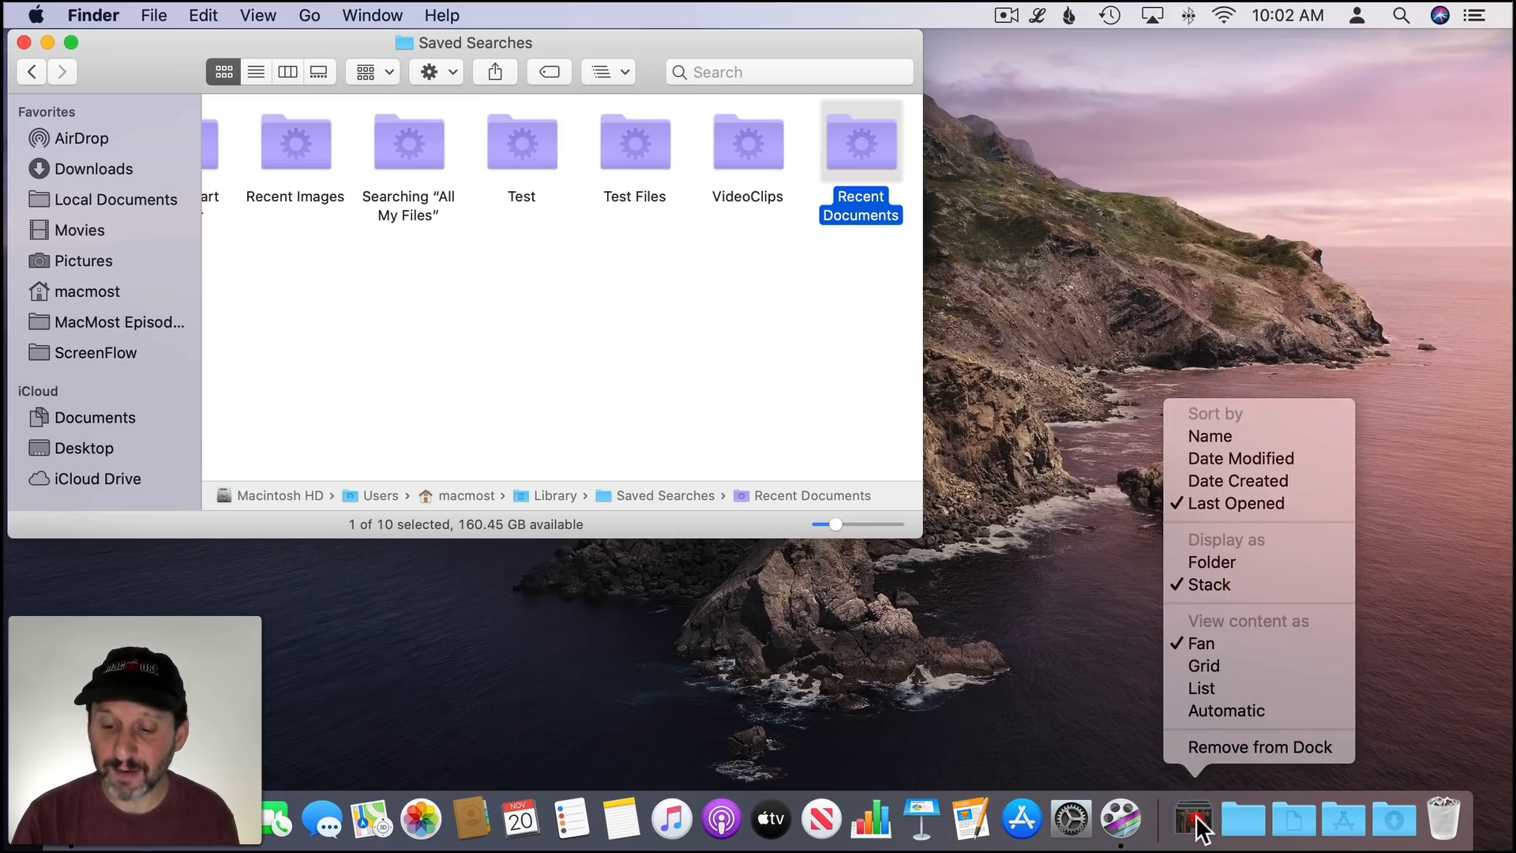
click(1234, 564)
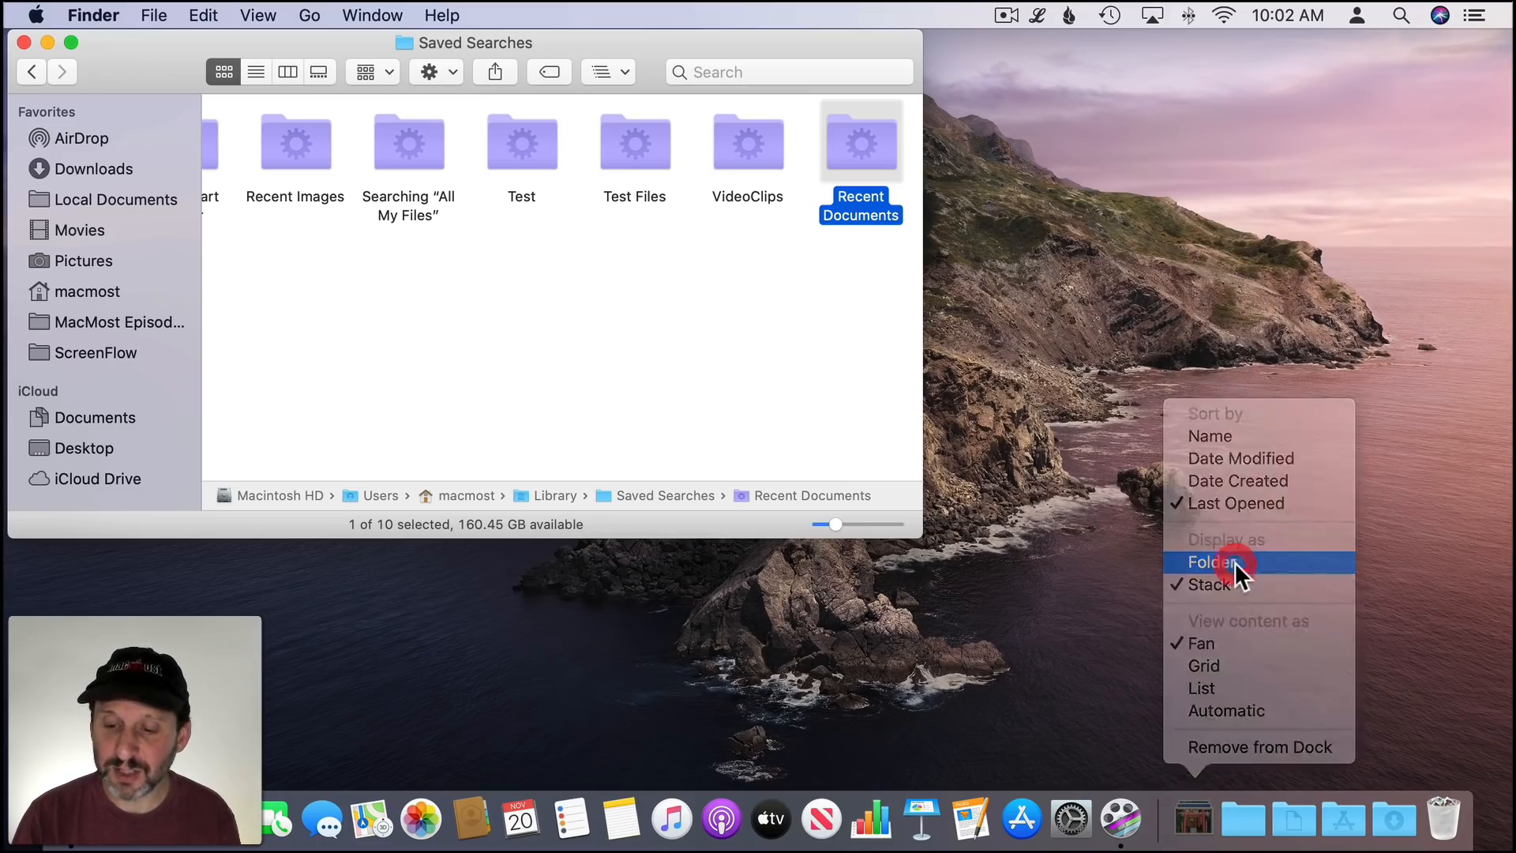
right_click(1193, 821)
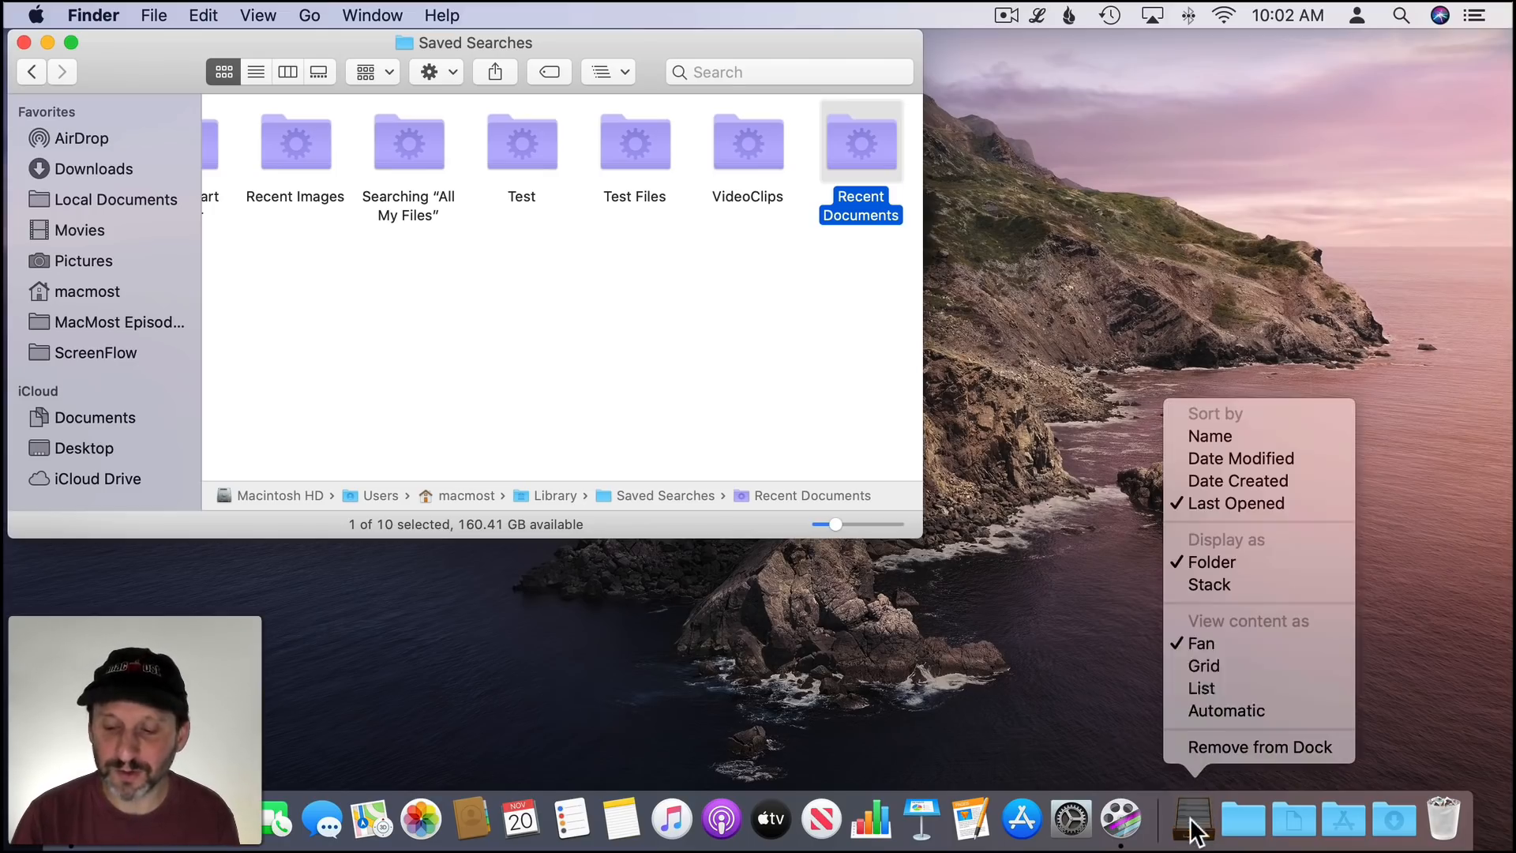
click(1216, 684)
right_click(1200, 808)
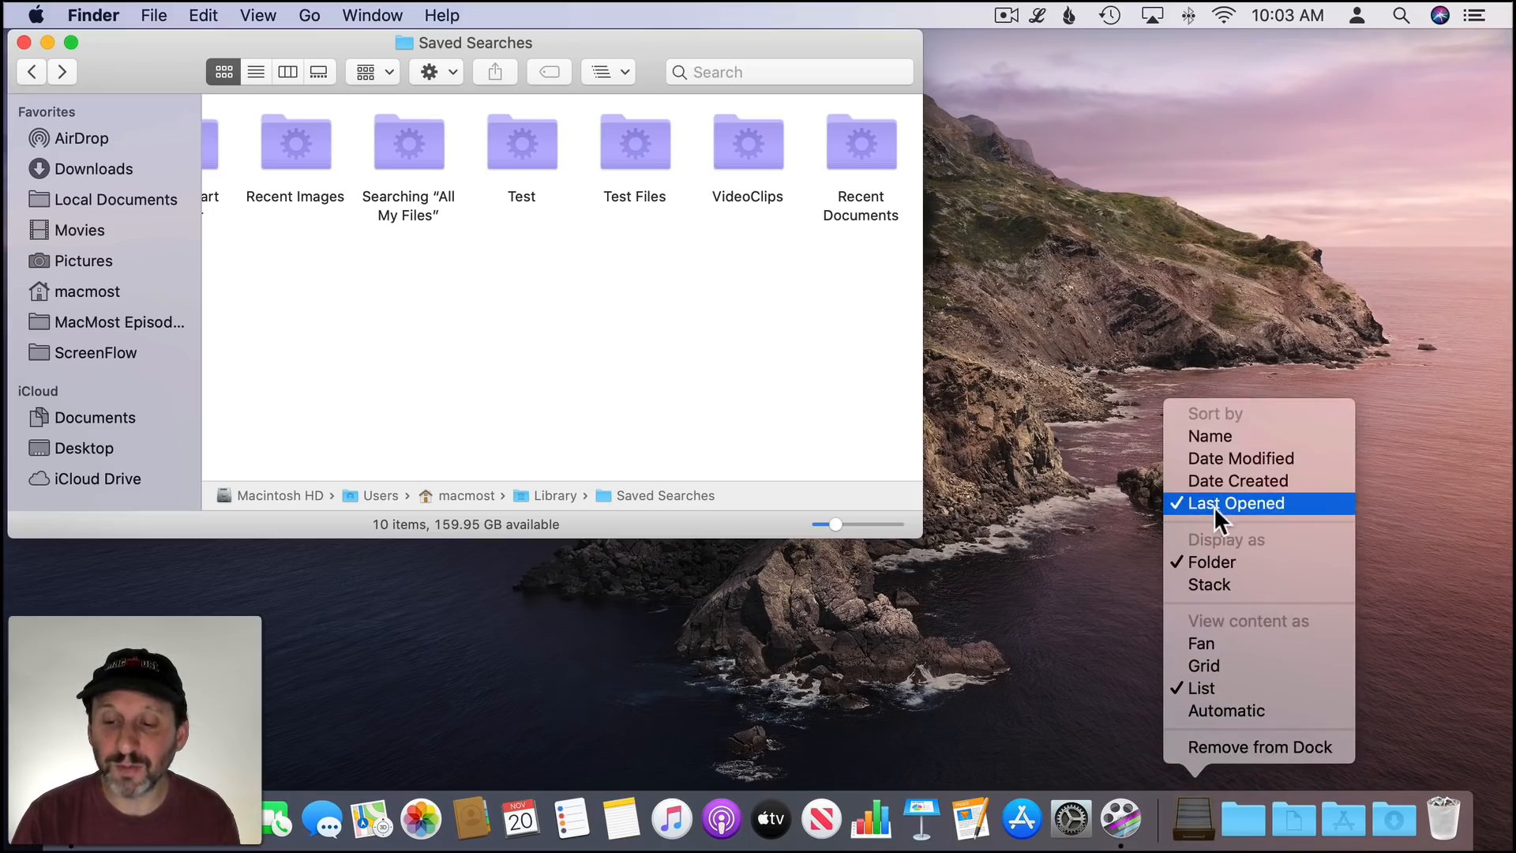
click(1205, 829)
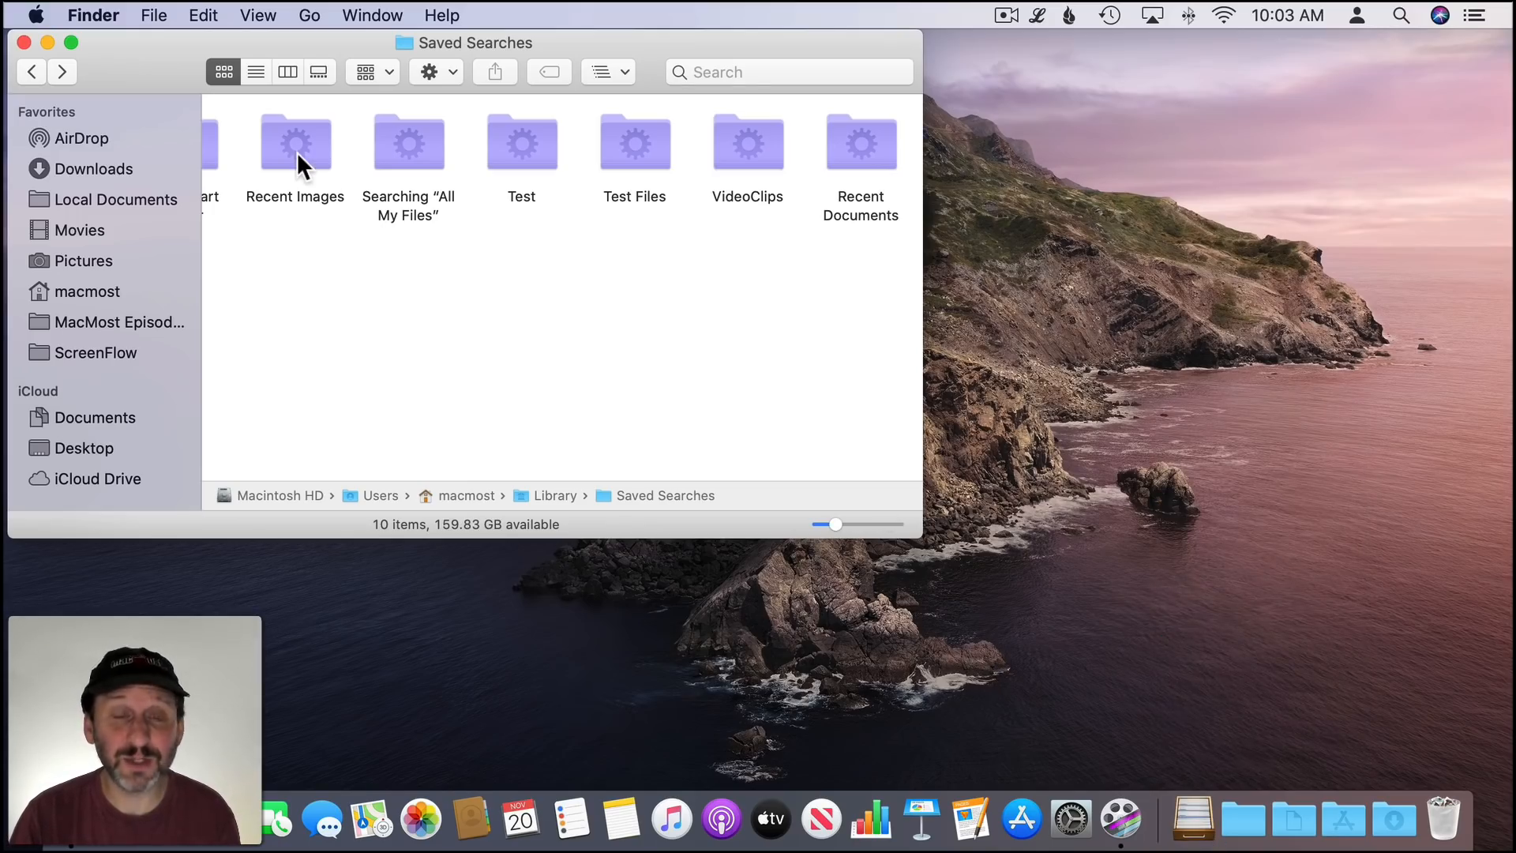
- Start a new smart folder from a new Documents window, with last opened date within the last 365 days as its first criterion
click(157, 13)
click(164, 44)
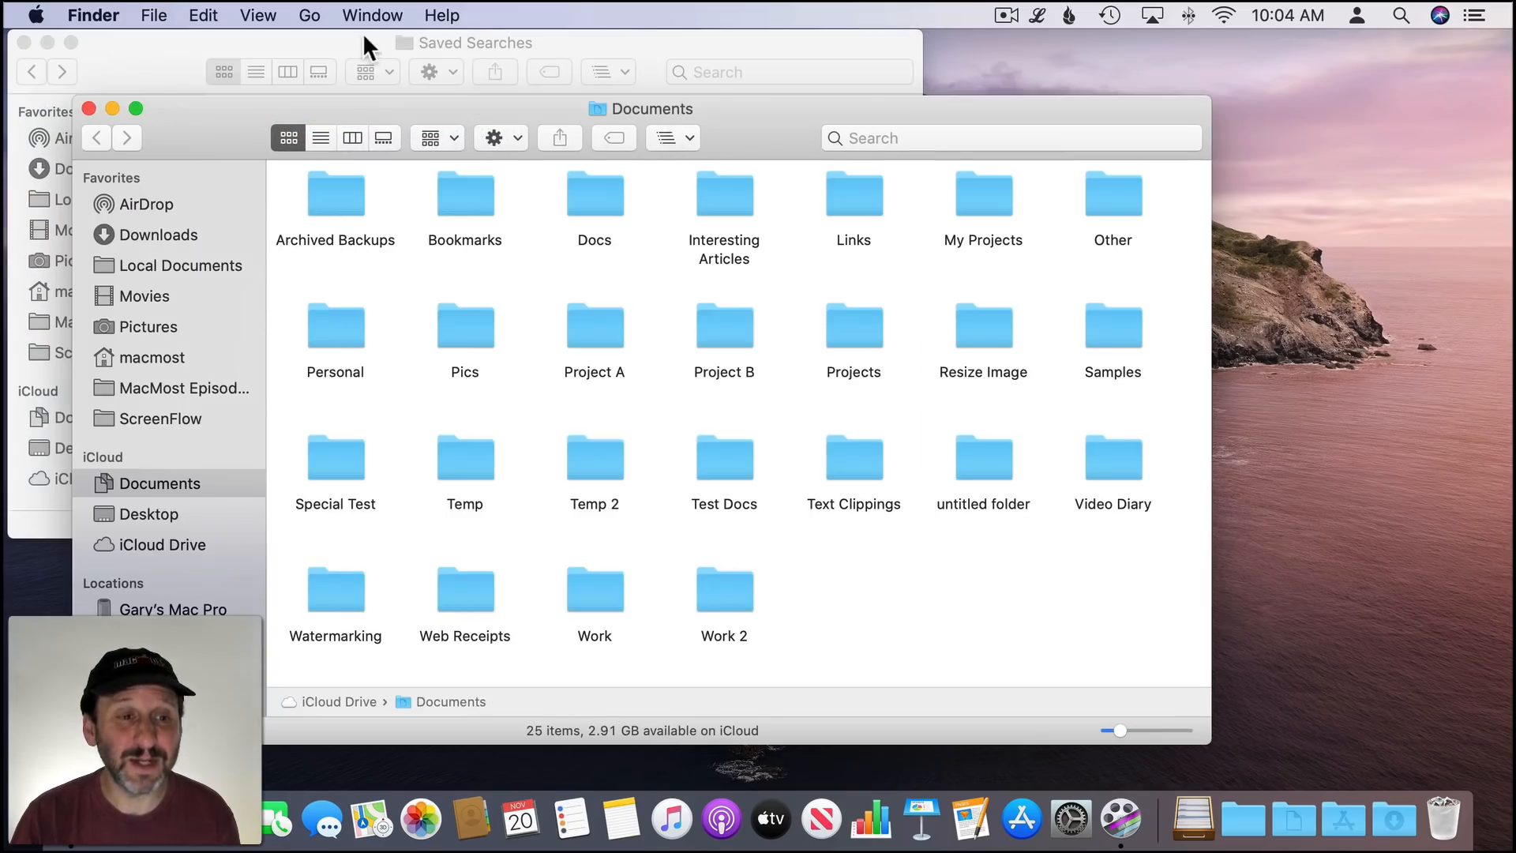
key(alt+super+n)
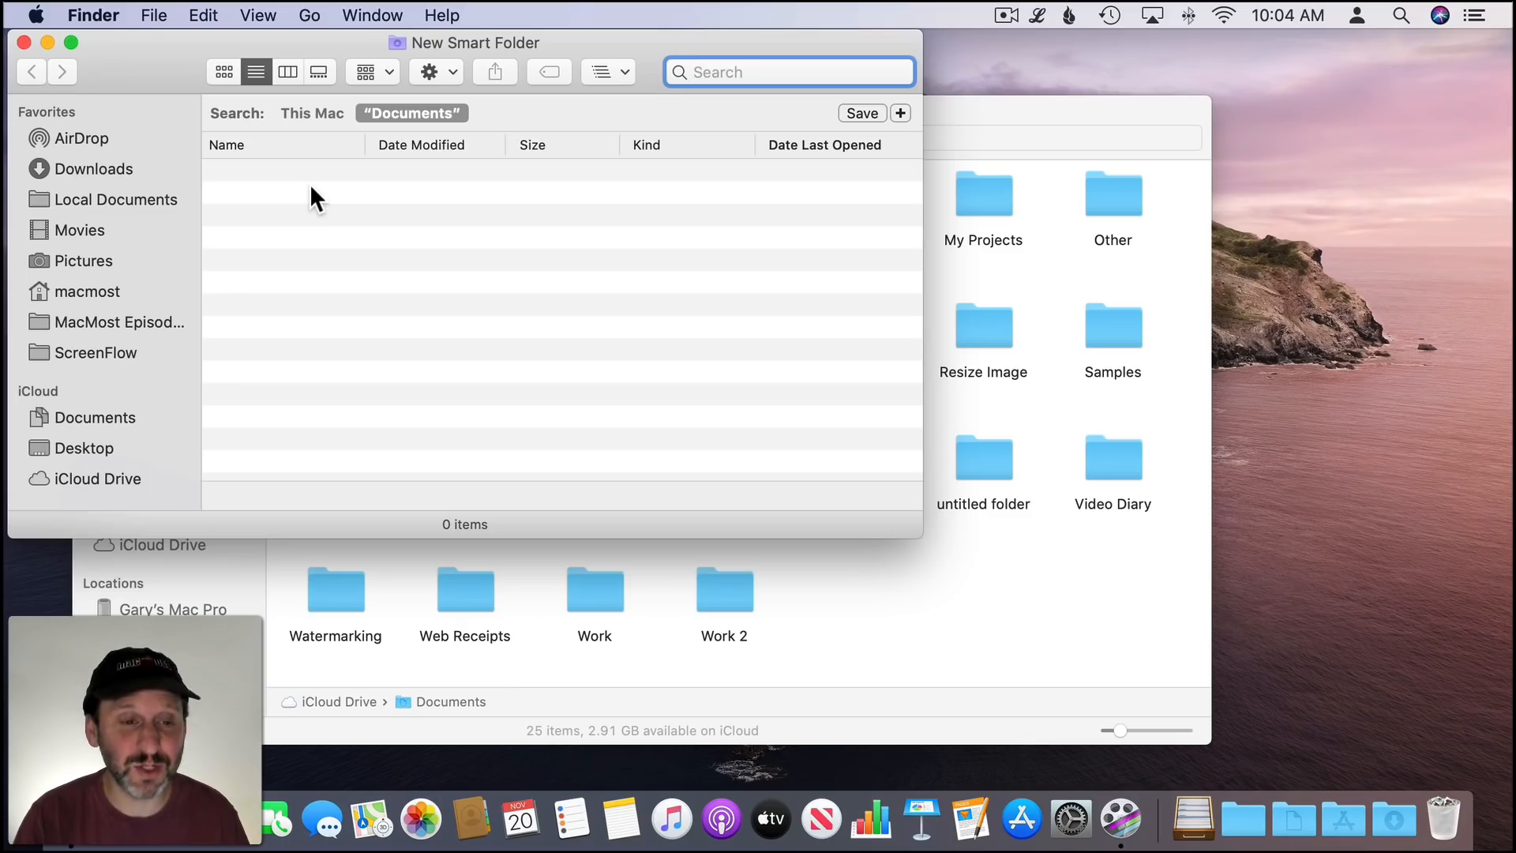
click(900, 113)
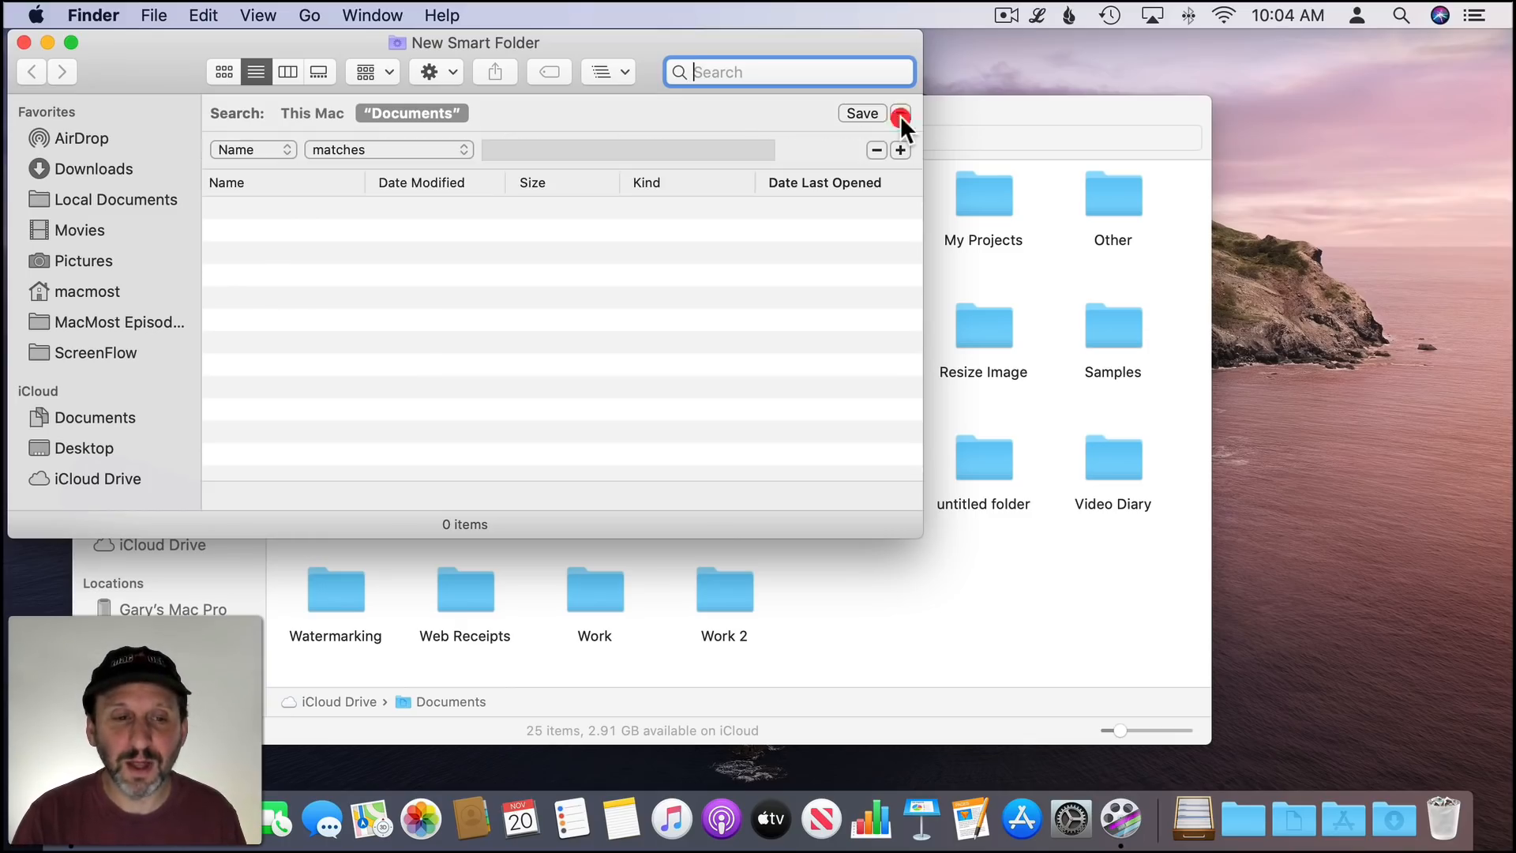
click(252, 148)
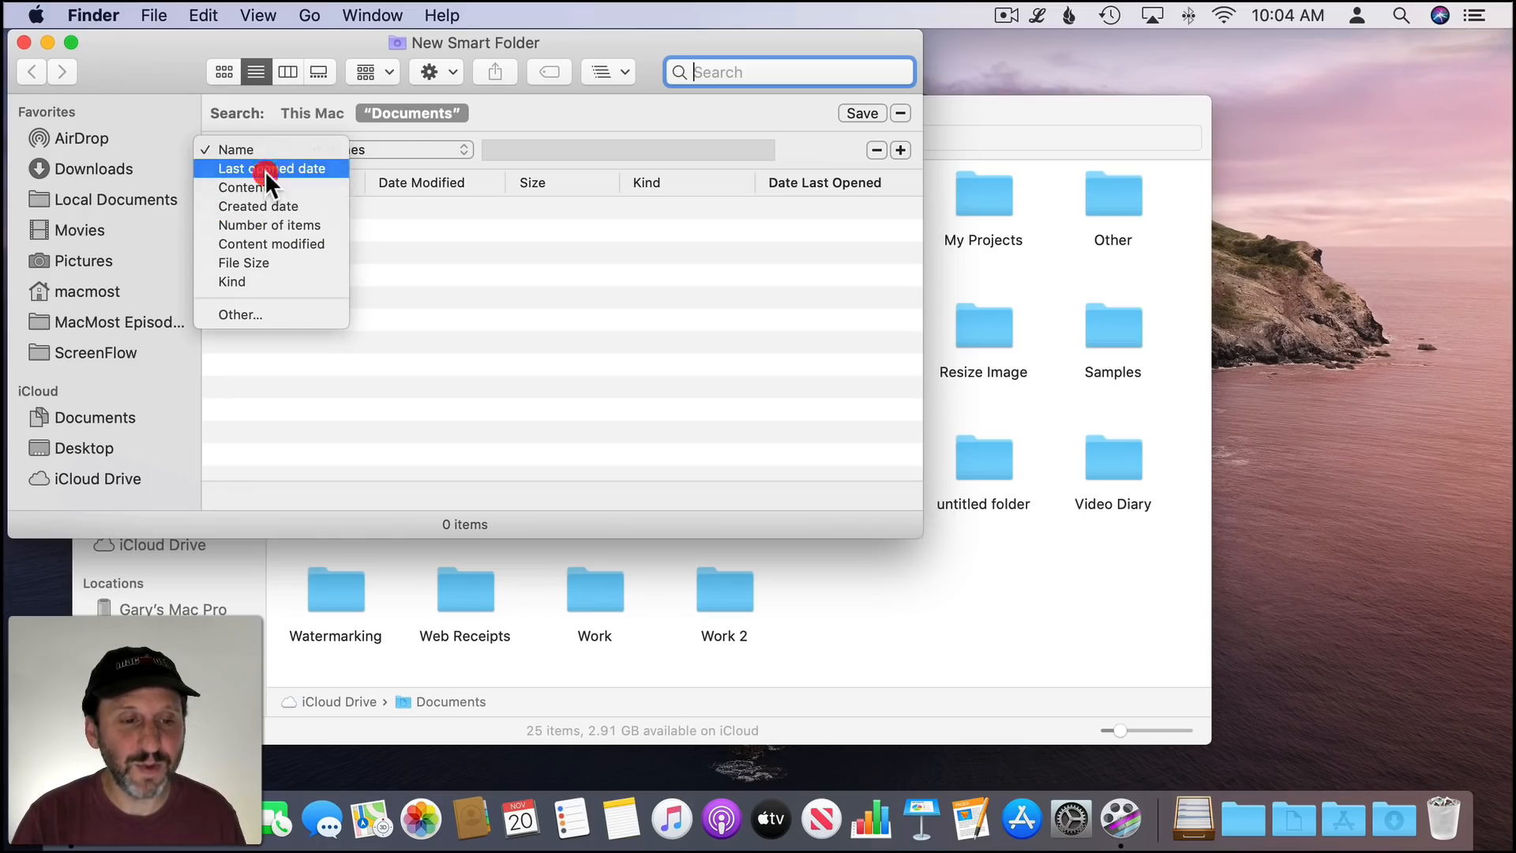
click(264, 169)
text(365)
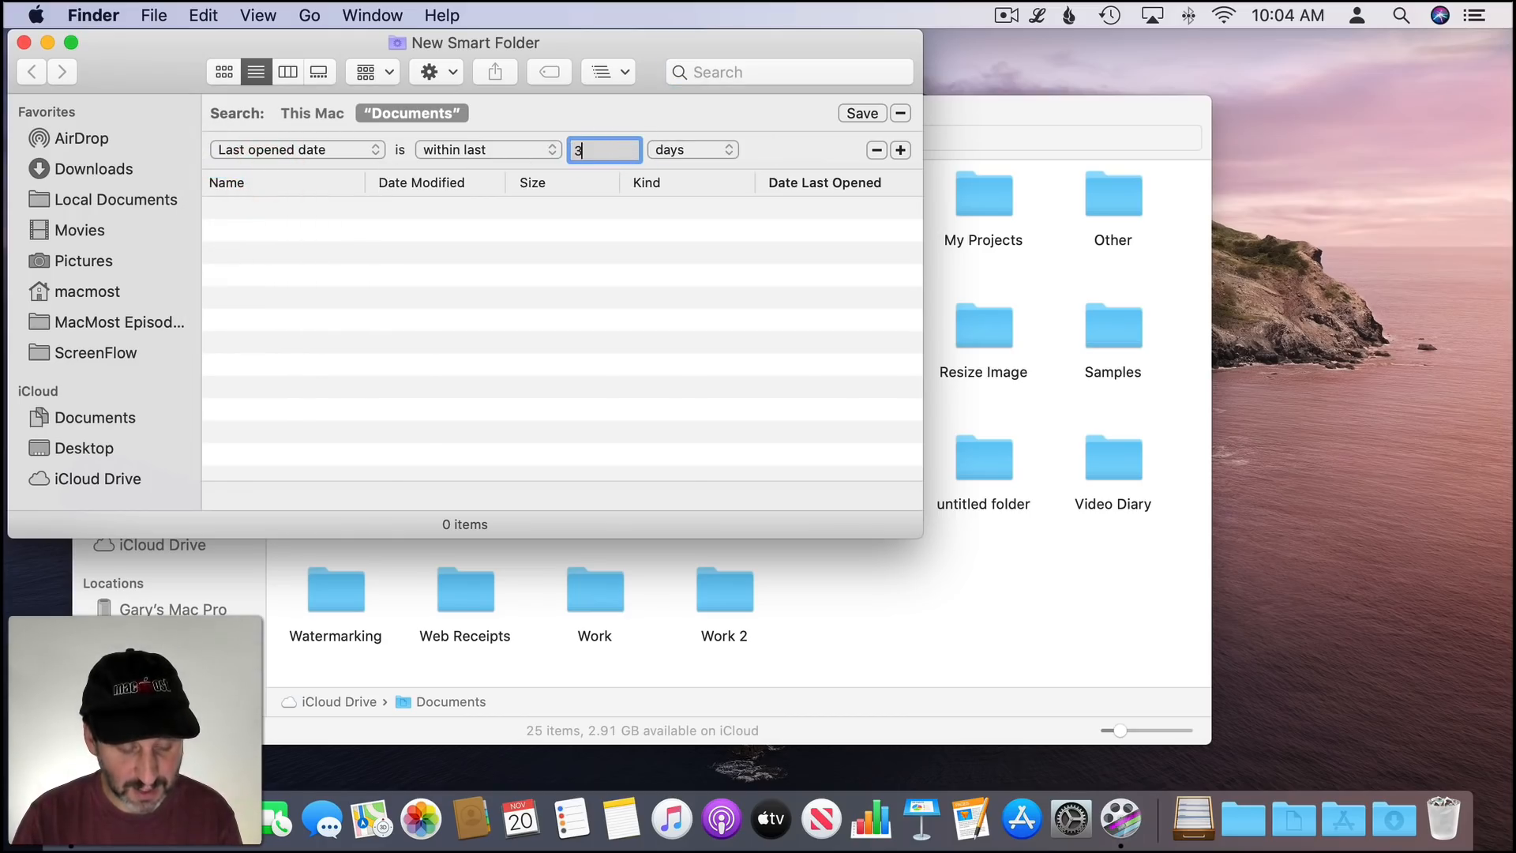
- Add a second criterion to the smart folder so that Kind is Image, with All image types included
click(900, 150)
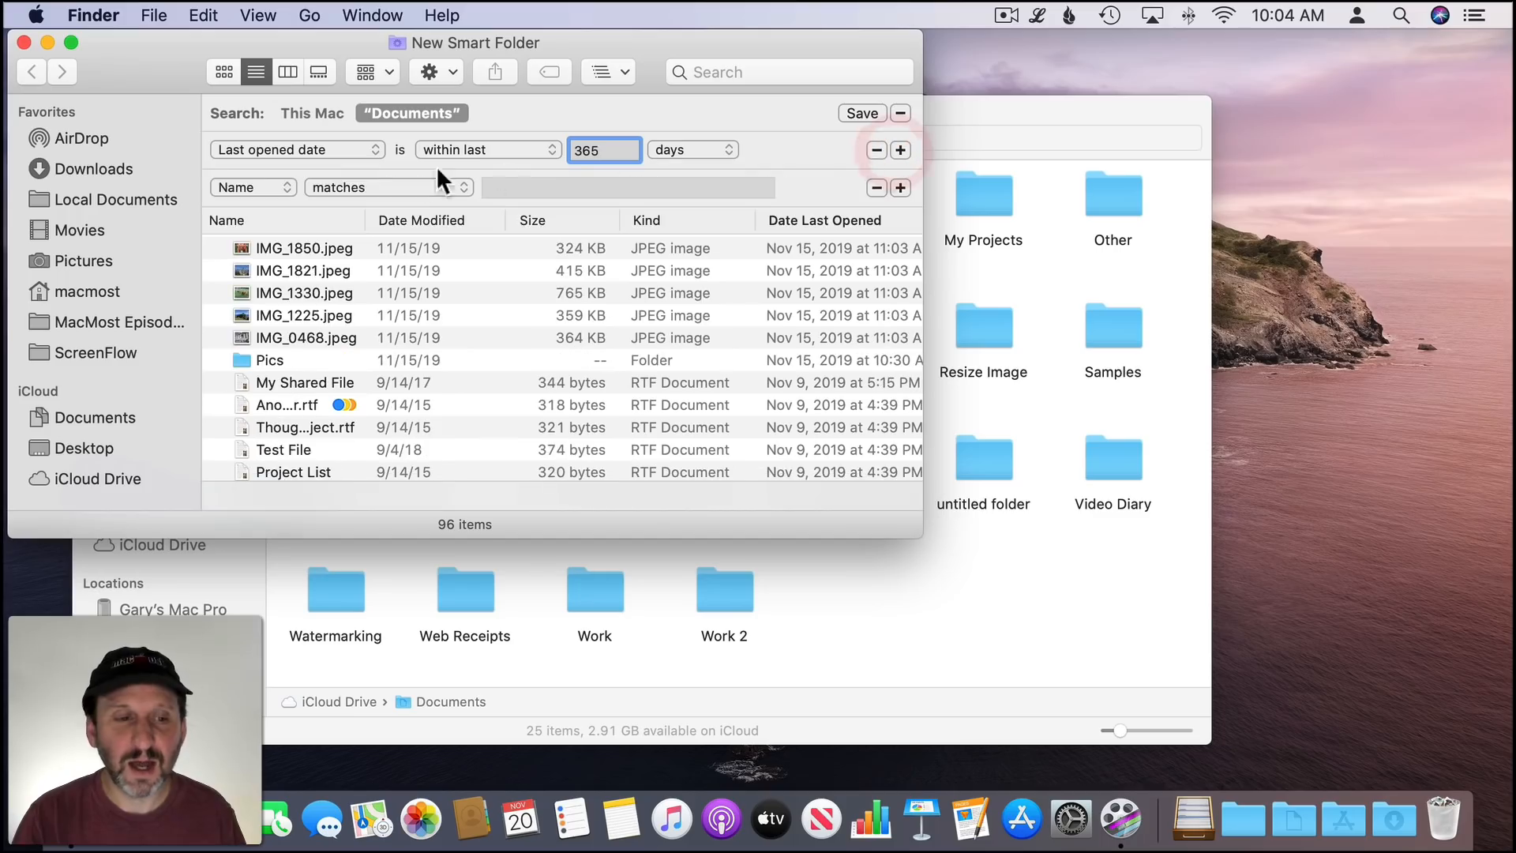
click(275, 187)
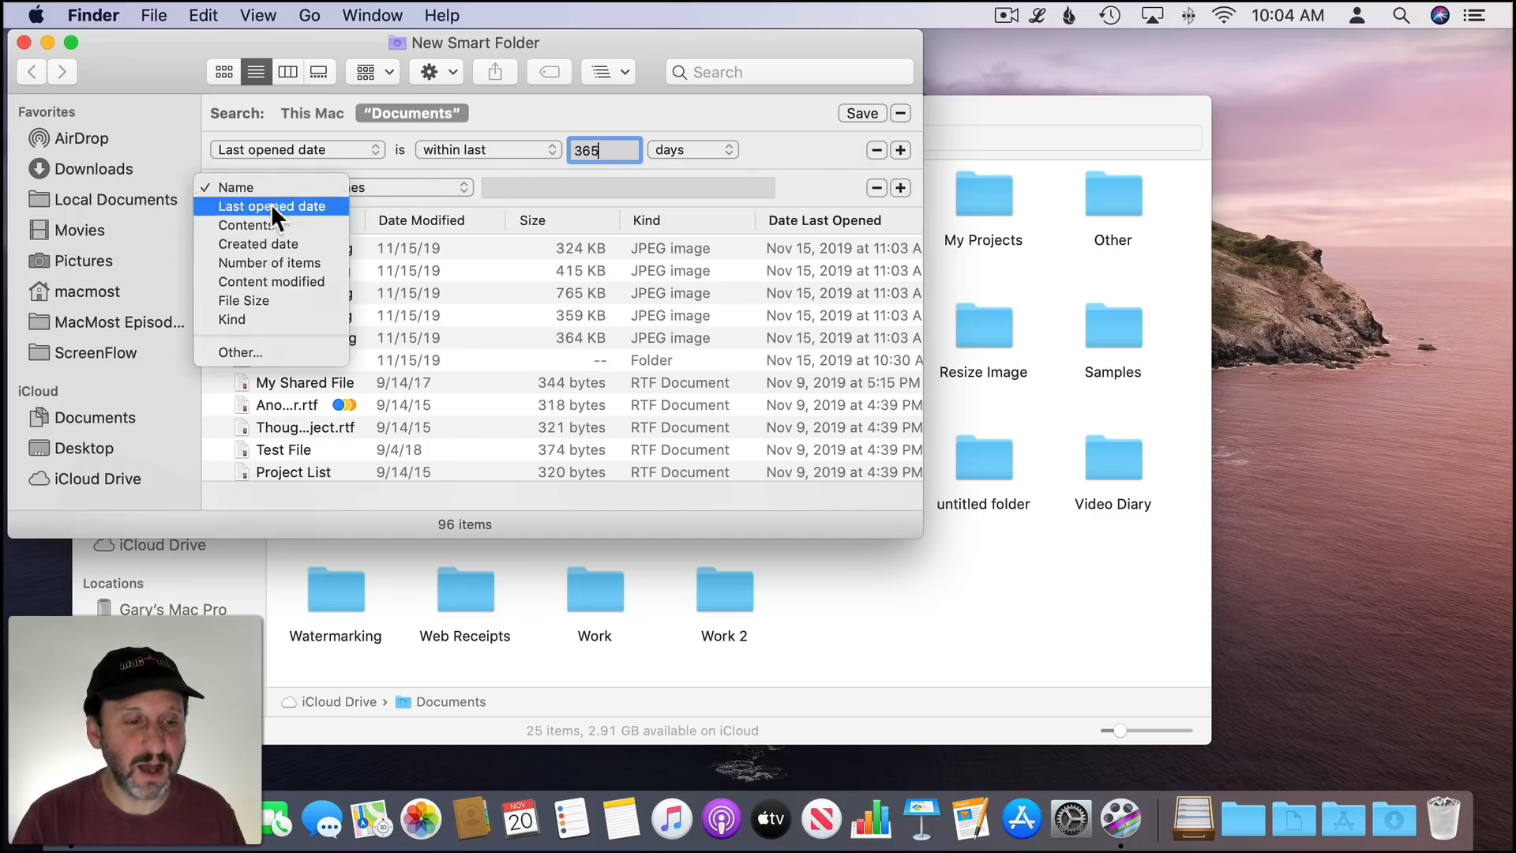
click(270, 317)
click(380, 187)
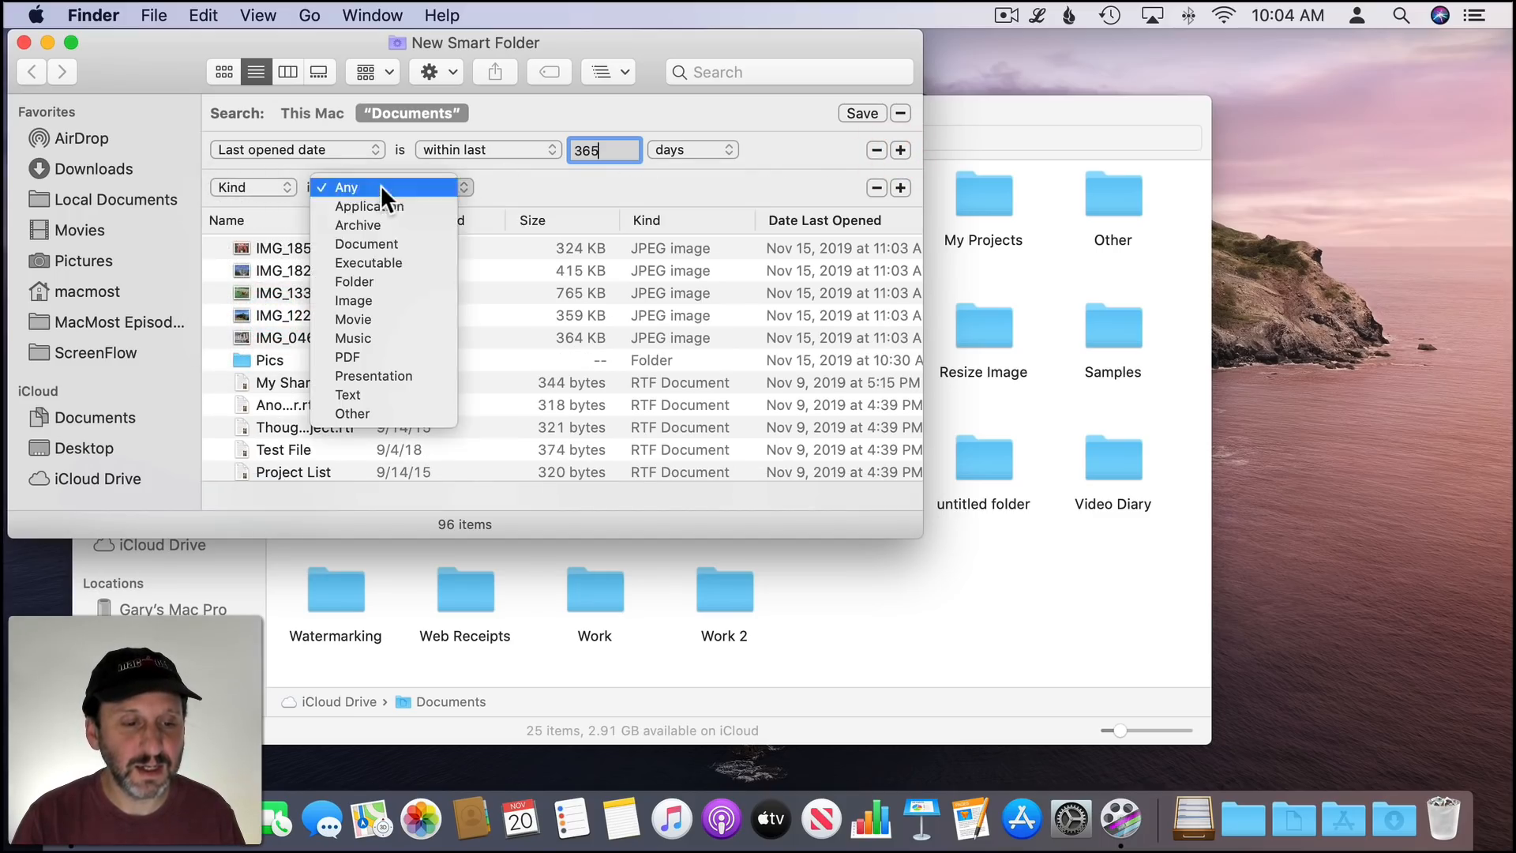
click(379, 297)
click(518, 188)
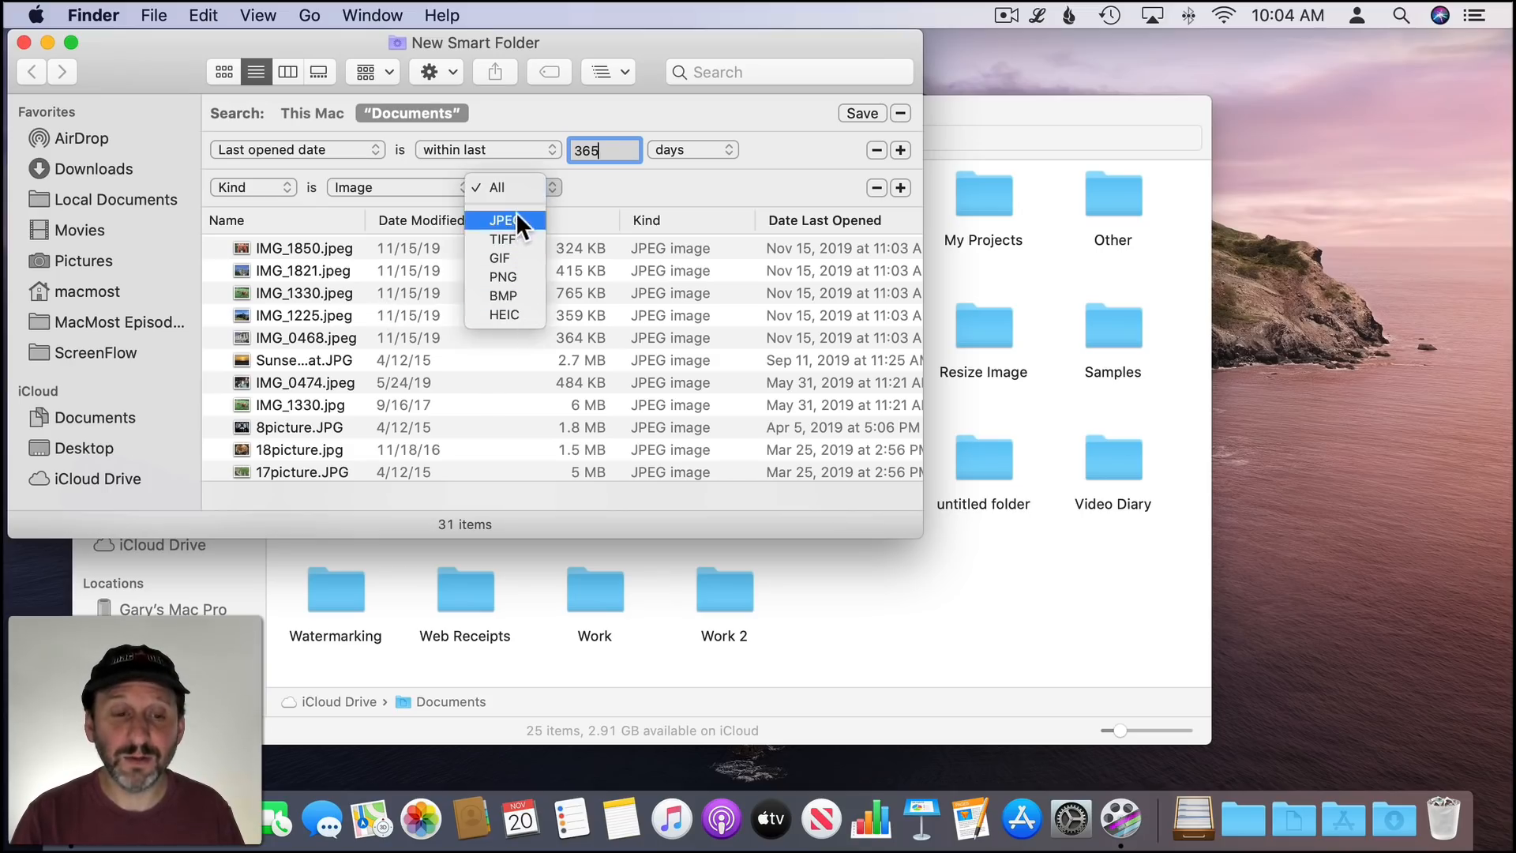
click(505, 190)
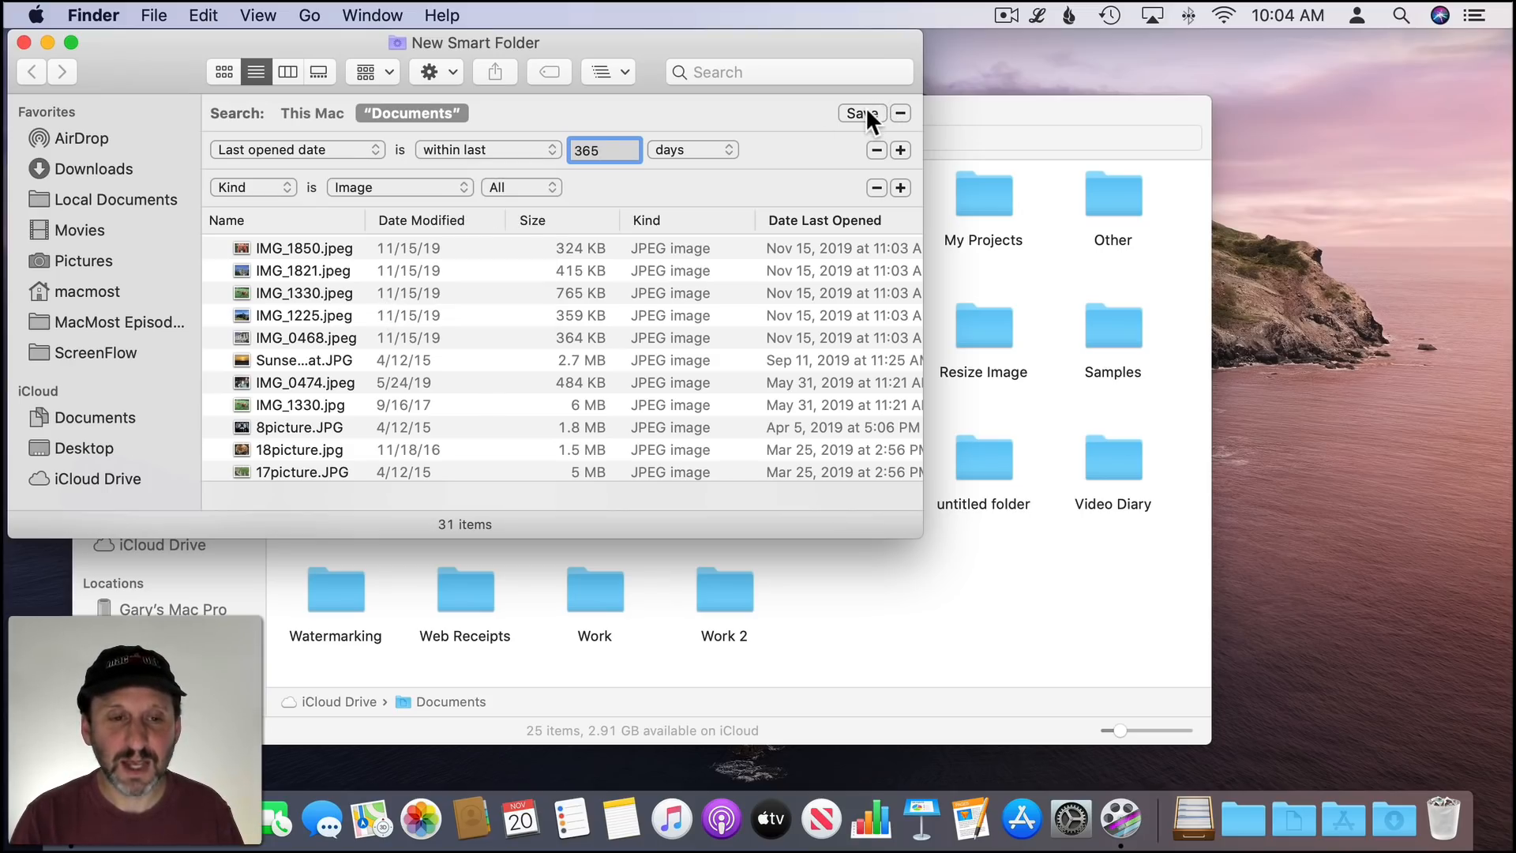
- Save the smart folder as Recent Images in Saved Searches, and close its window and the Documents window
click(860, 113)
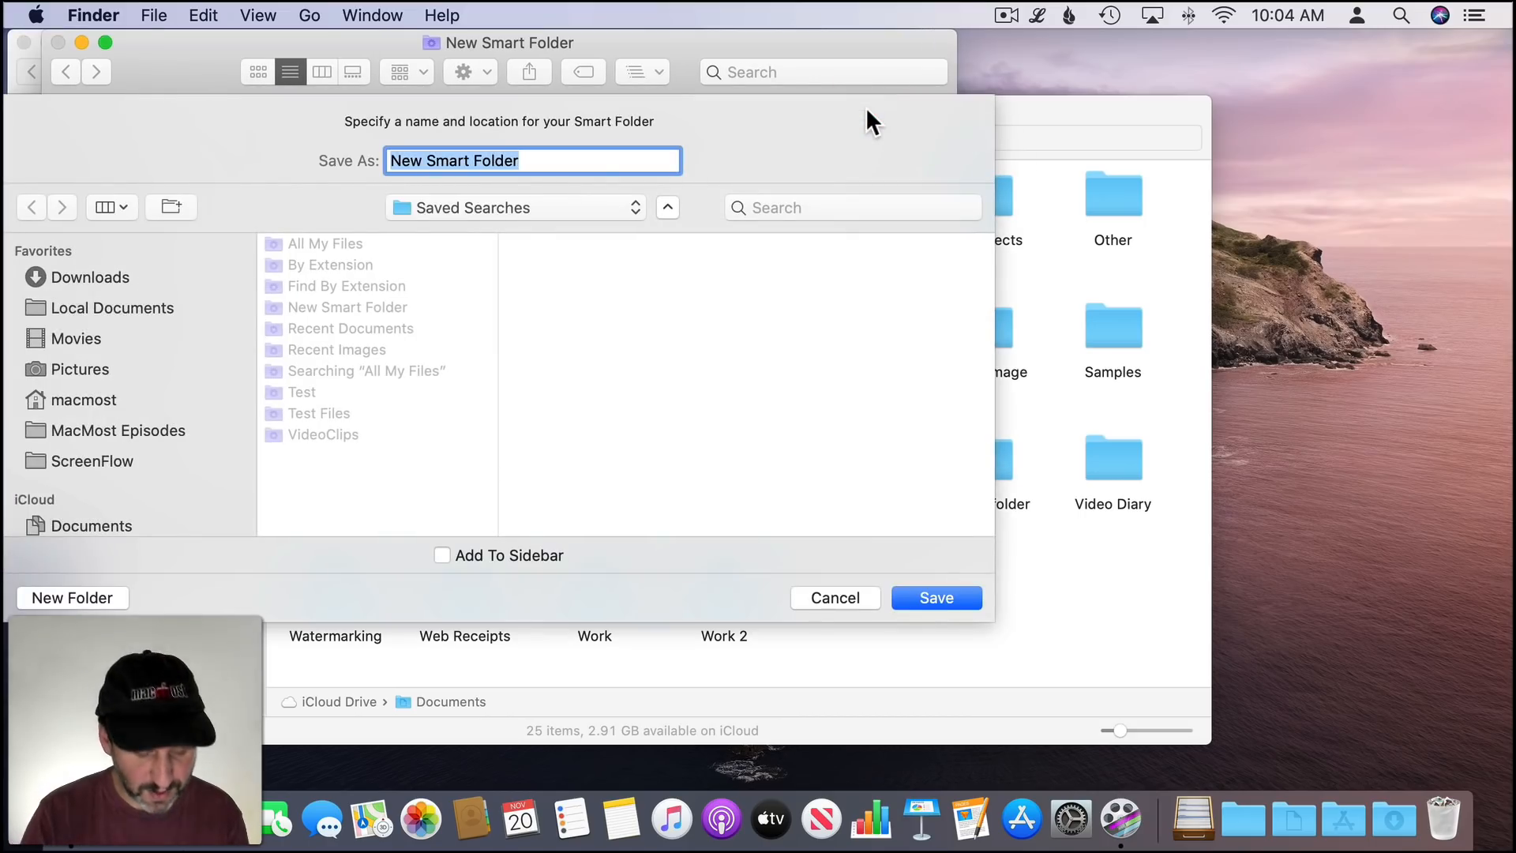
text(Recent I)
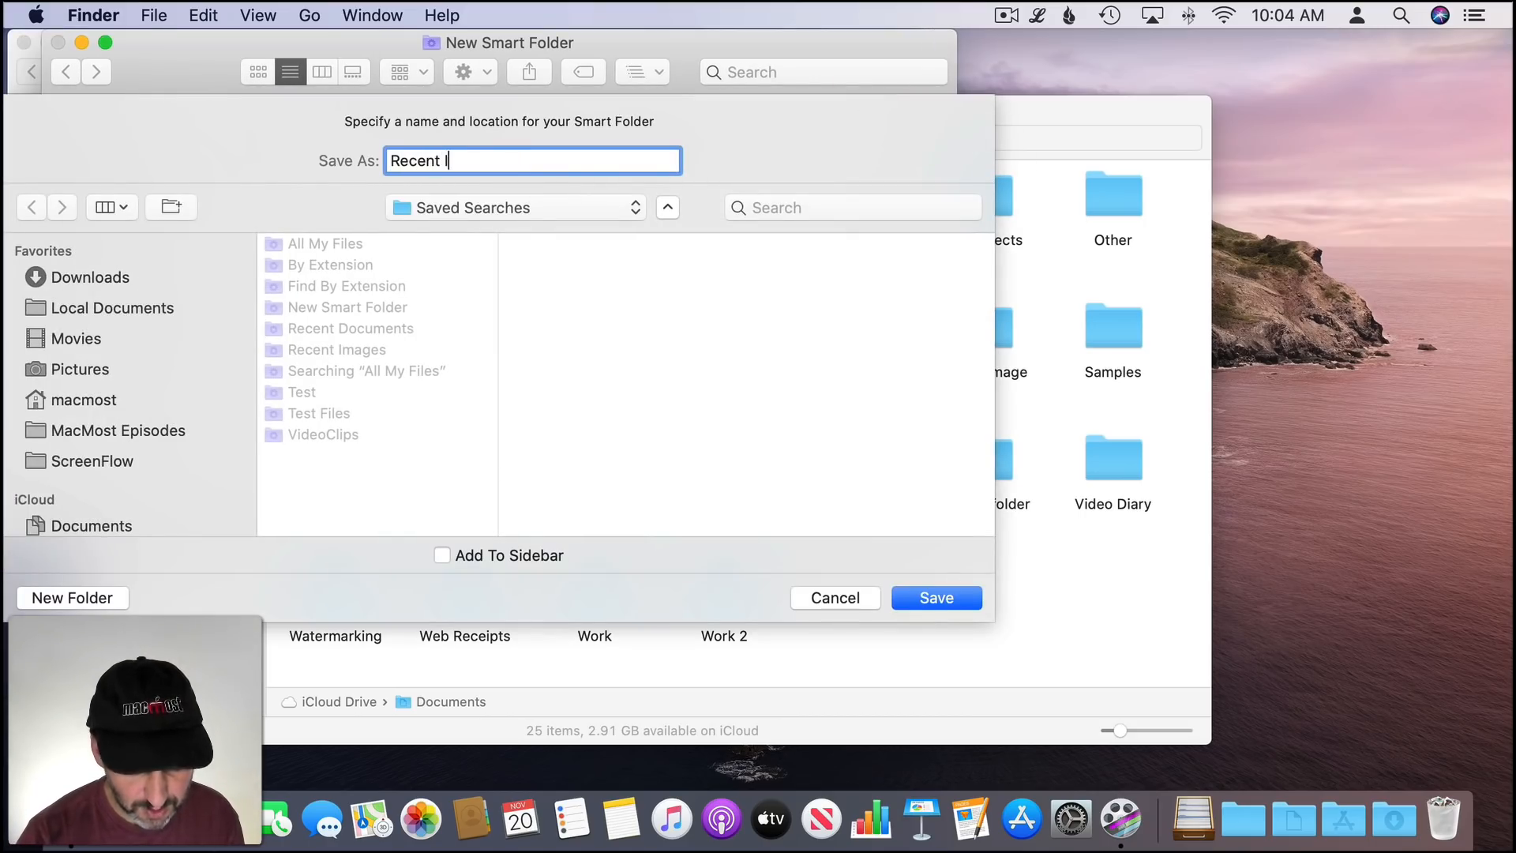
text(mages)
key(Return)
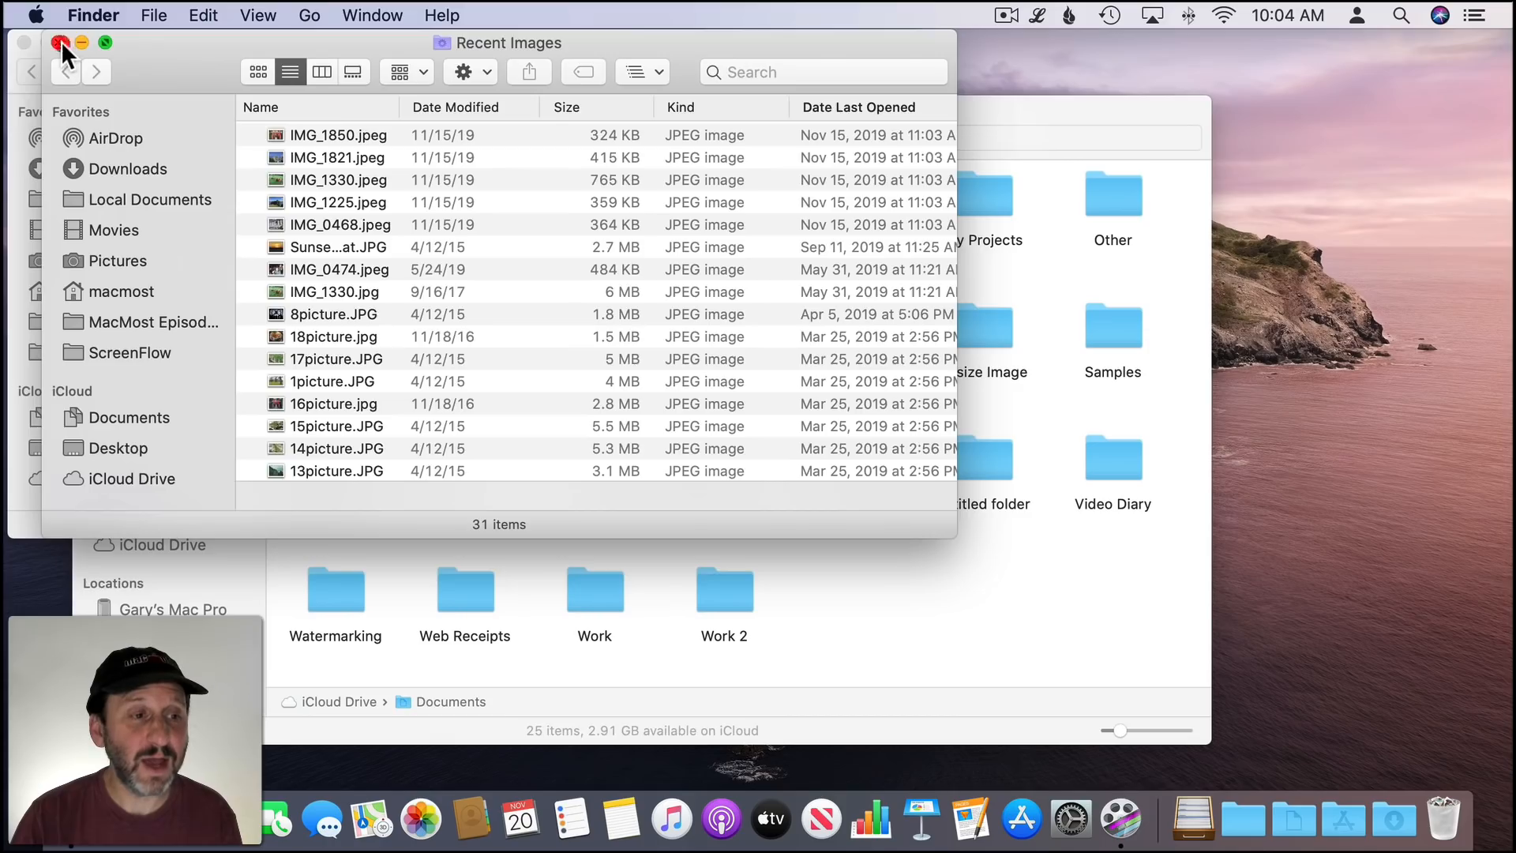
click(60, 41)
click(87, 108)
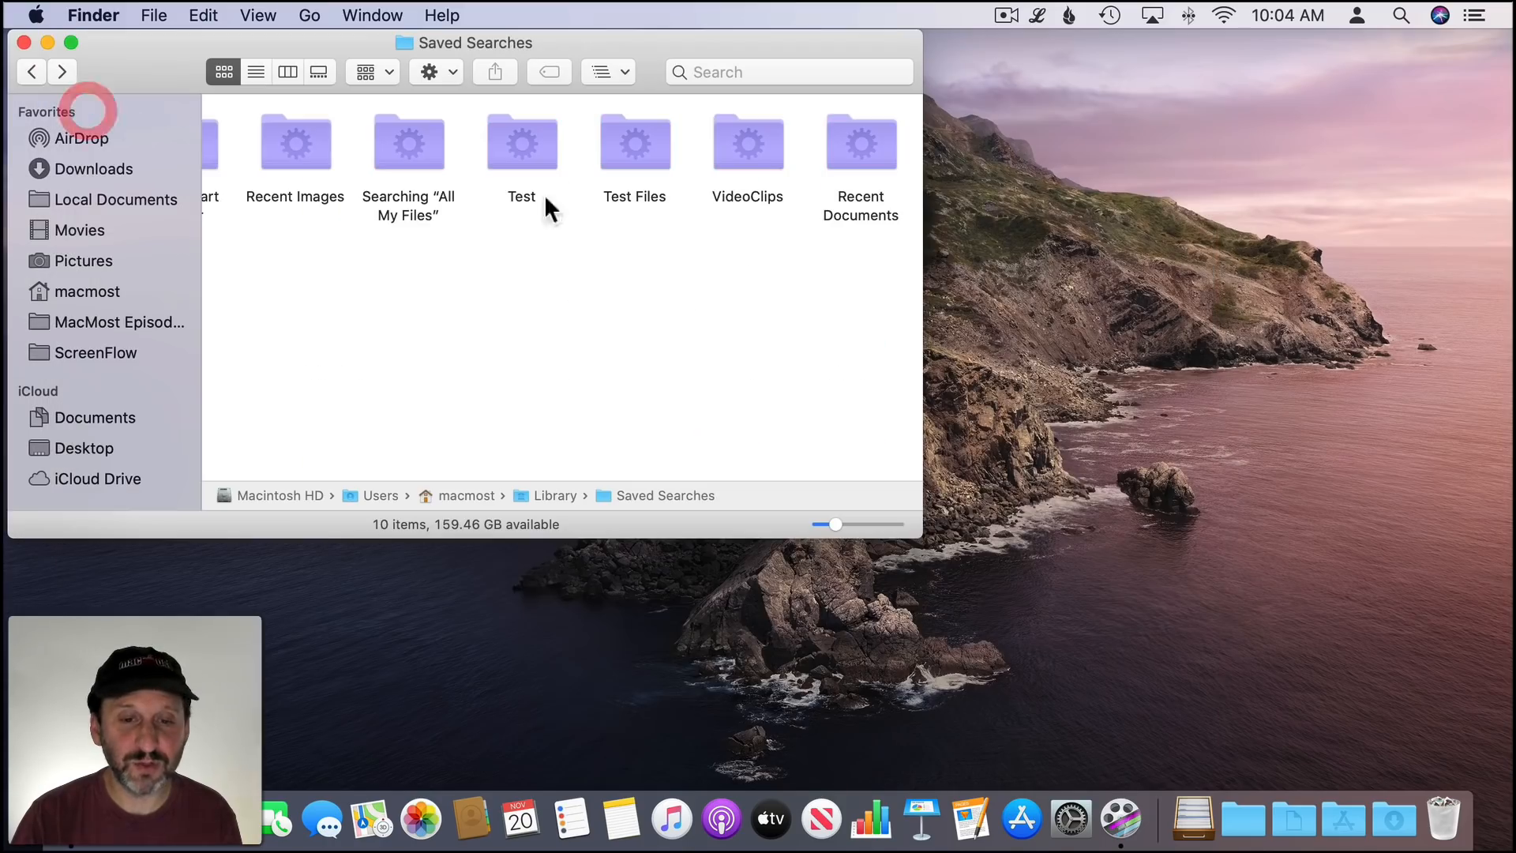
- Add the Recent Images smart folder from Saved Searches to the Dock before Recent Documents
scroll(681, 267, left, 5)
click(505, 144)
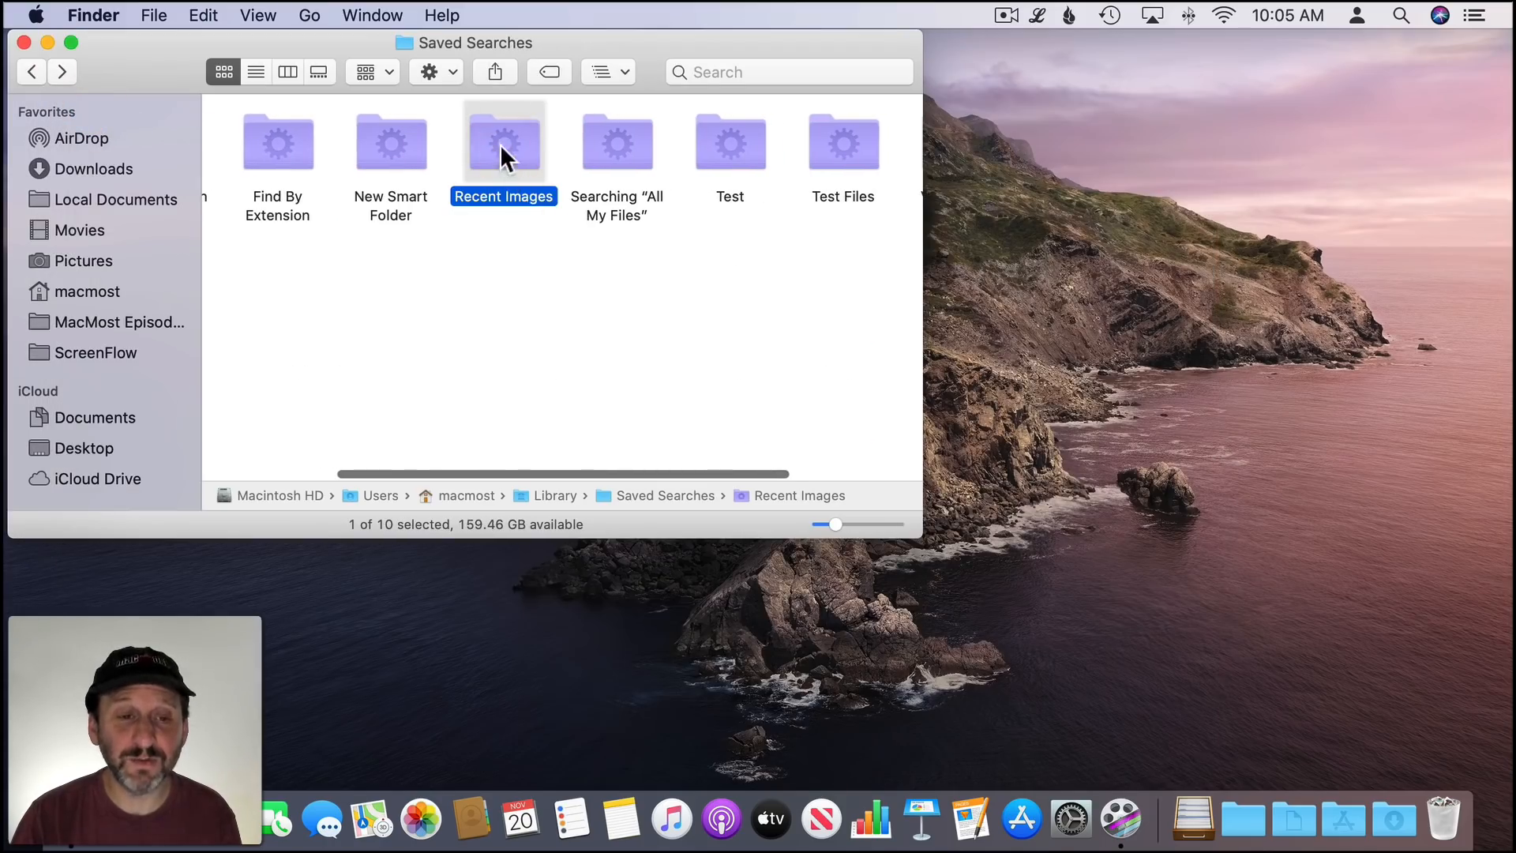
drag(501, 145, 1161, 814)
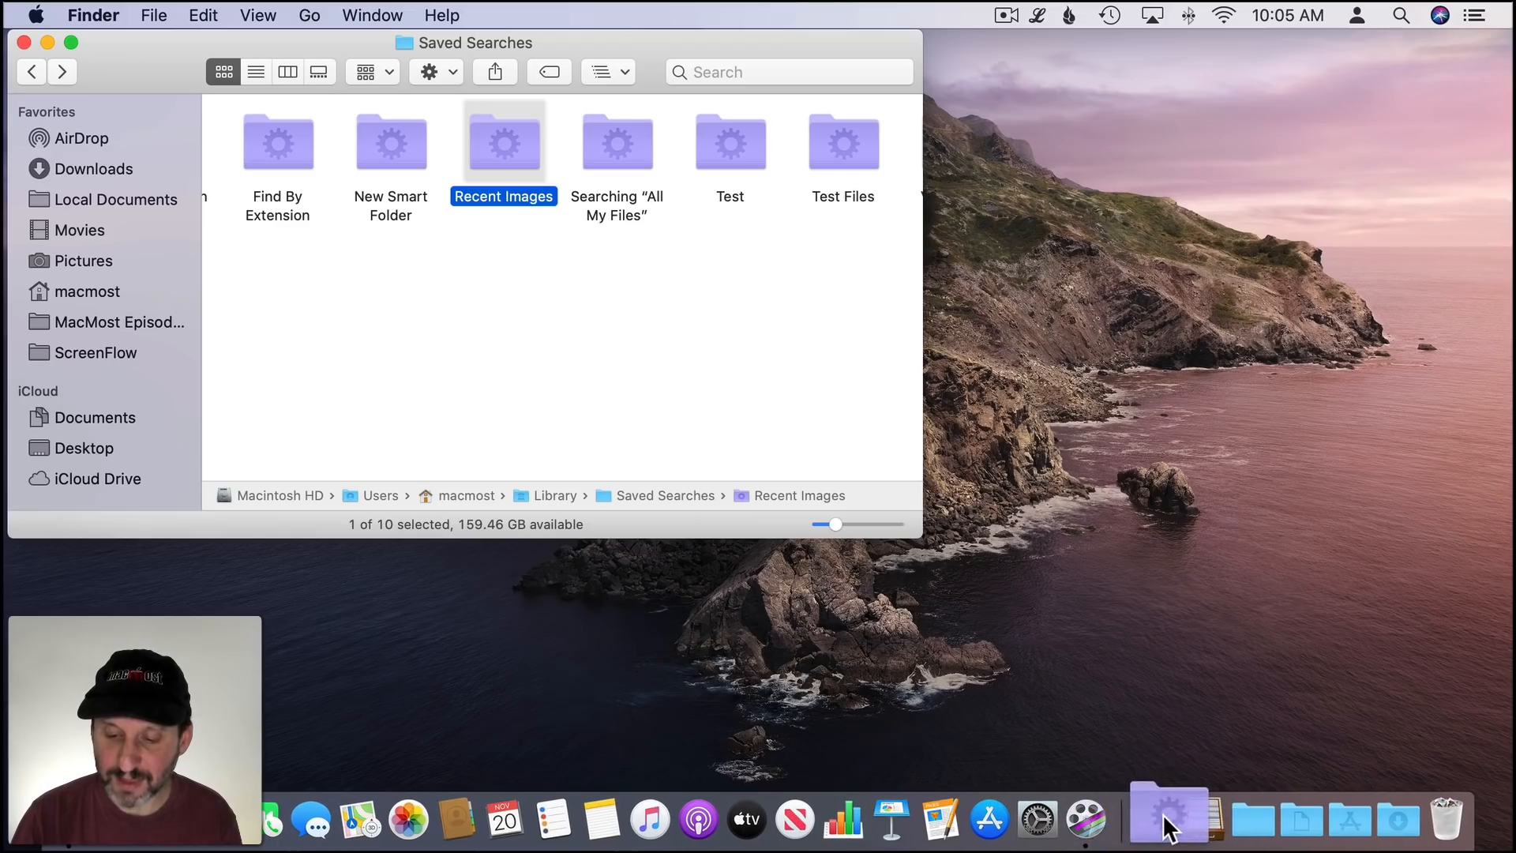
- Set the Recent Images Dock item to display as a folder, view content as a list, and sort by name
right_click(1152, 818)
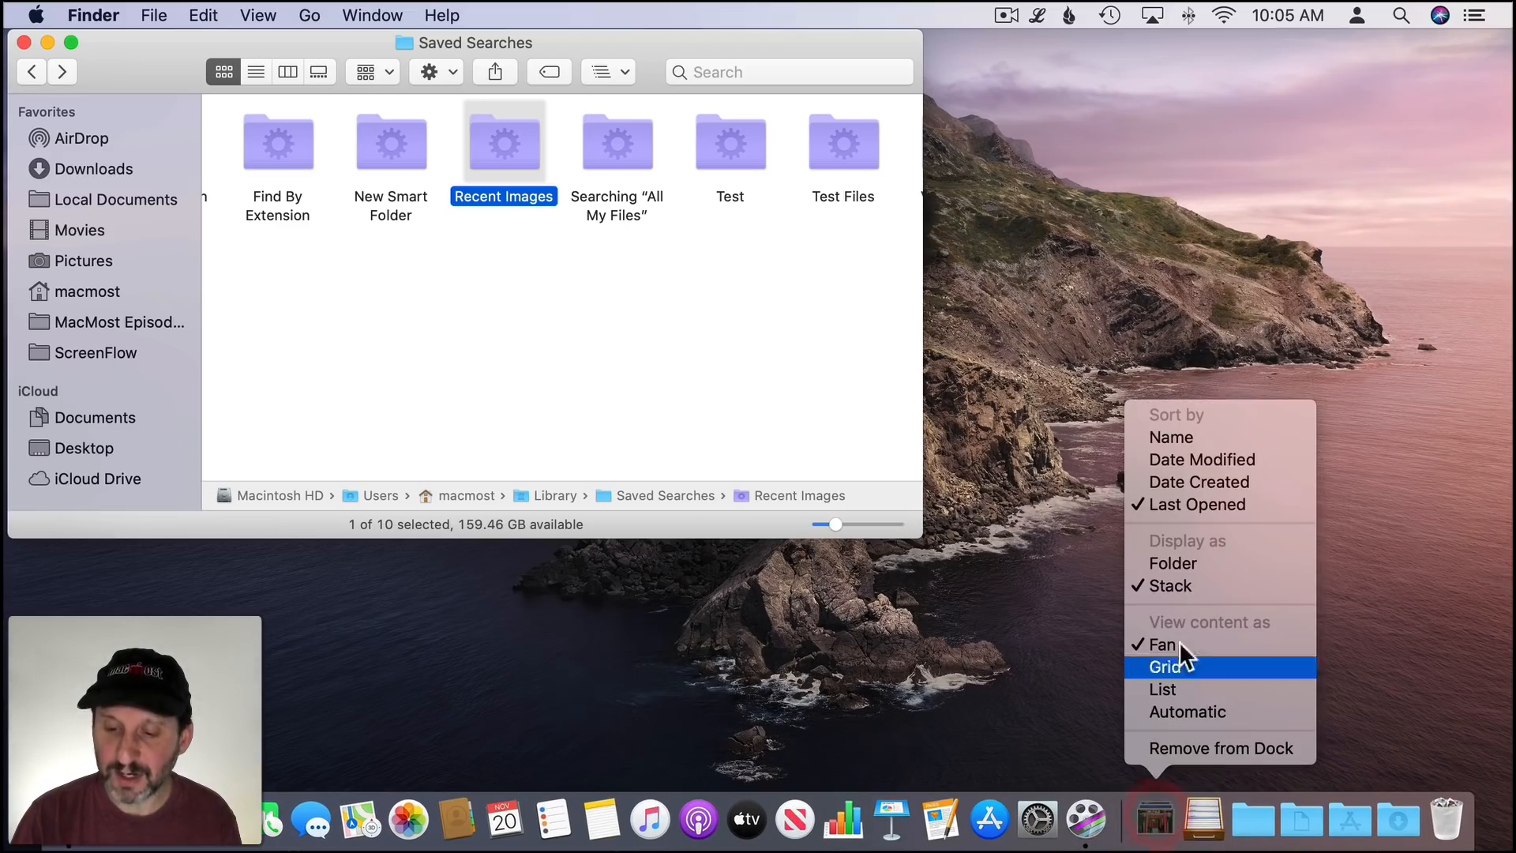
click(1187, 562)
right_click(1155, 818)
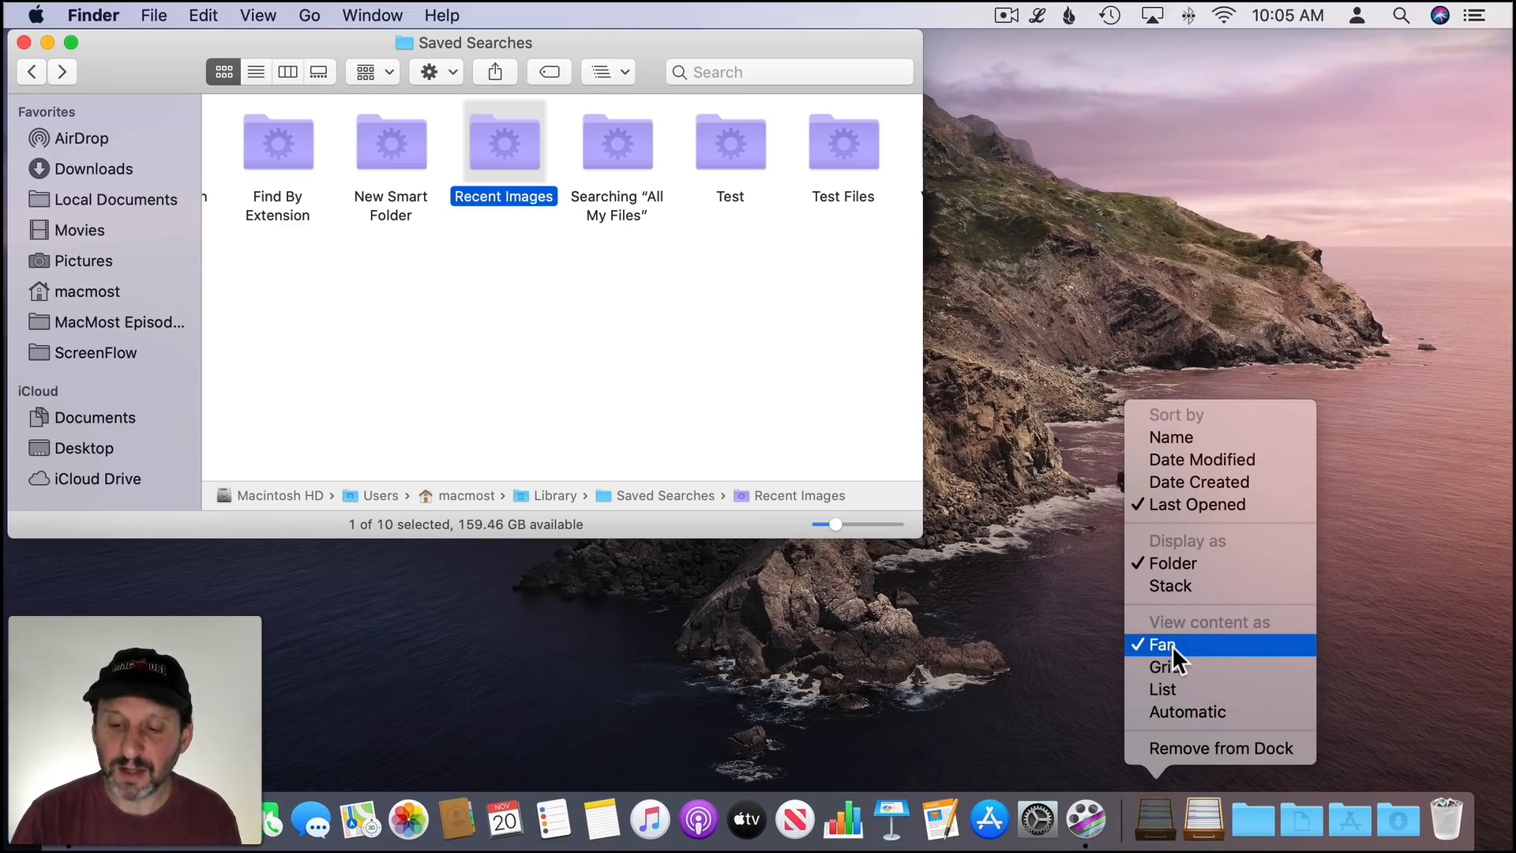
click(1173, 685)
right_click(1154, 818)
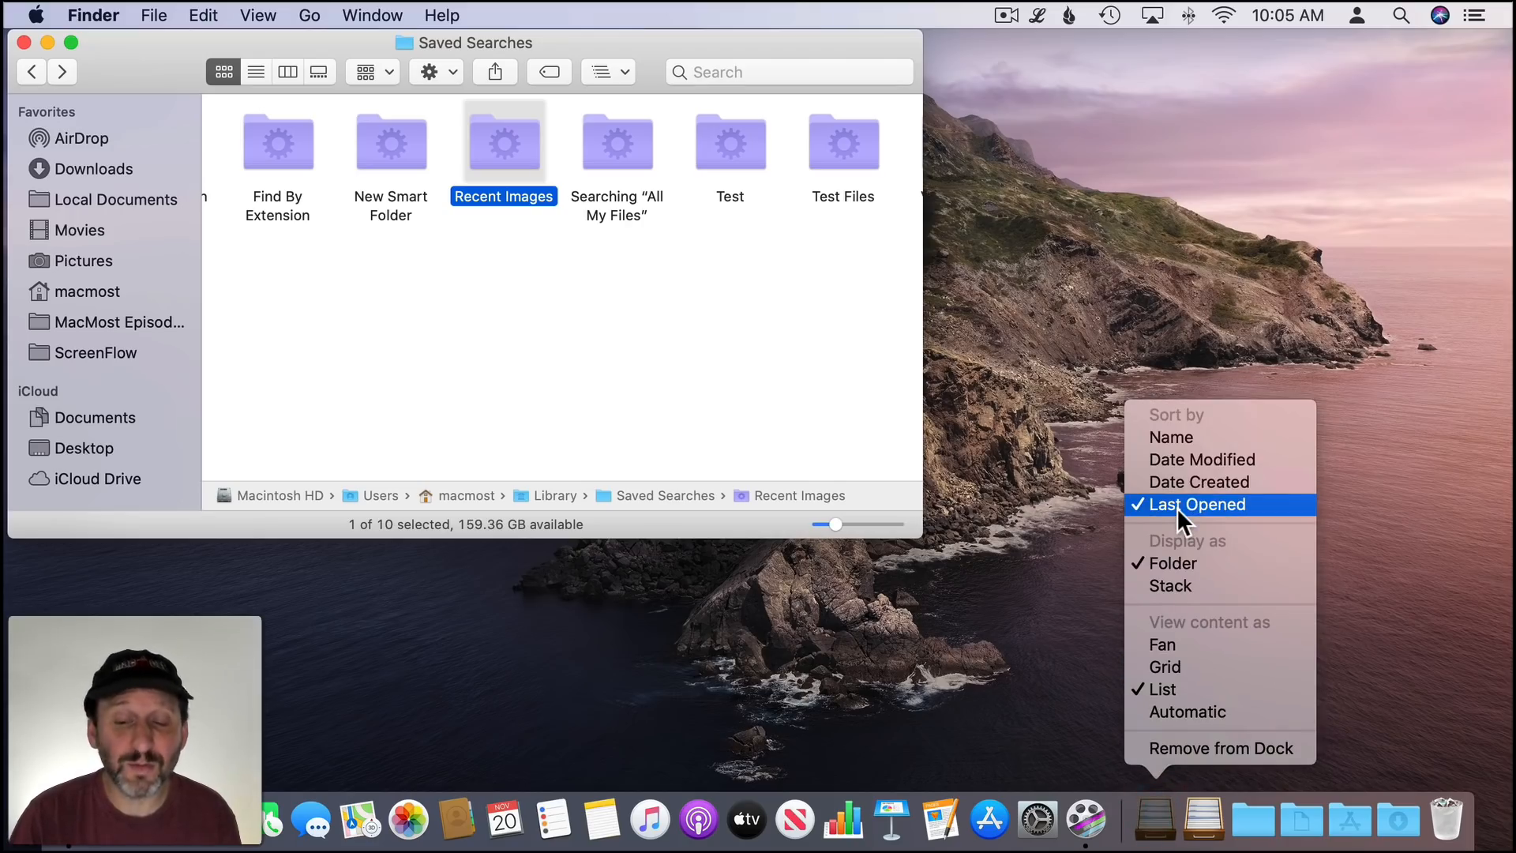
click(1178, 438)
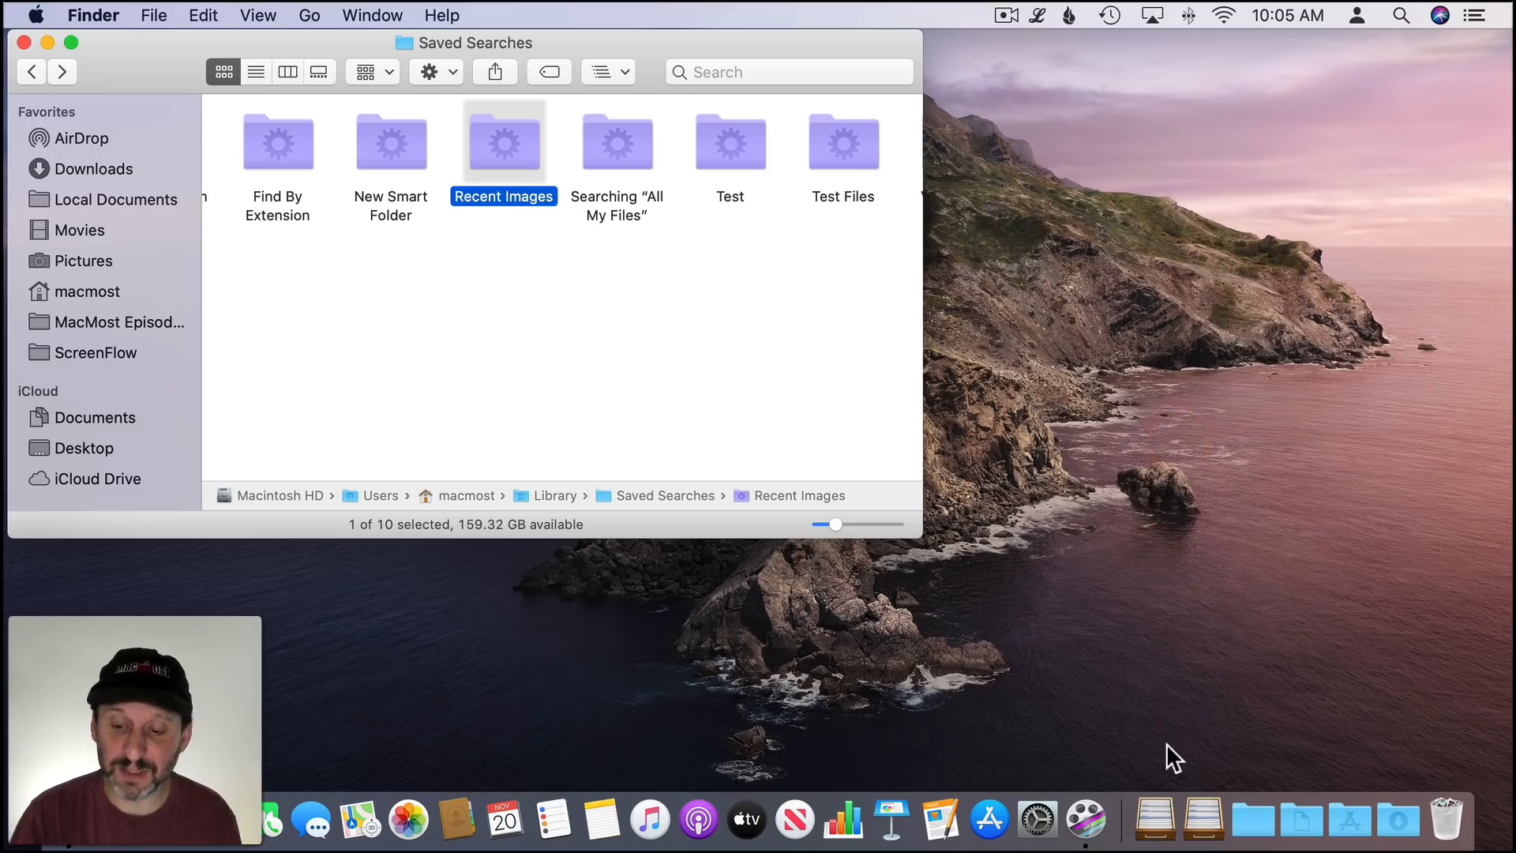
- Open the Recent Images list from the Dock, look through its files, and close it
click(1157, 821)
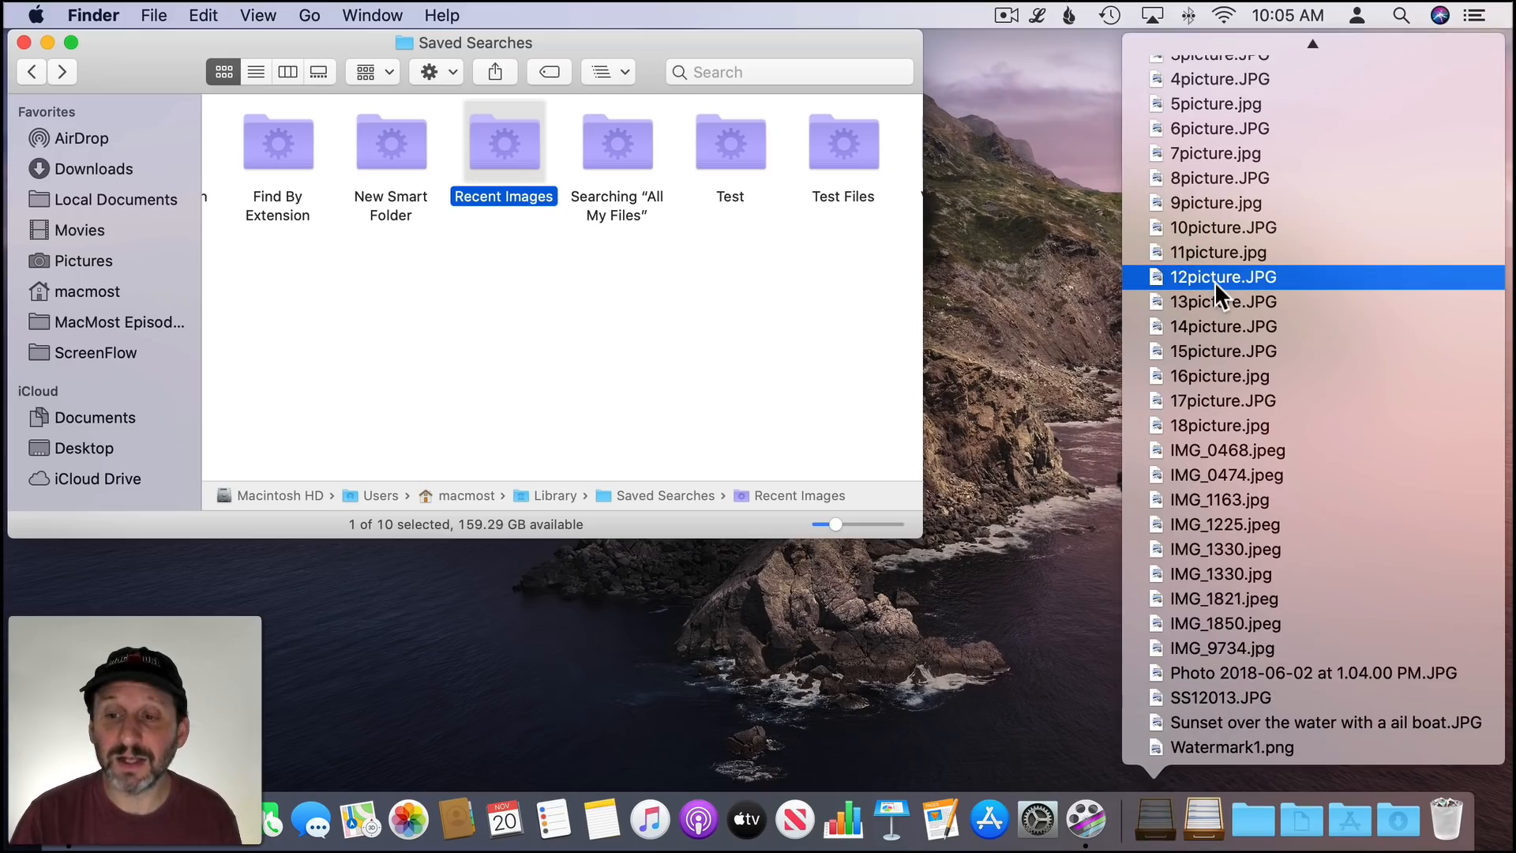
scroll(1214, 281, up, 2)
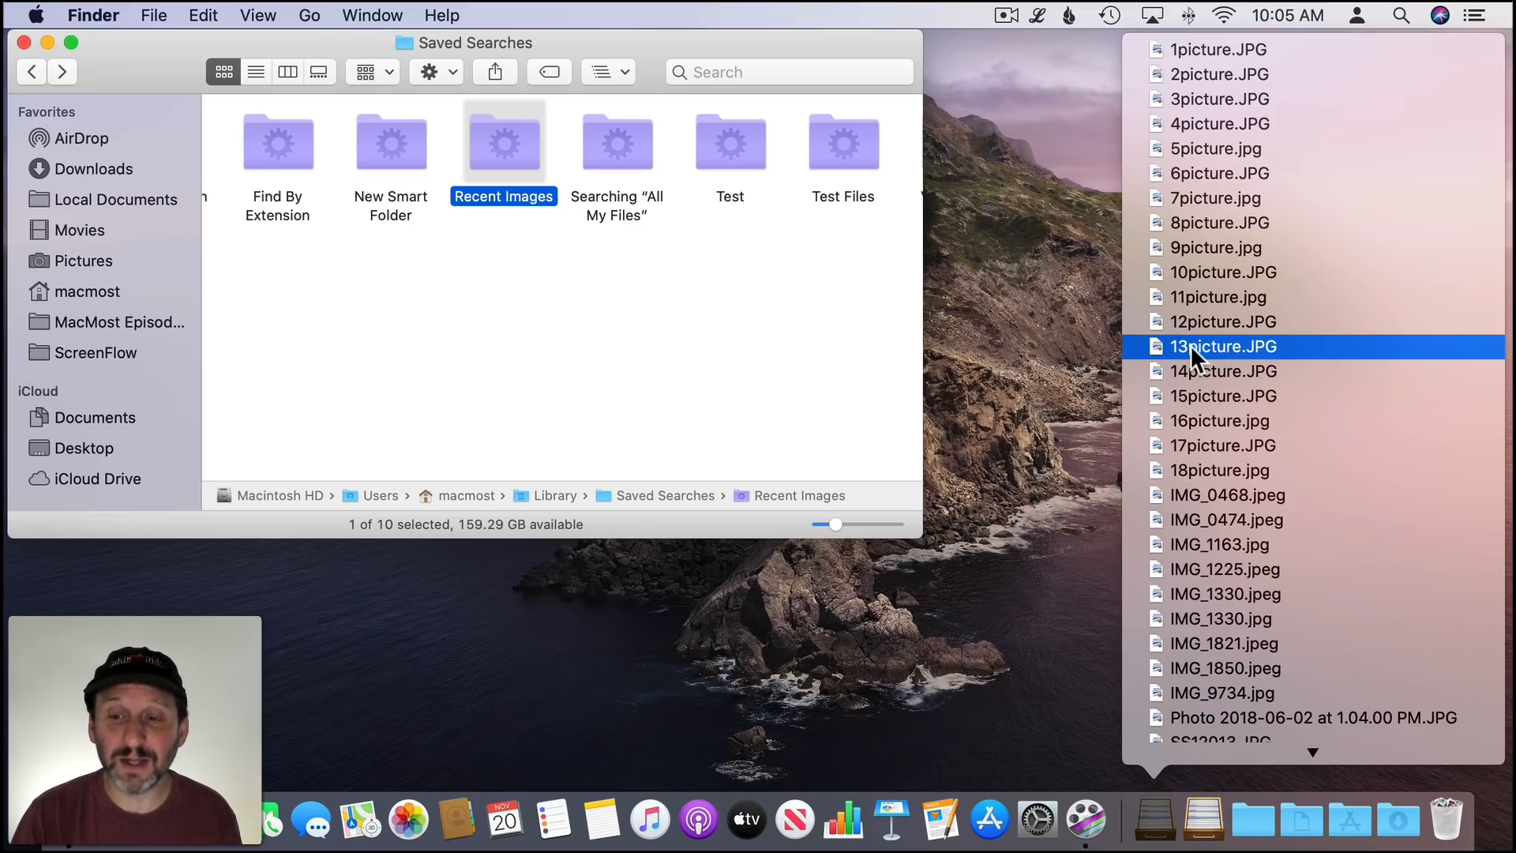
click(1154, 825)
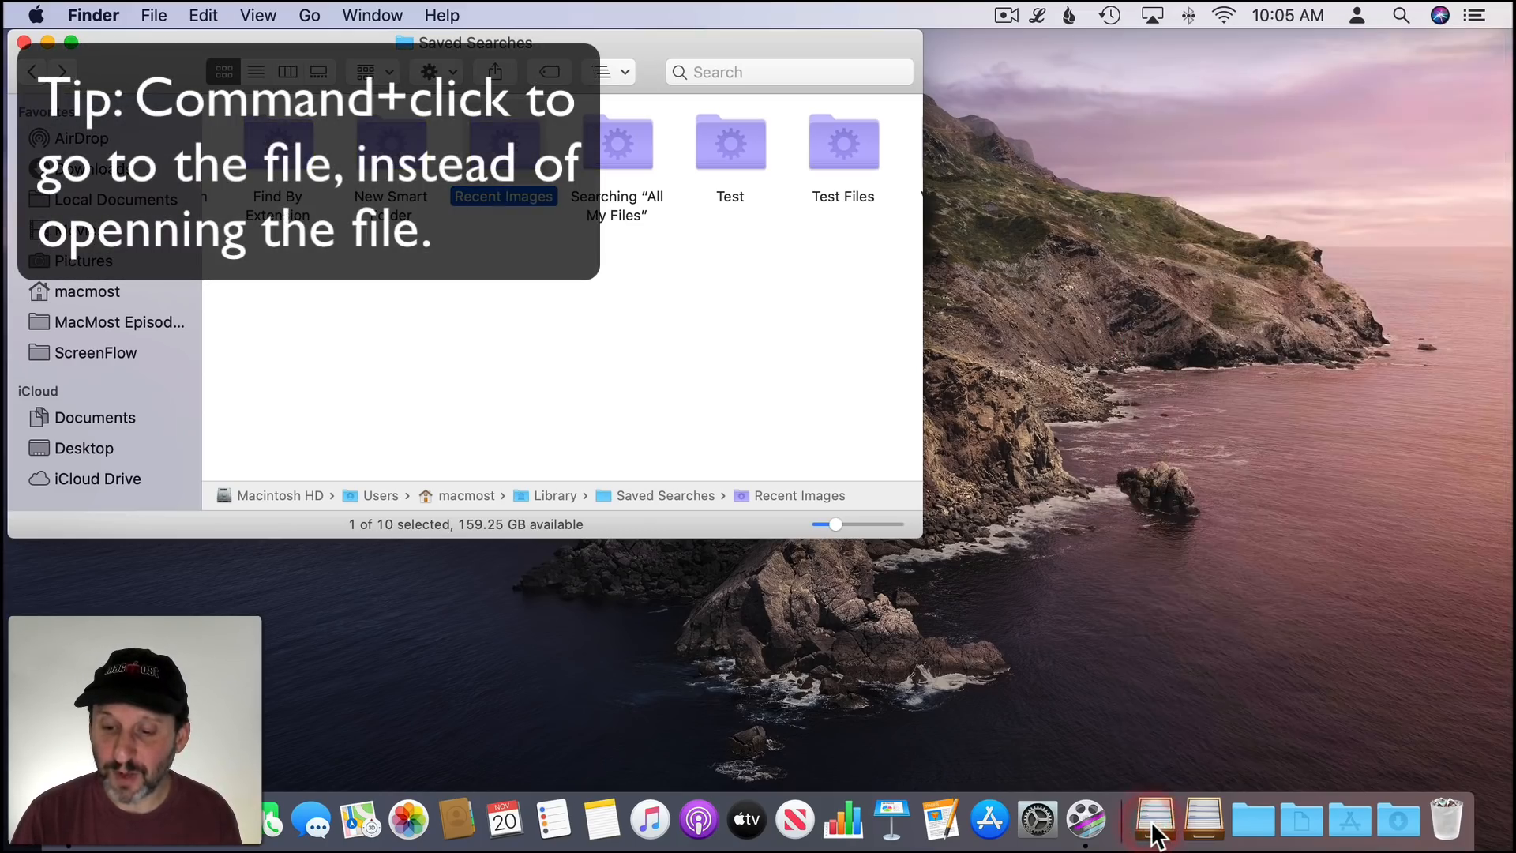
- Change the Recent Images Dock item to view content as a grid, and browse its image thumbnails
right_click(1154, 833)
click(1160, 666)
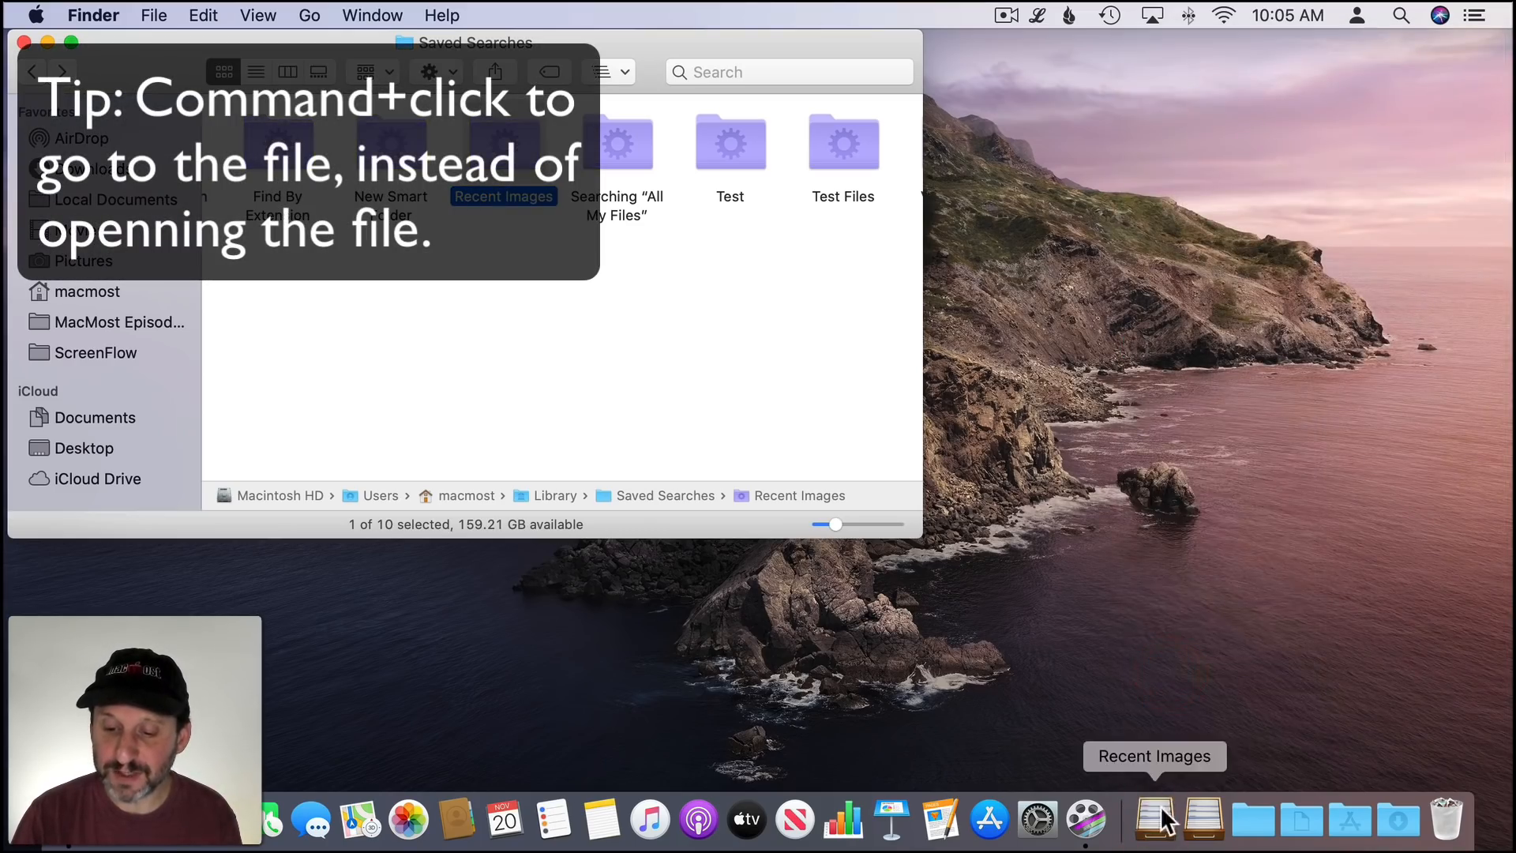
click(1165, 822)
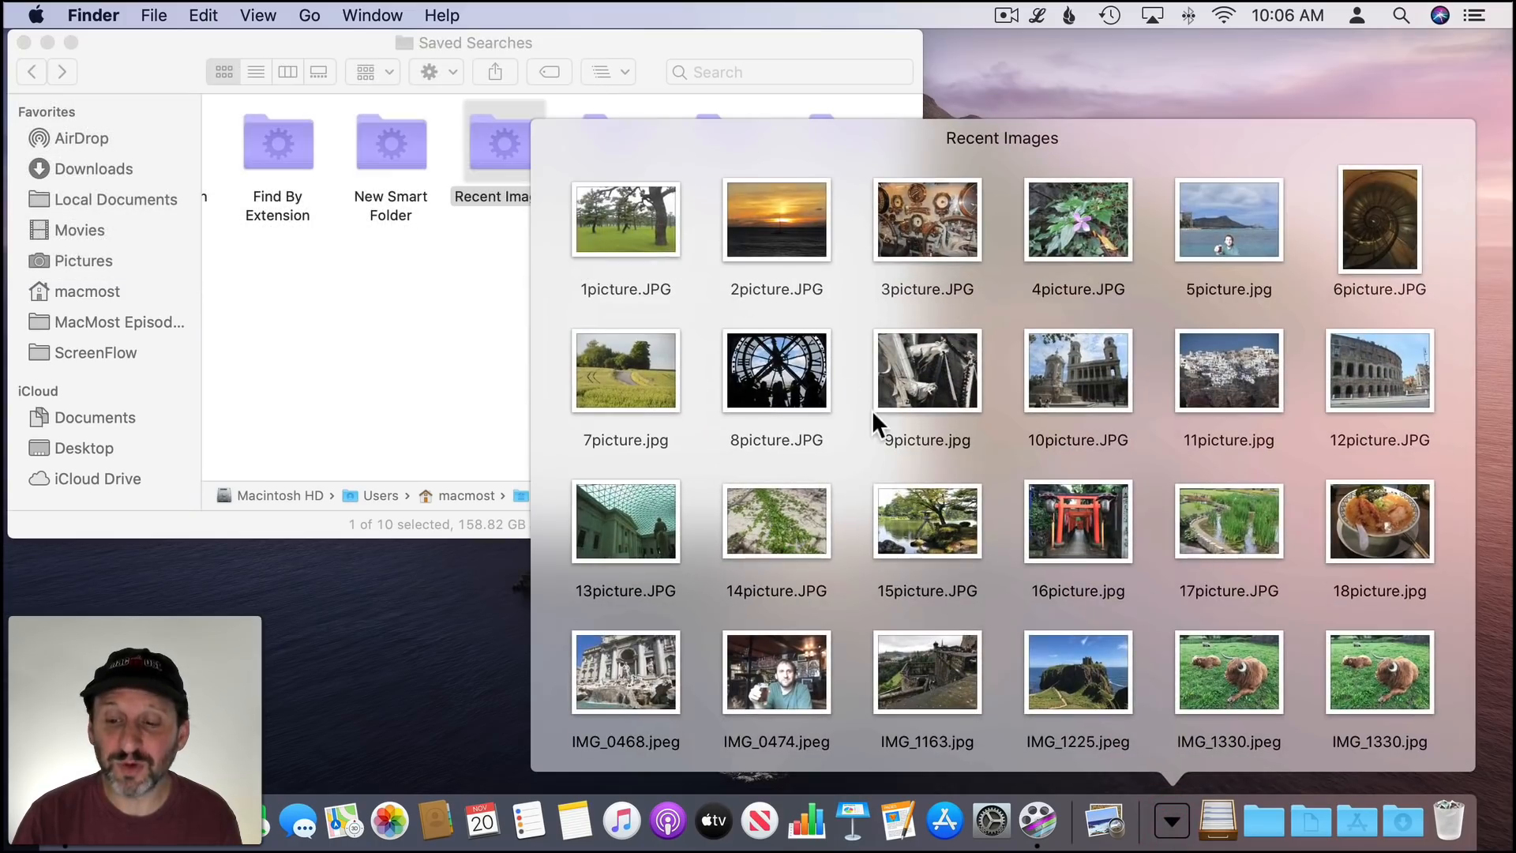
scroll(872, 410, down, 5)
scroll(871, 410, up, 4)
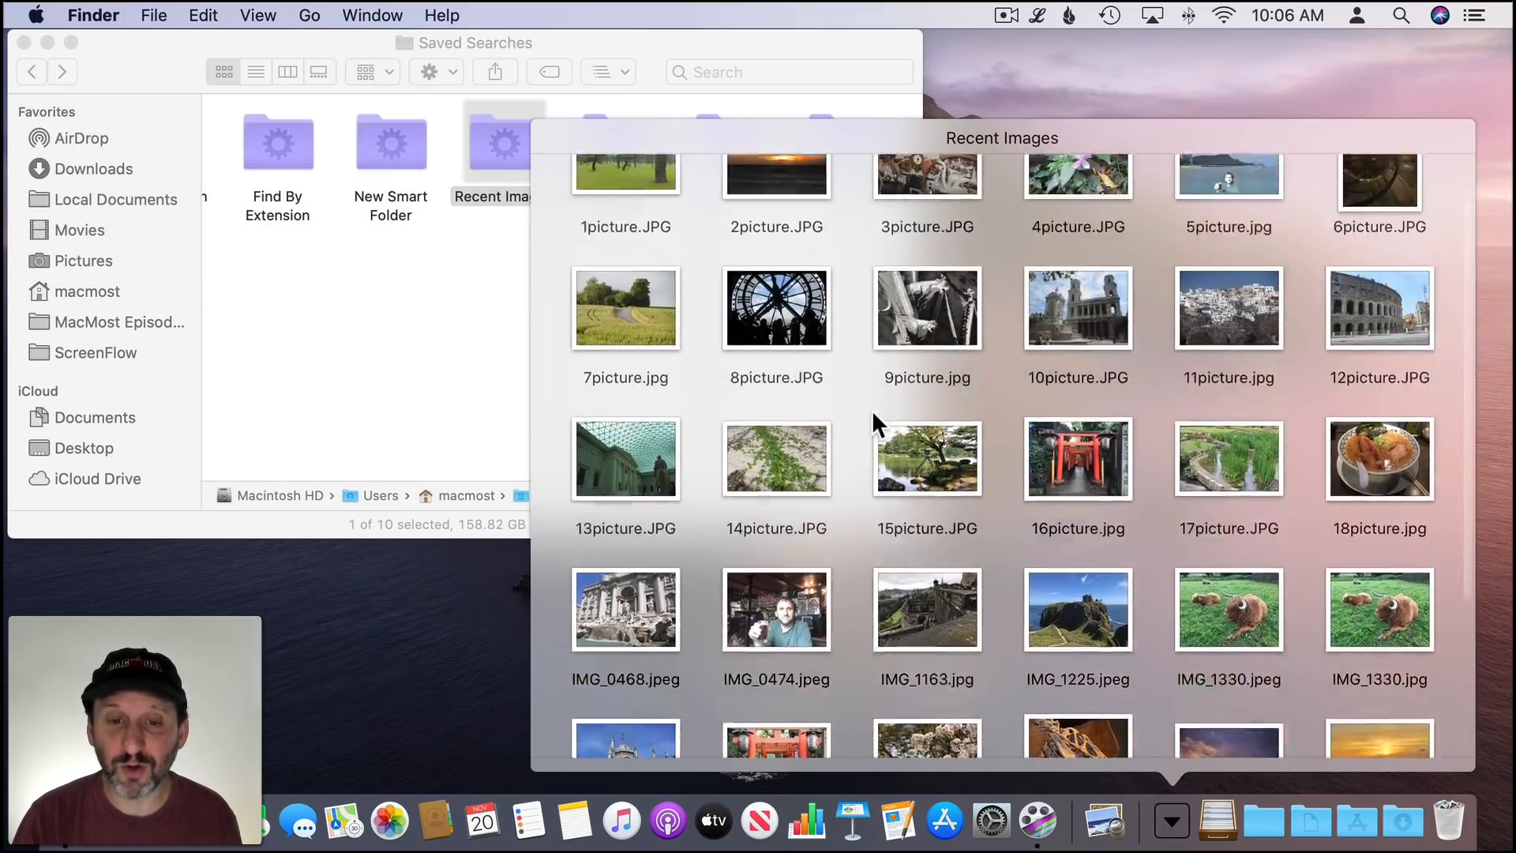
scroll(871, 410, up, 1)
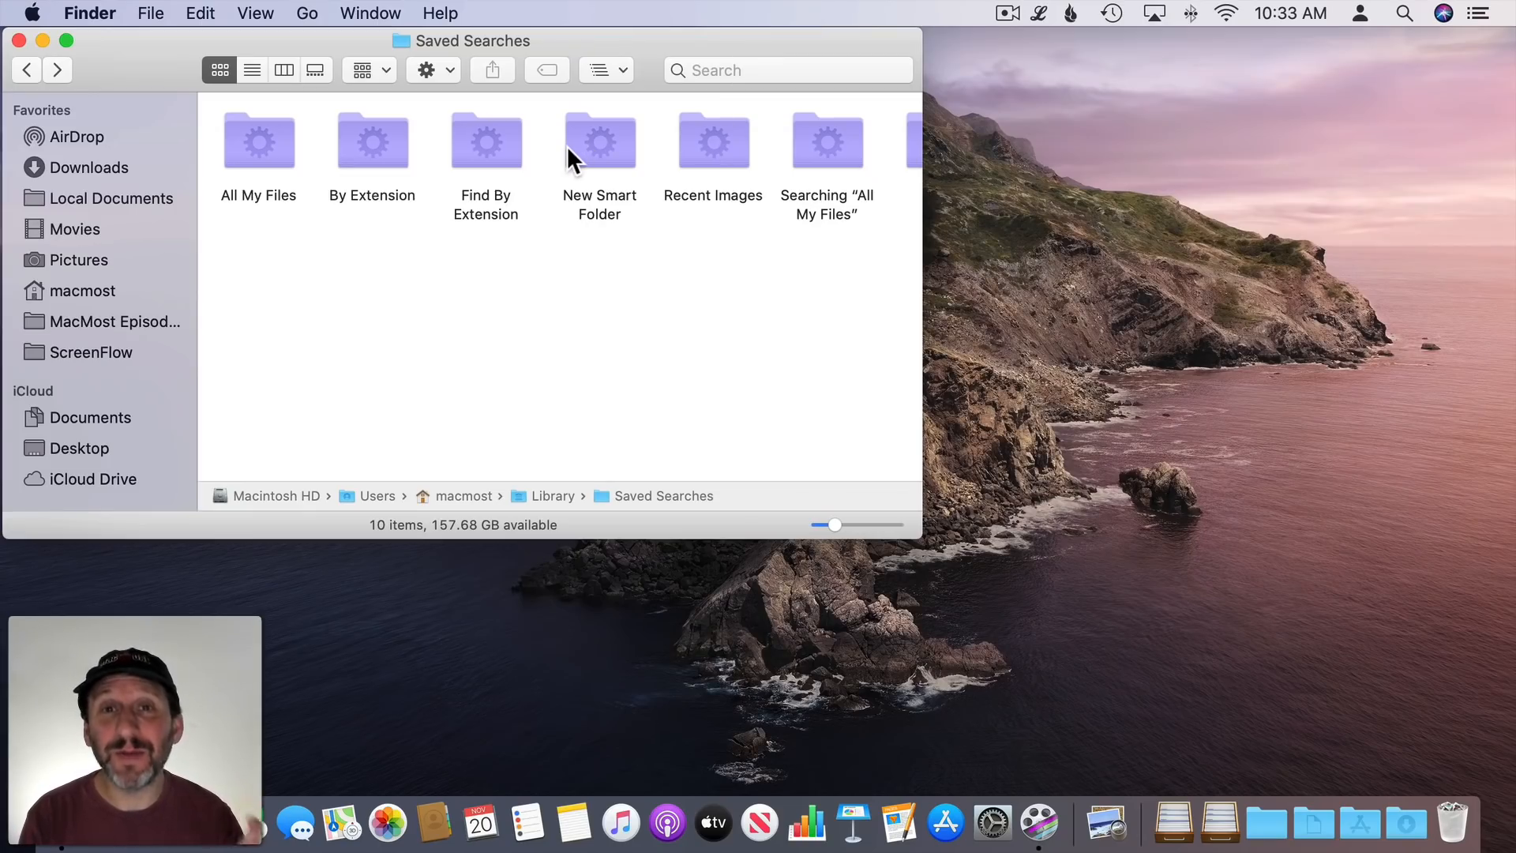
- Start a new smart folder searching Documents from a new Finder window, with the rule Kind is Other set to Numbers
click(150, 13)
click(165, 35)
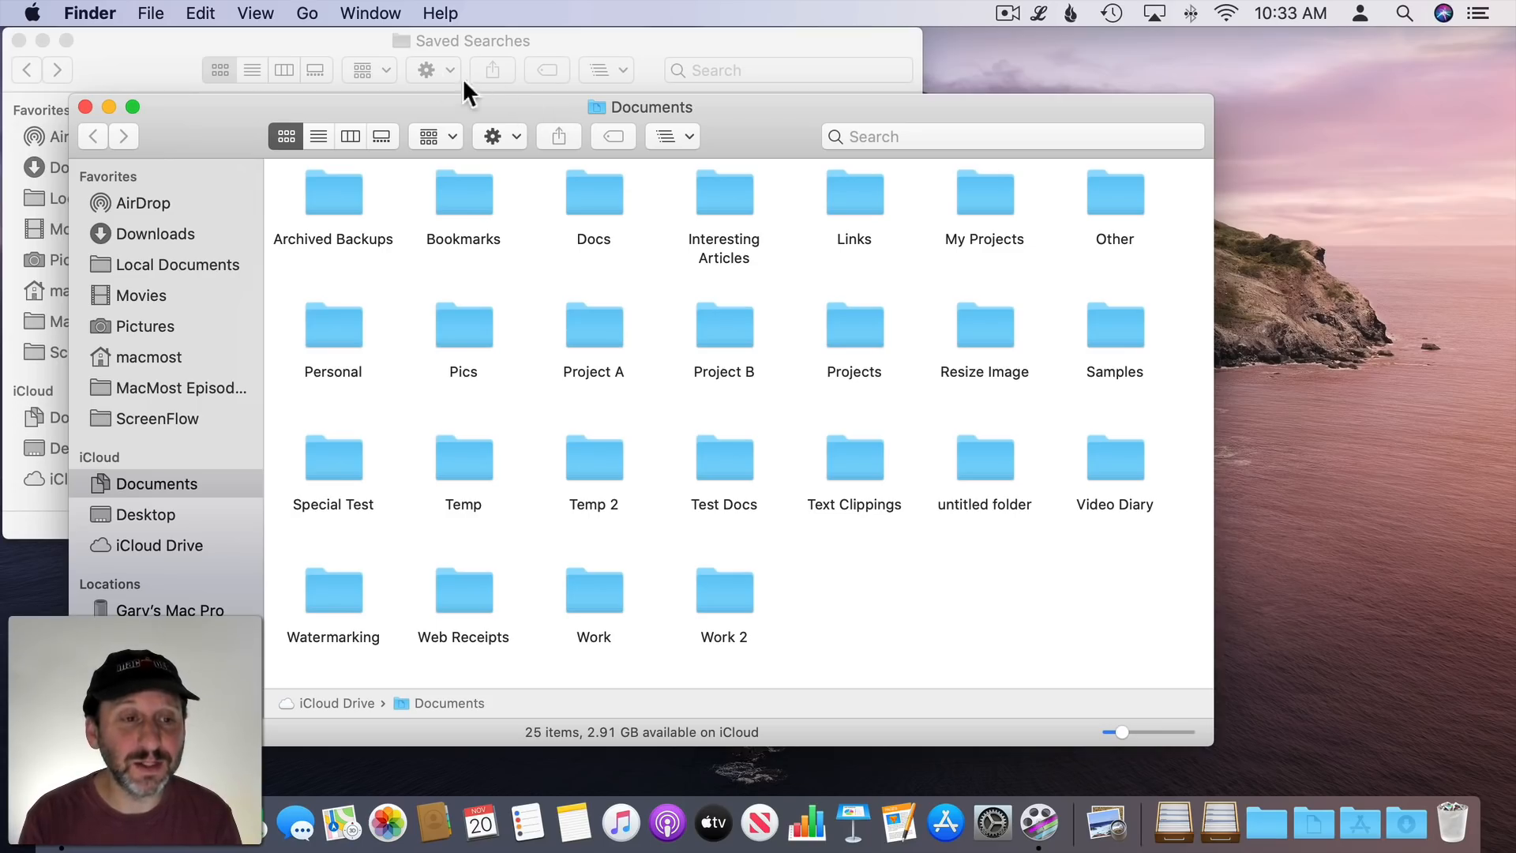
click(158, 13)
click(182, 114)
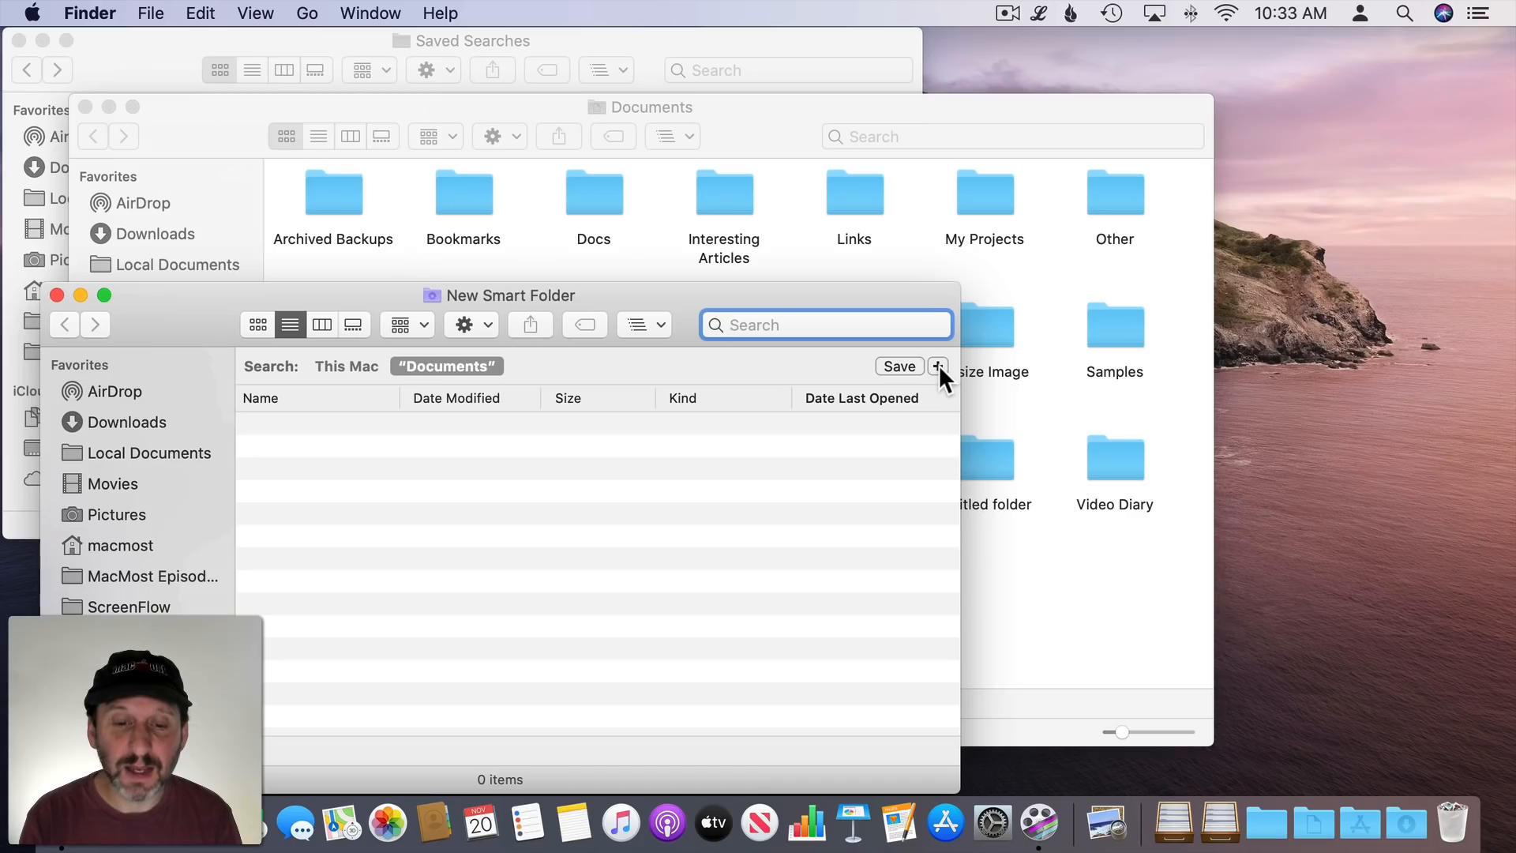
click(939, 364)
click(294, 401)
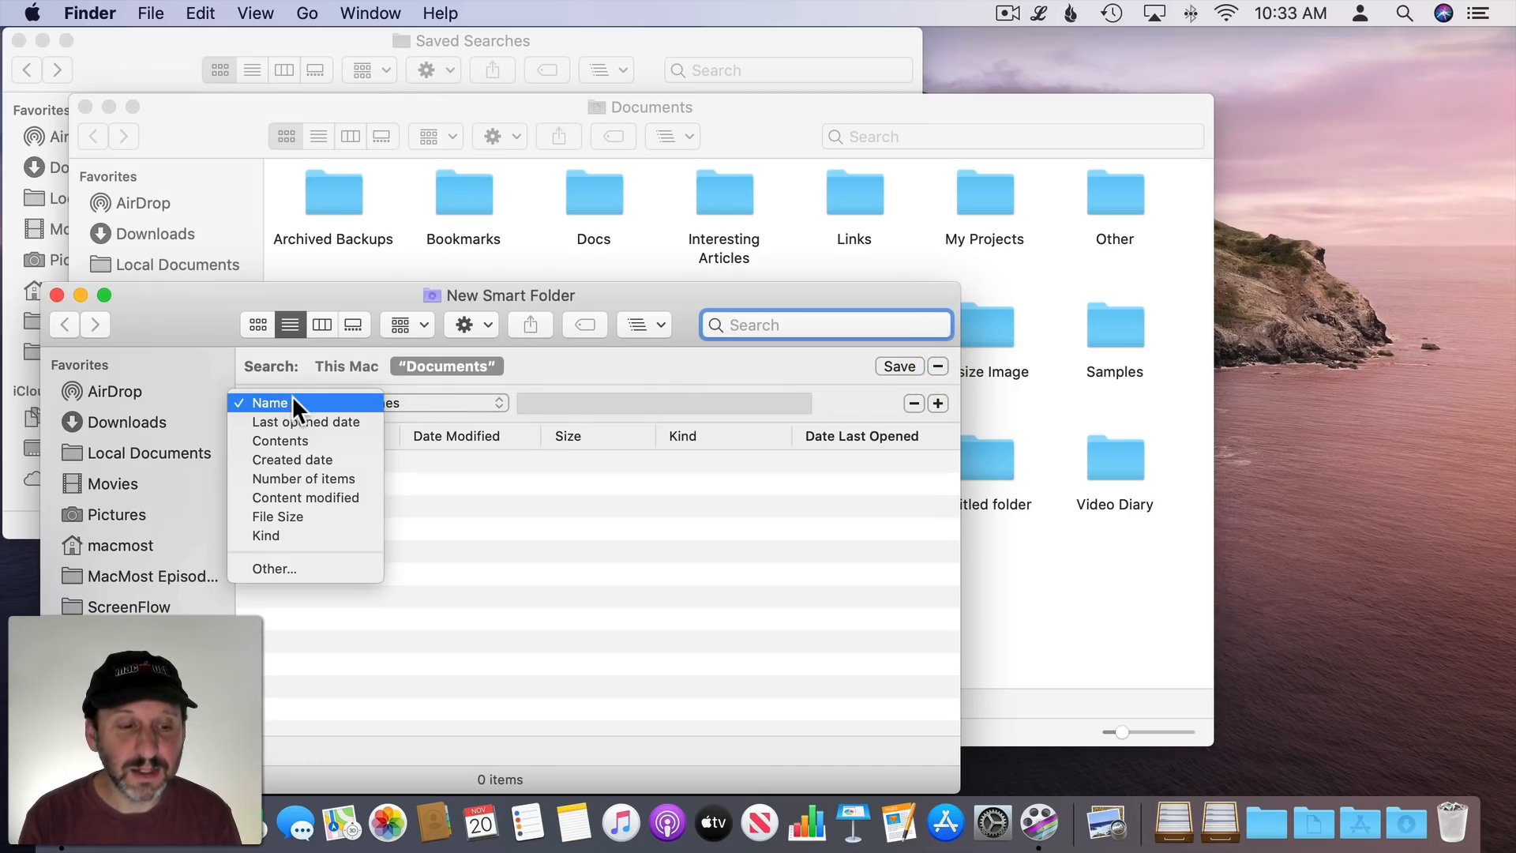
click(287, 531)
click(449, 404)
click(423, 630)
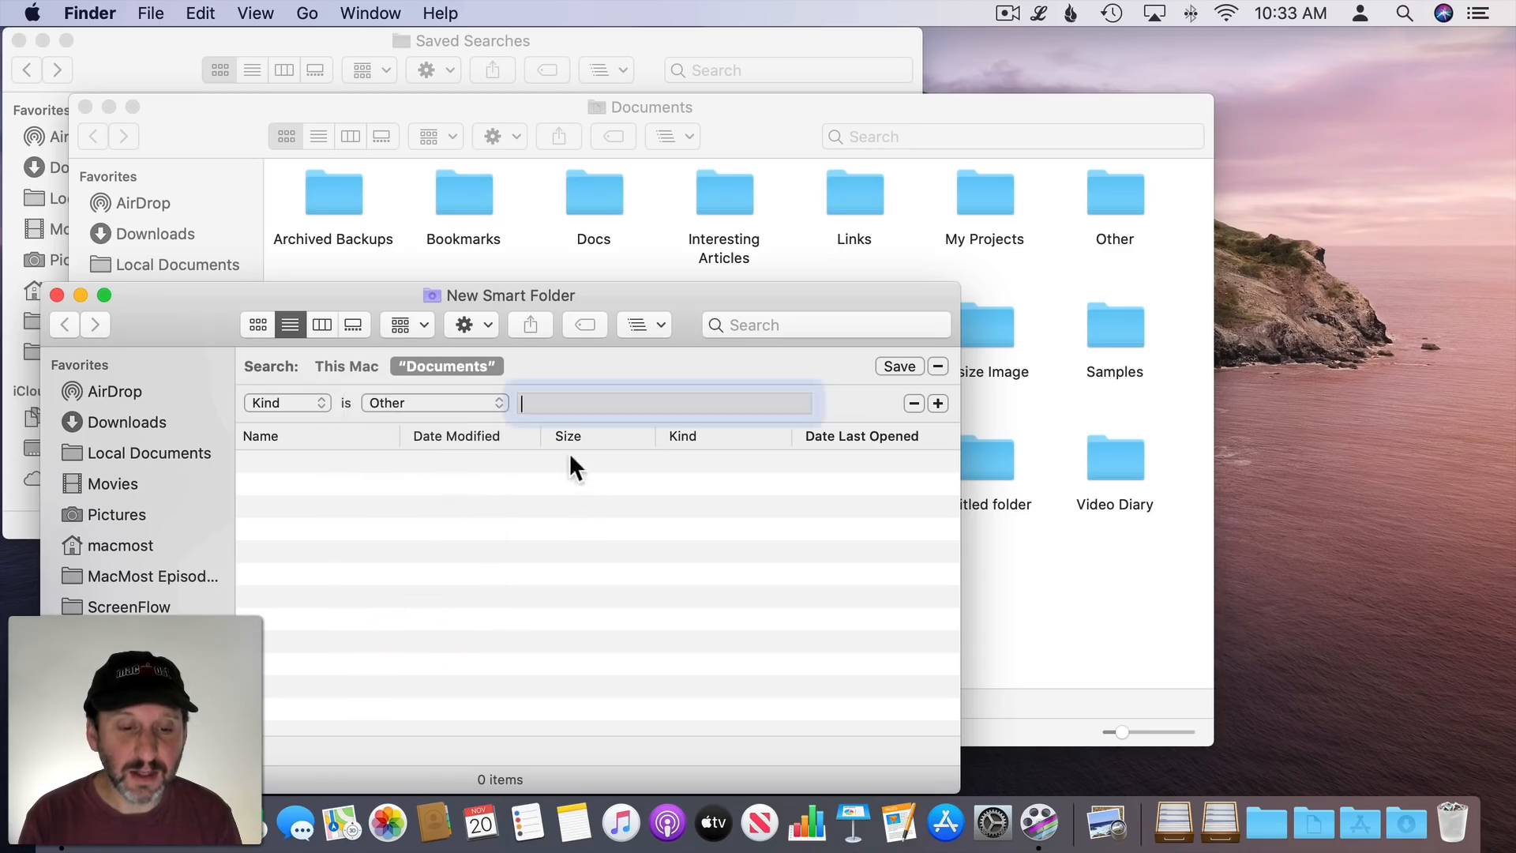
text(Numbers)
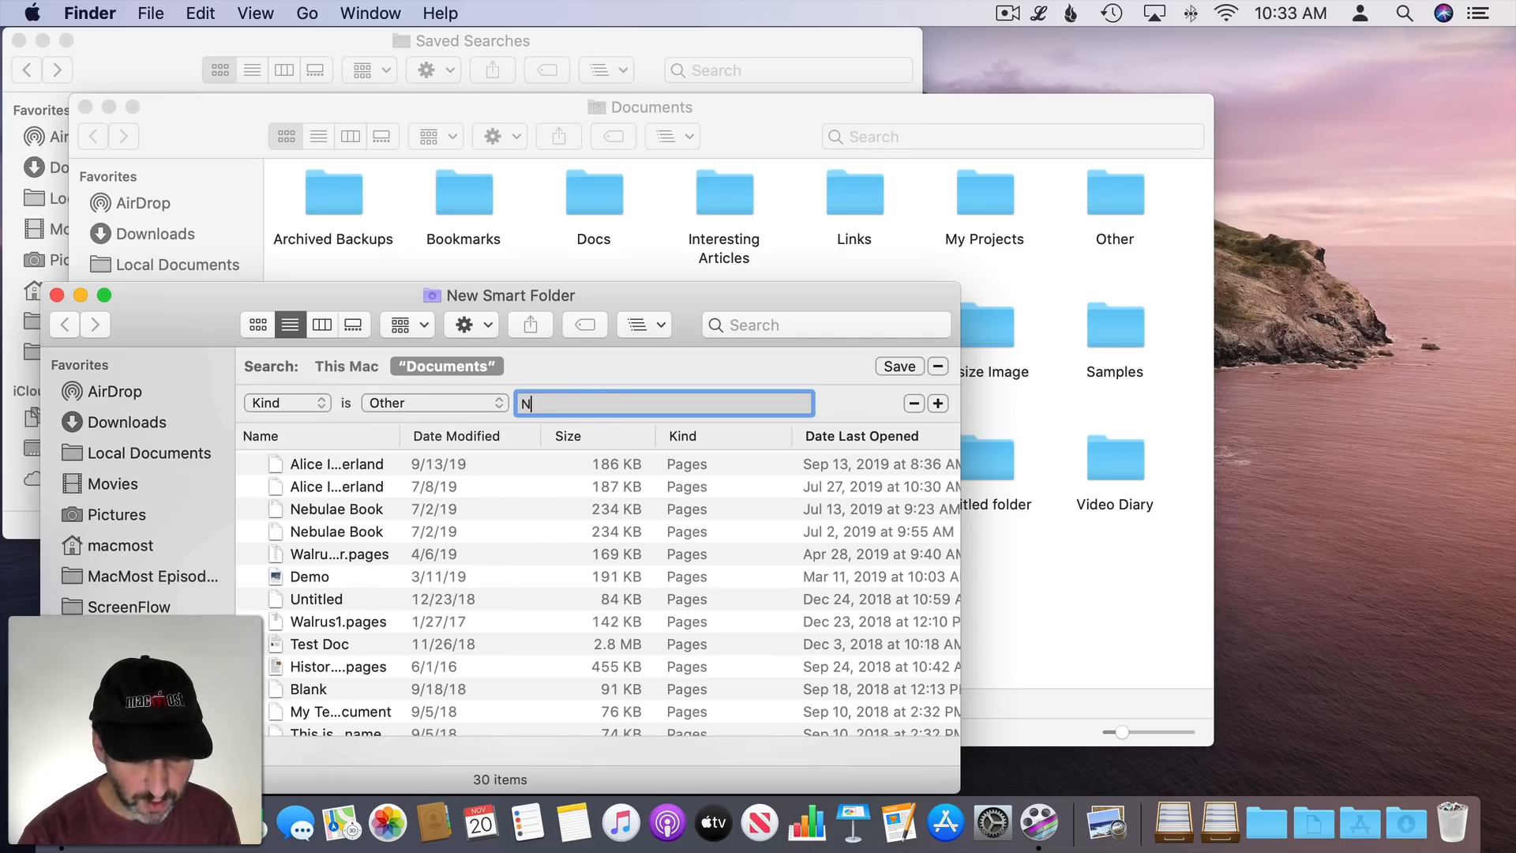
- Save the smart folder as All Numbers Documents in Saved Searches
click(900, 367)
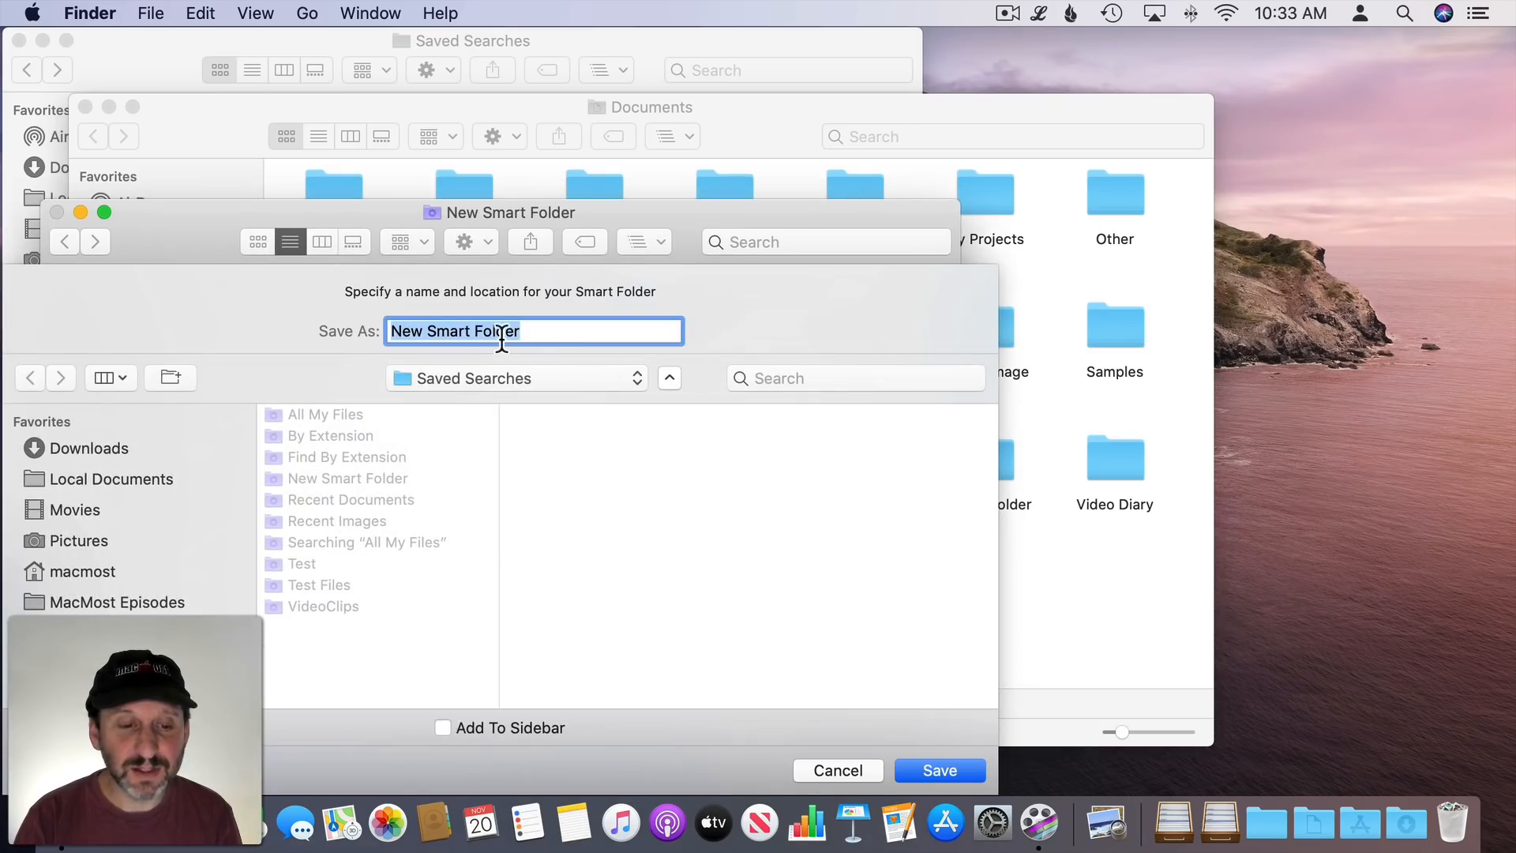
text(All N)
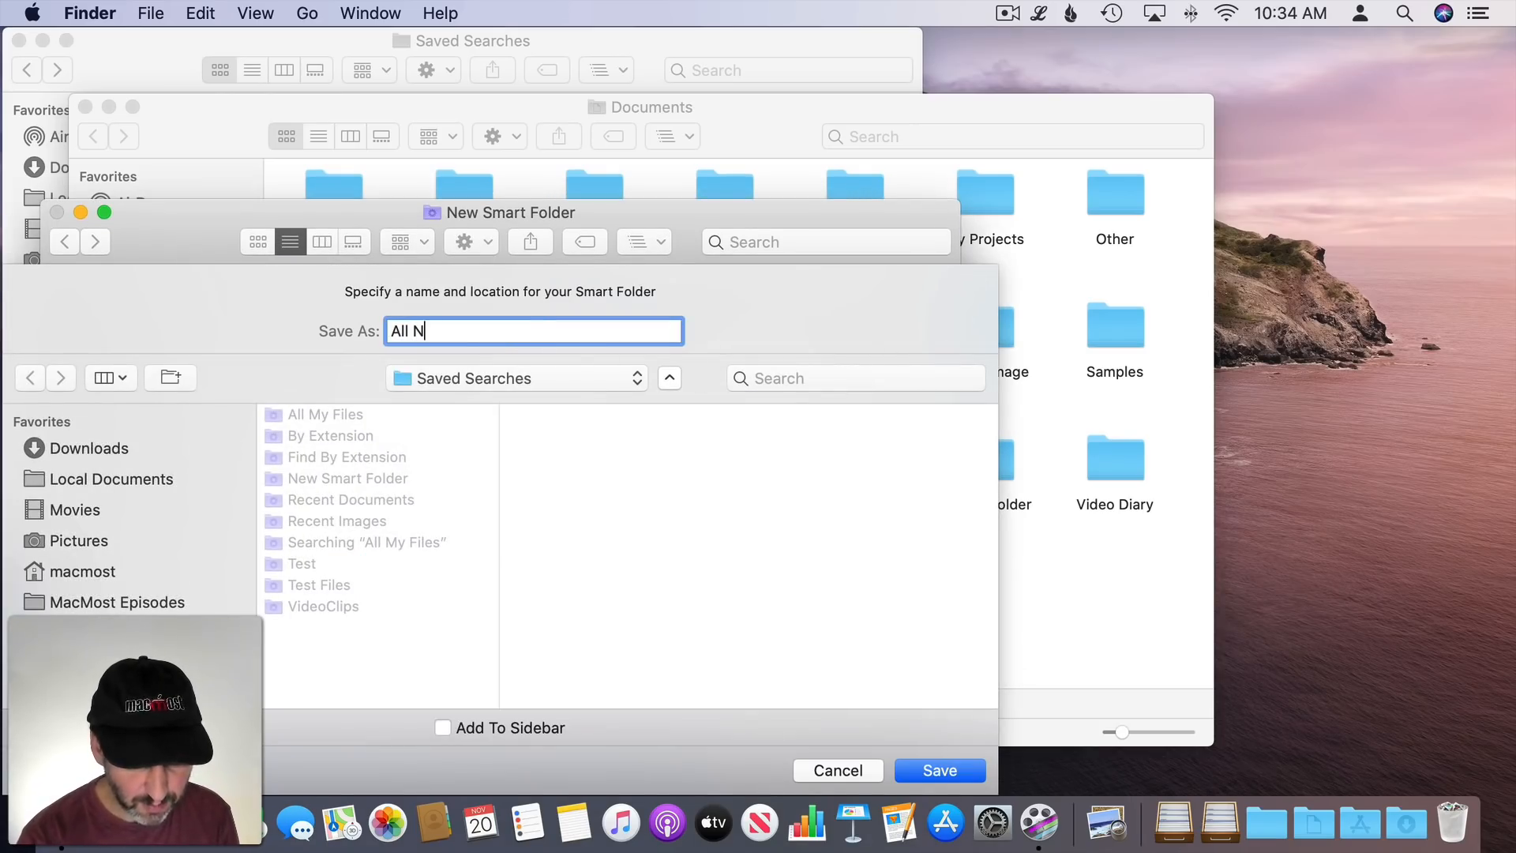
text(umbers Documents)
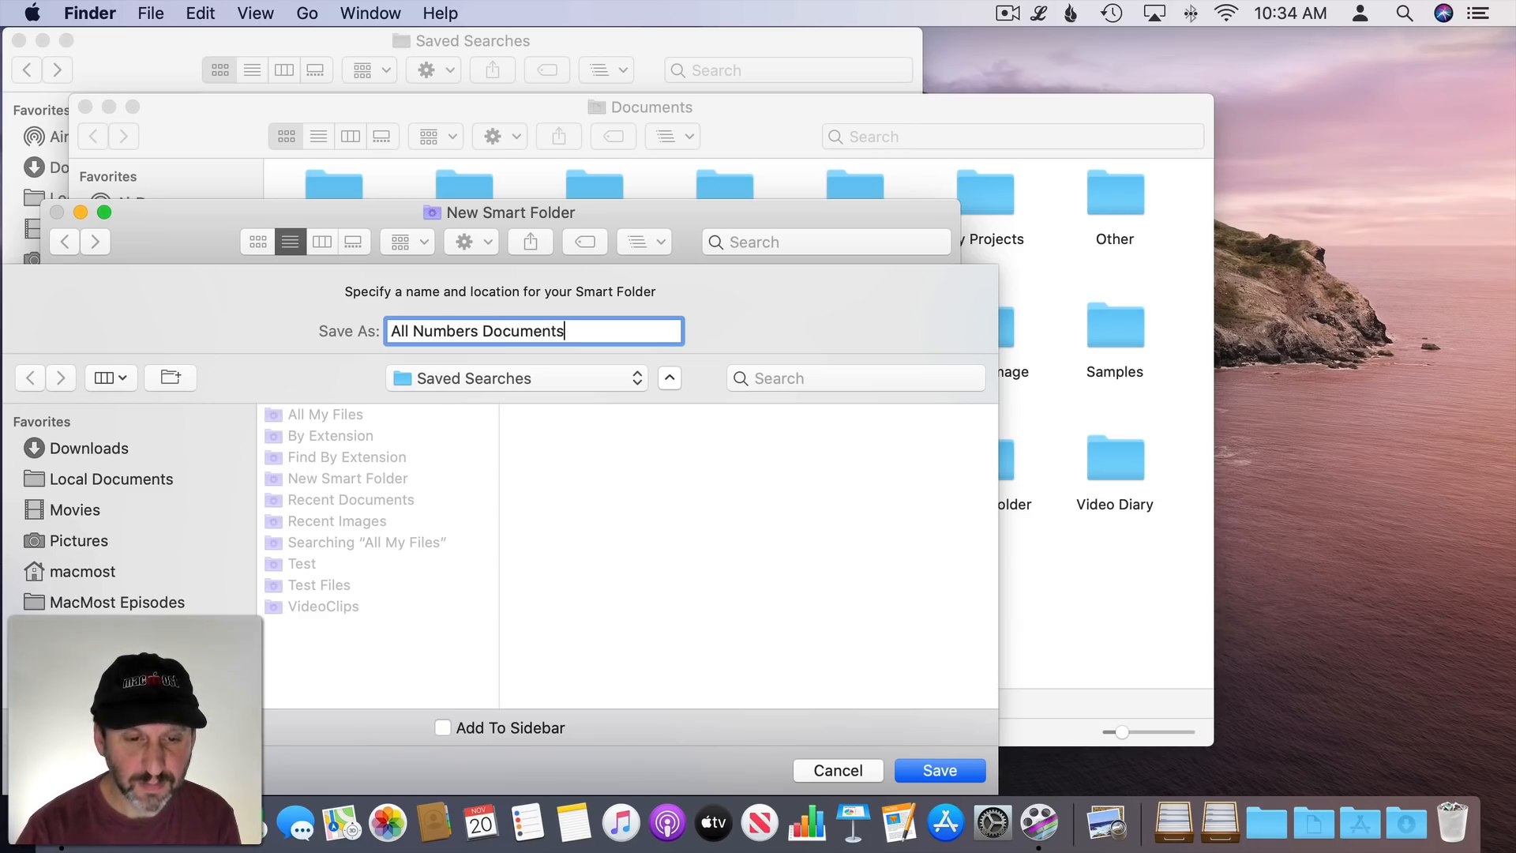
key(Return)
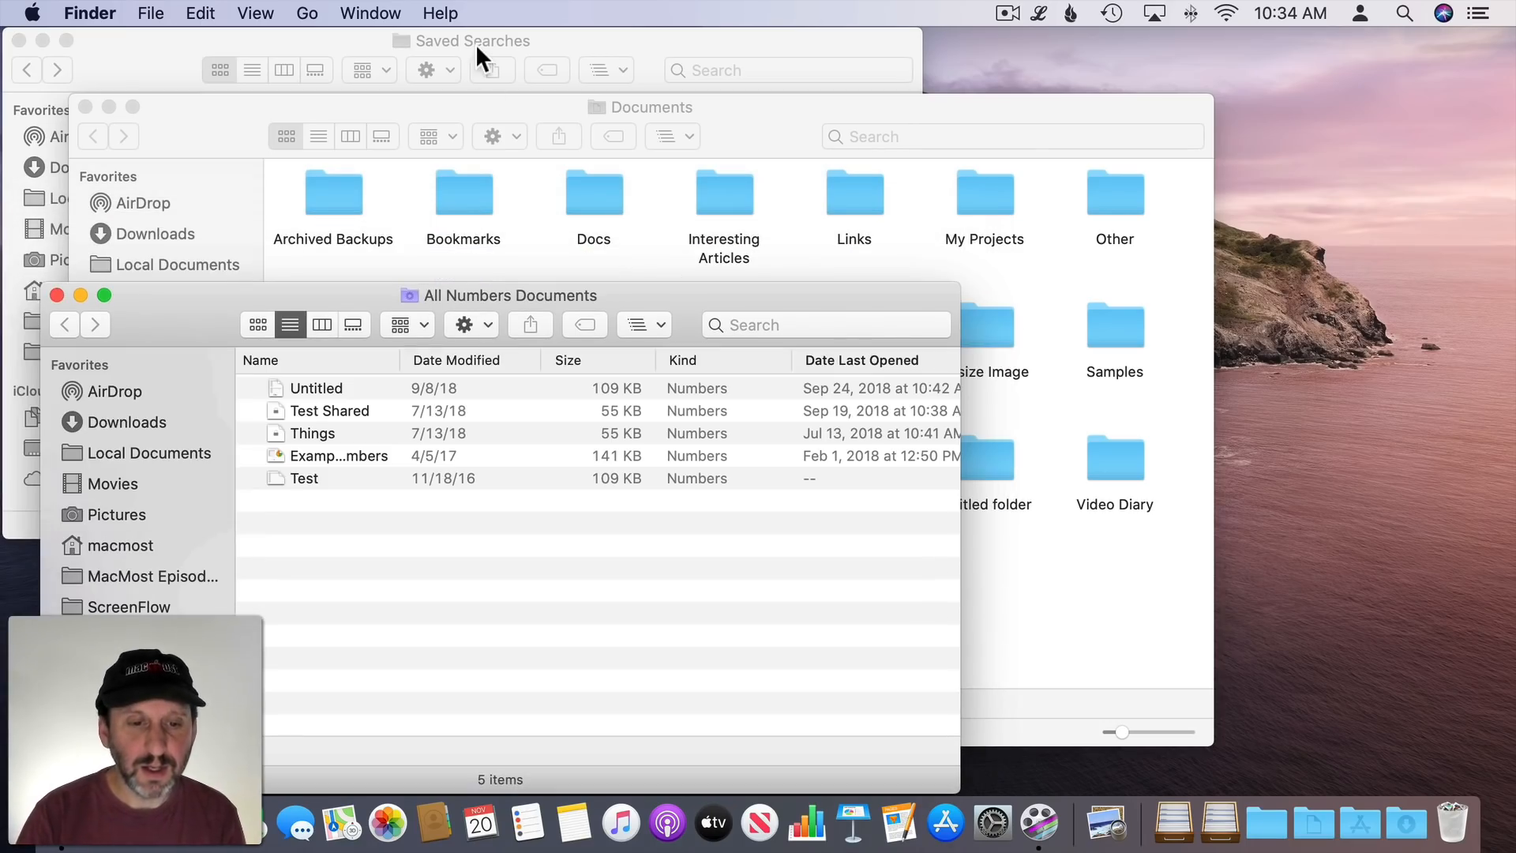
- Close the two extra Finder windows and add All Numbers Documents from Saved Searches to the Dock before Recent Images
click(57, 294)
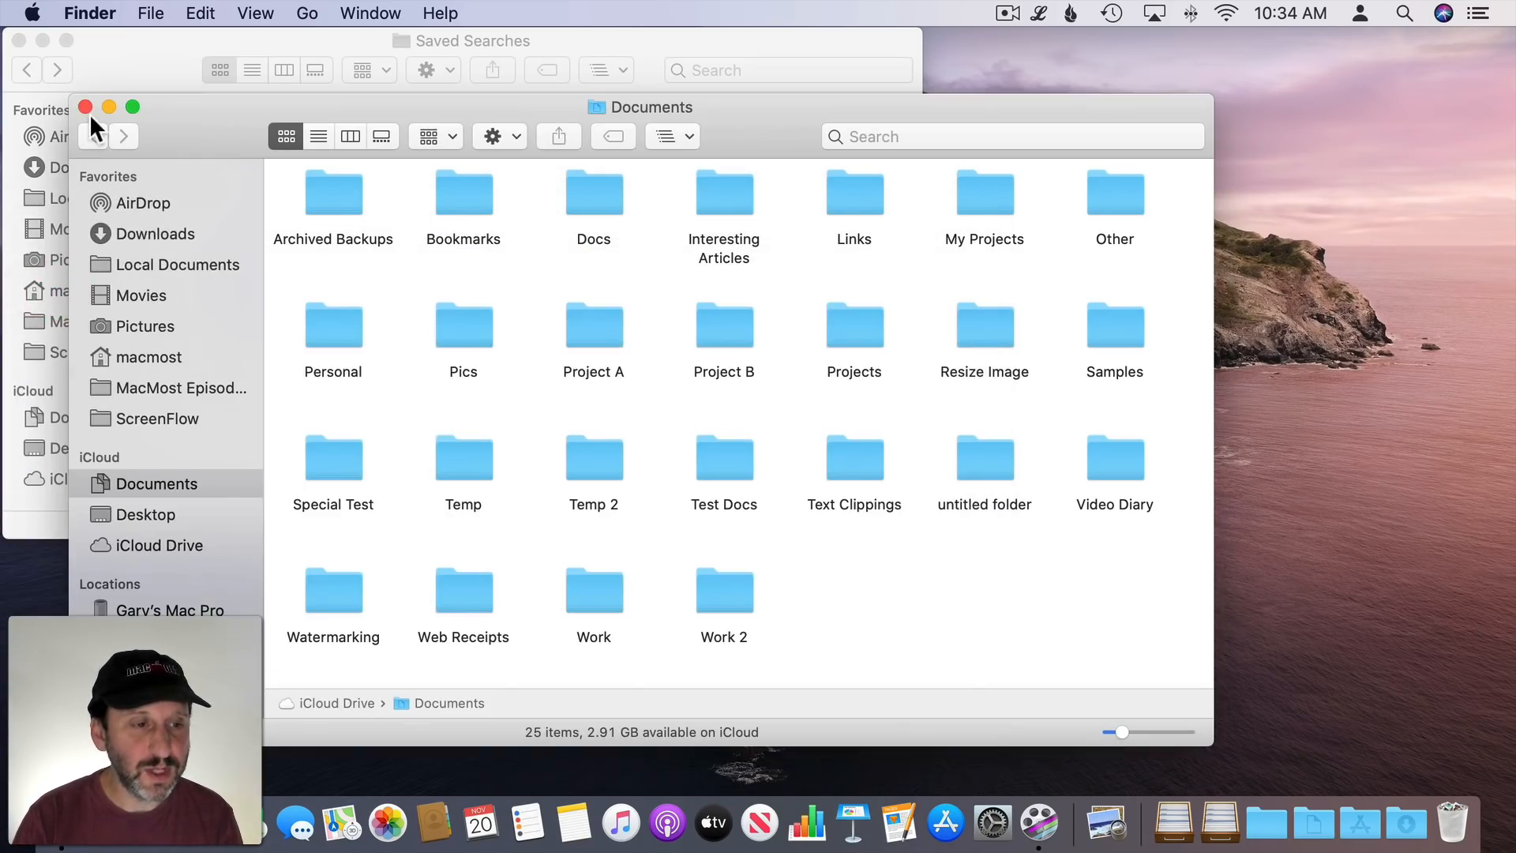
click(85, 107)
click(267, 273)
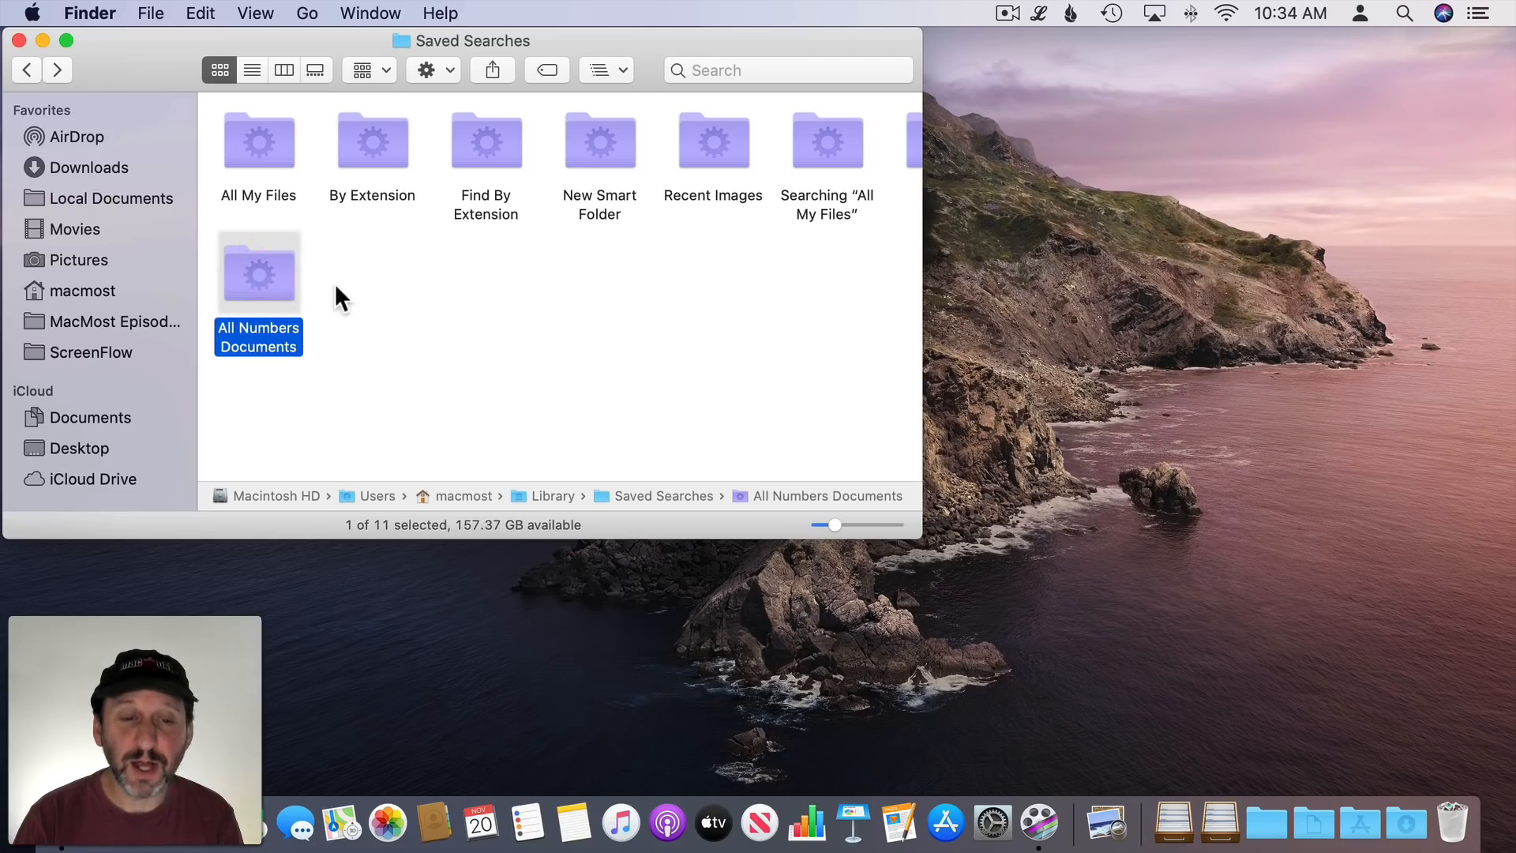
drag(254, 281, 1137, 822)
- Set the All Numbers Documents Dock item to display as a folder and view content as a list, and open it
right_click(1137, 823)
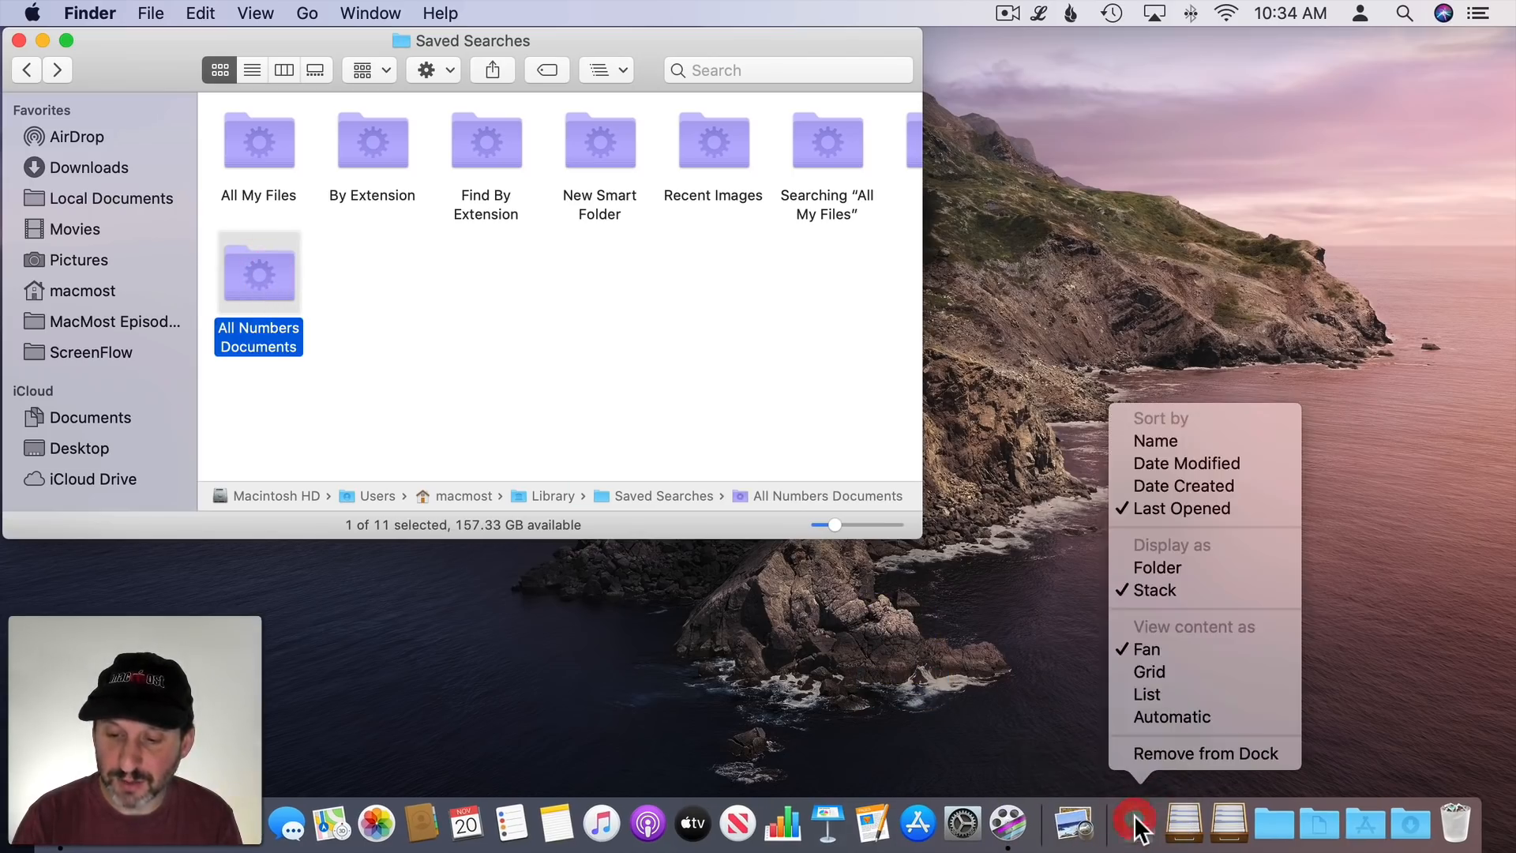
click(1158, 565)
right_click(1141, 814)
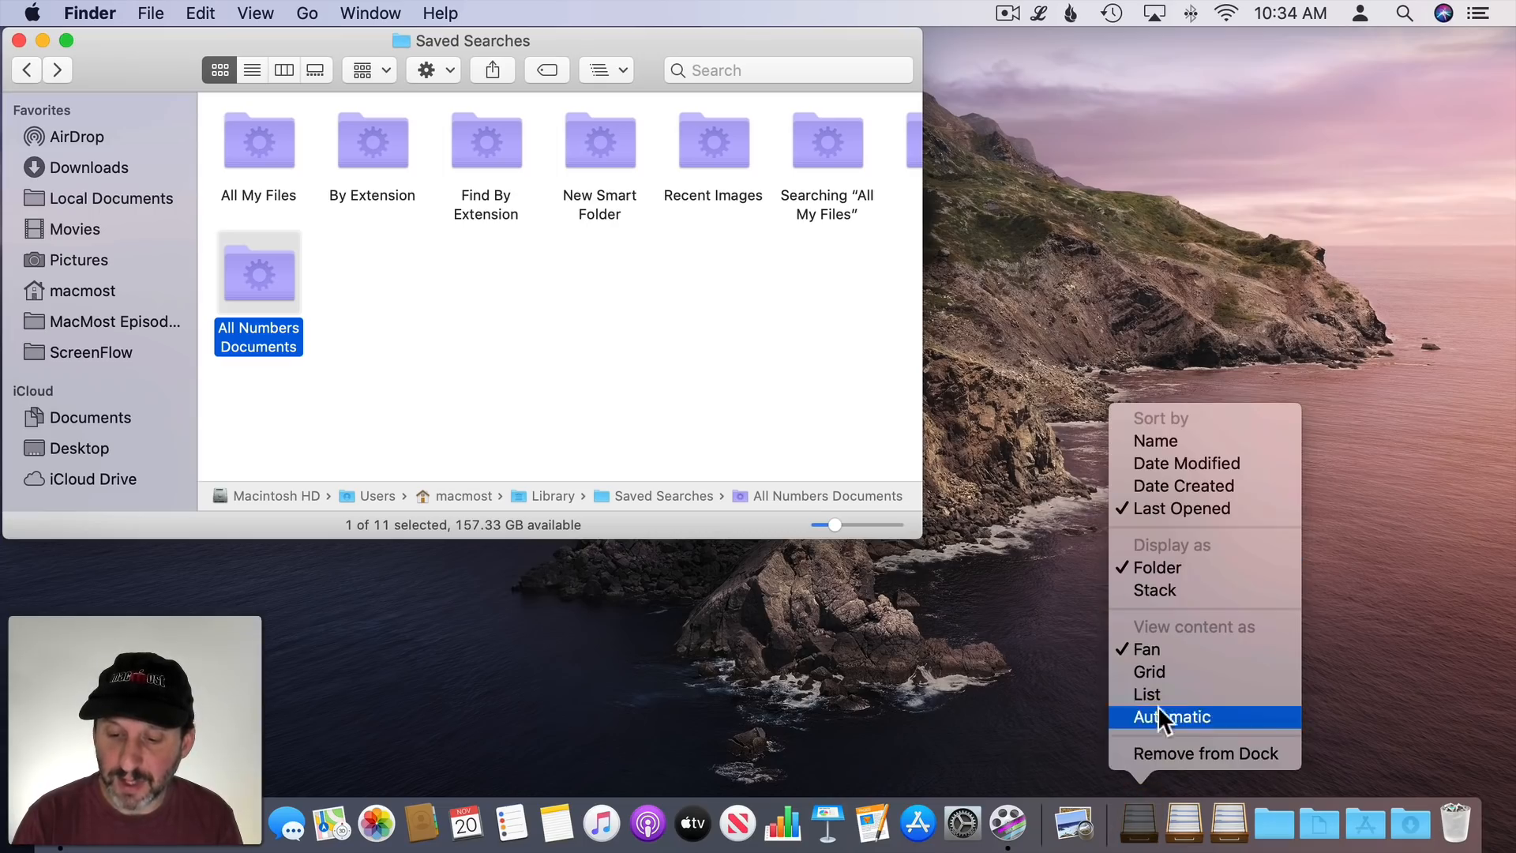
click(1154, 691)
click(1145, 841)
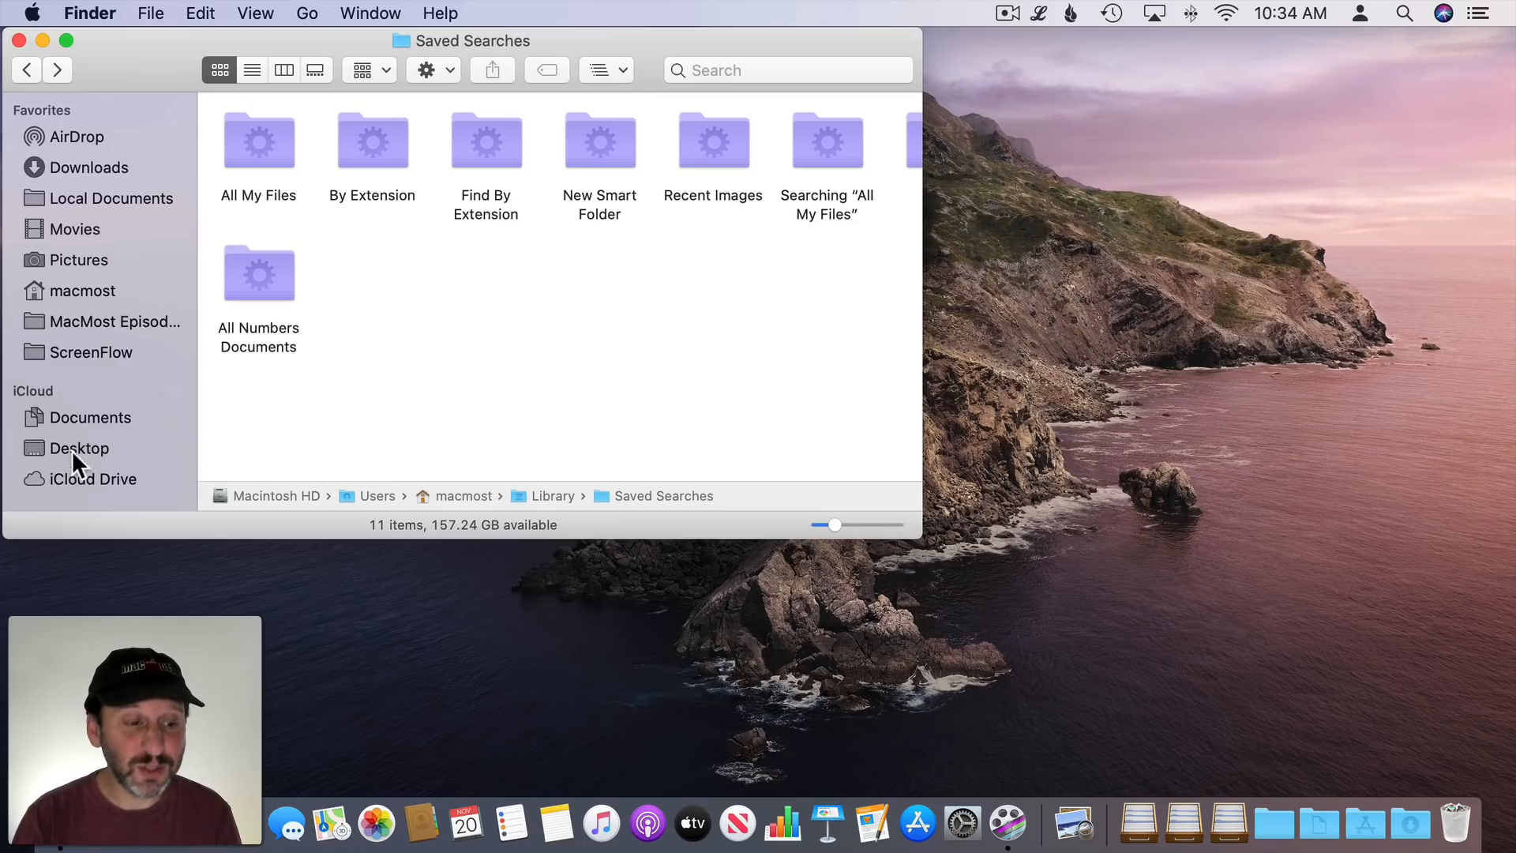
- Create a new folder named Dock Folders in the iCloud Documents folder
click(74, 415)
scroll(523, 384, down, 4)
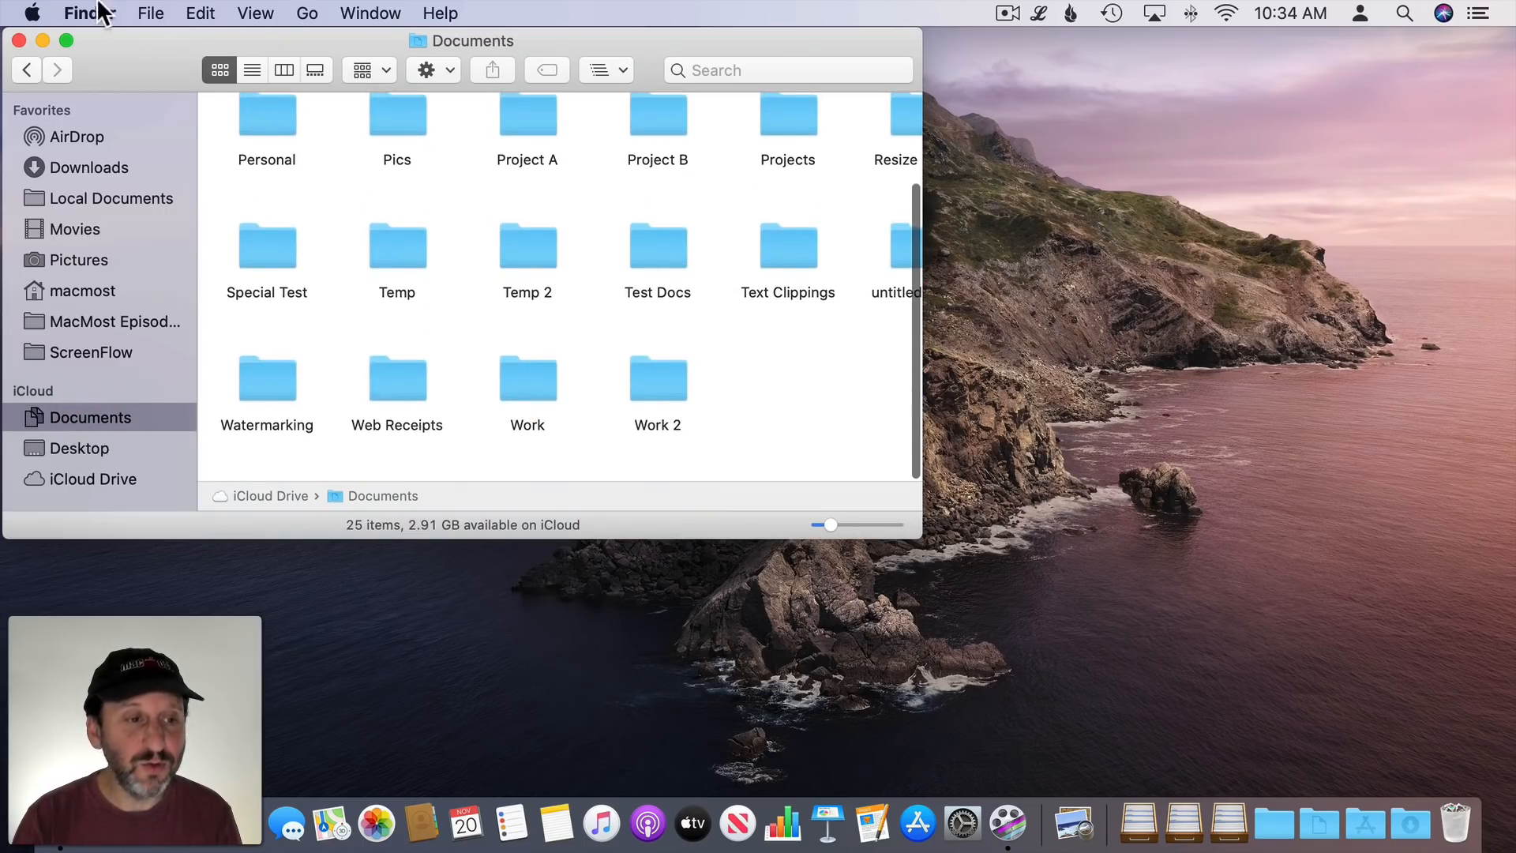
click(151, 13)
click(164, 64)
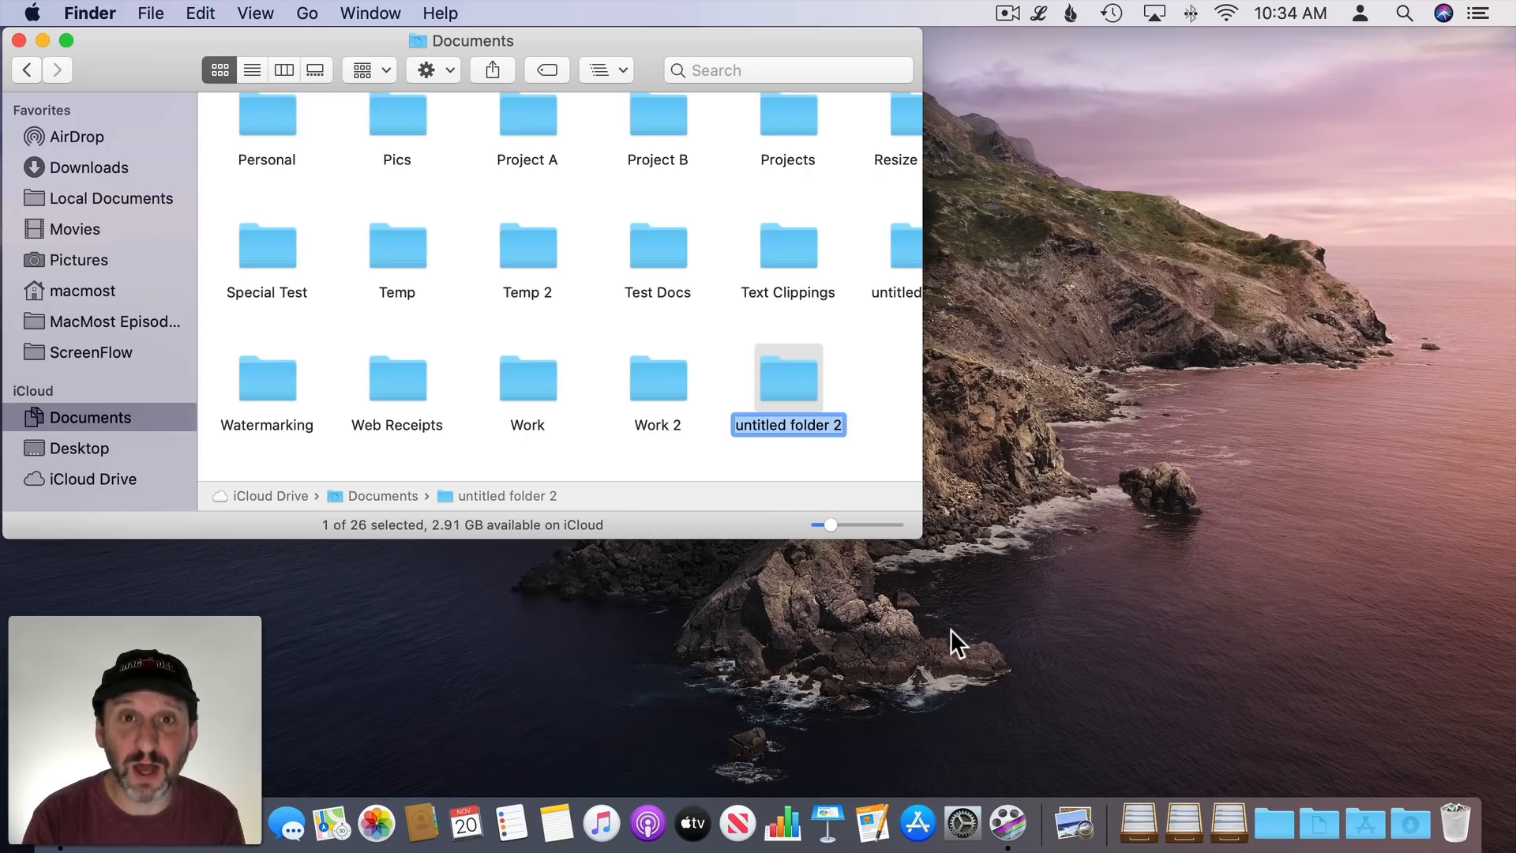
text(Dock)
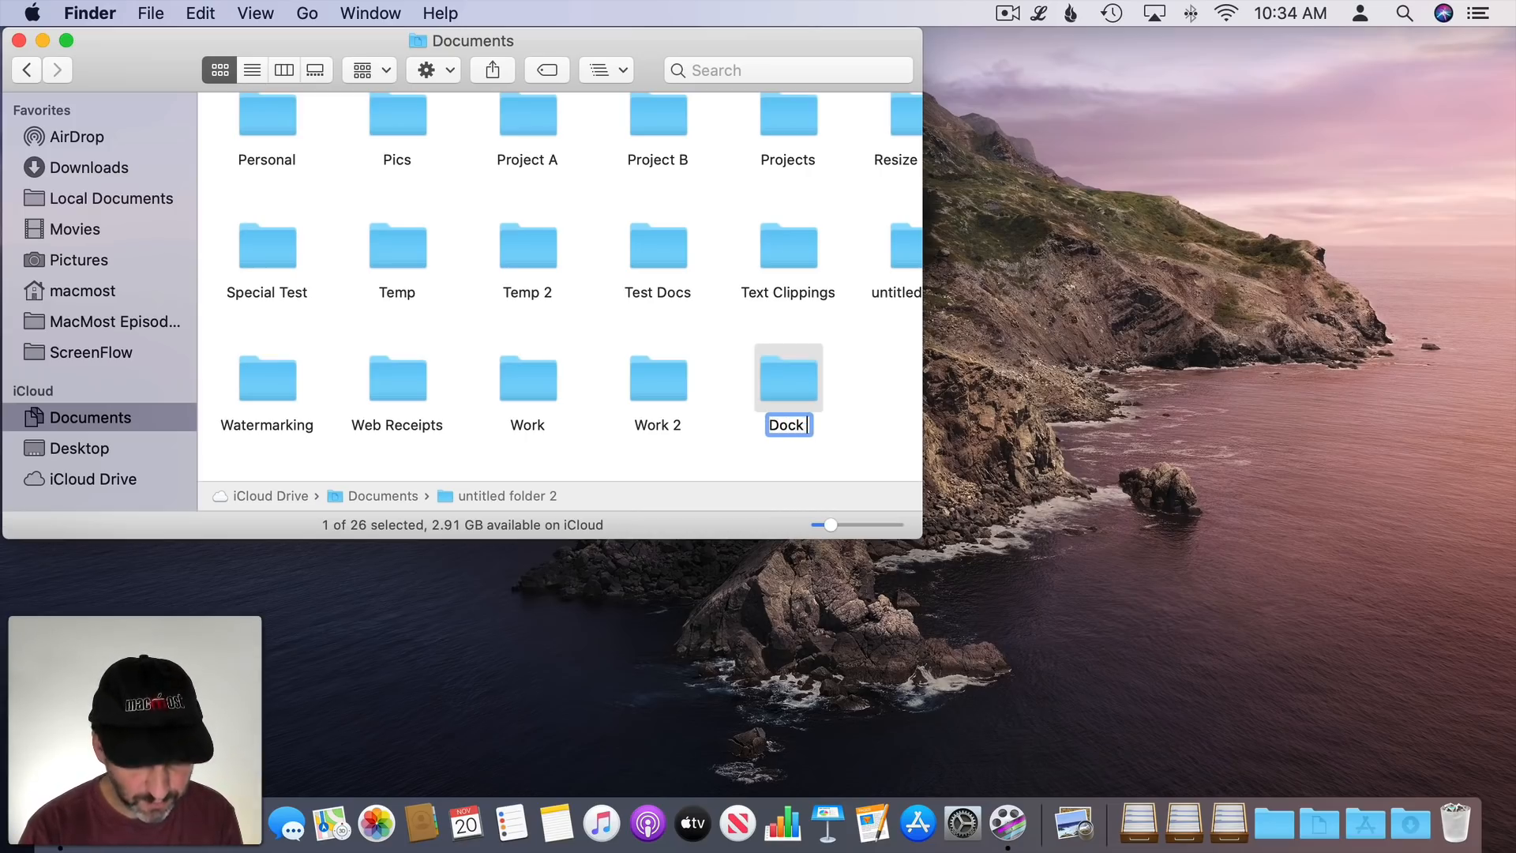
text( Folders)
key(Return)
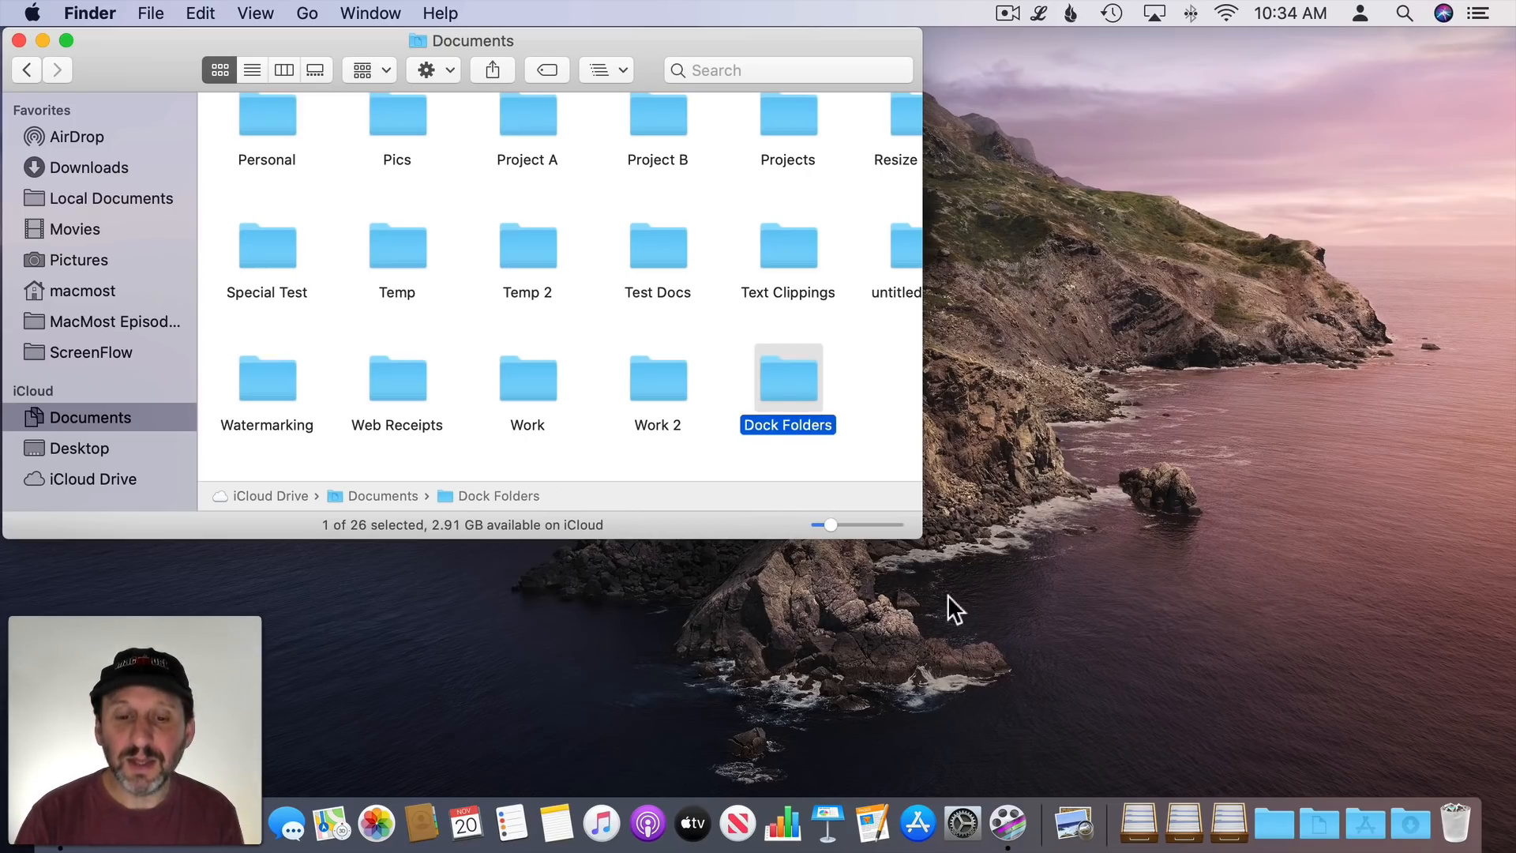
- Create a new folder named Special Projects inside Dock Folders
double_click(781, 398)
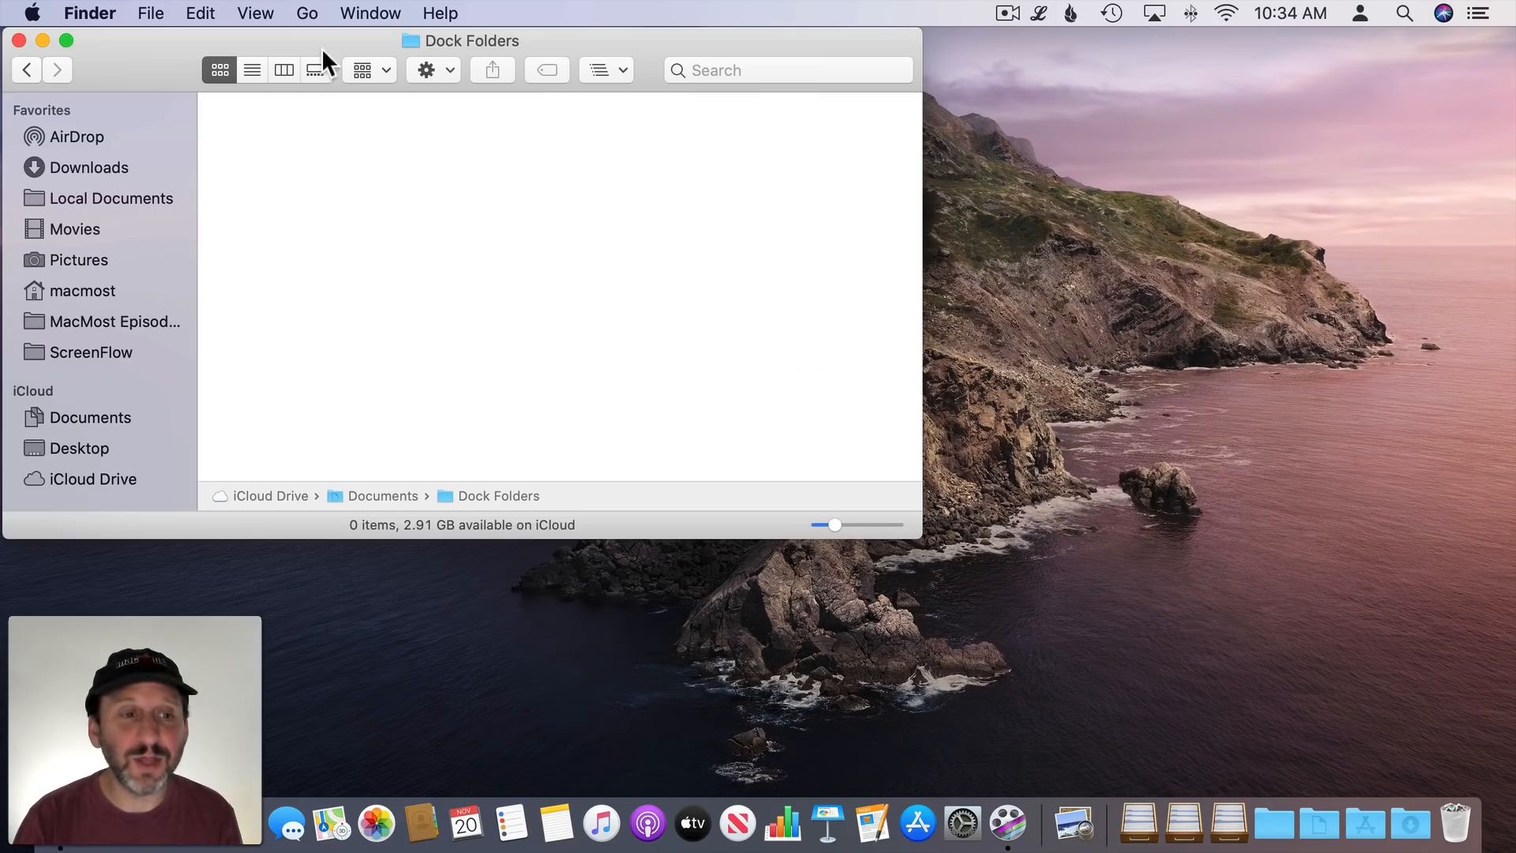
click(168, 11)
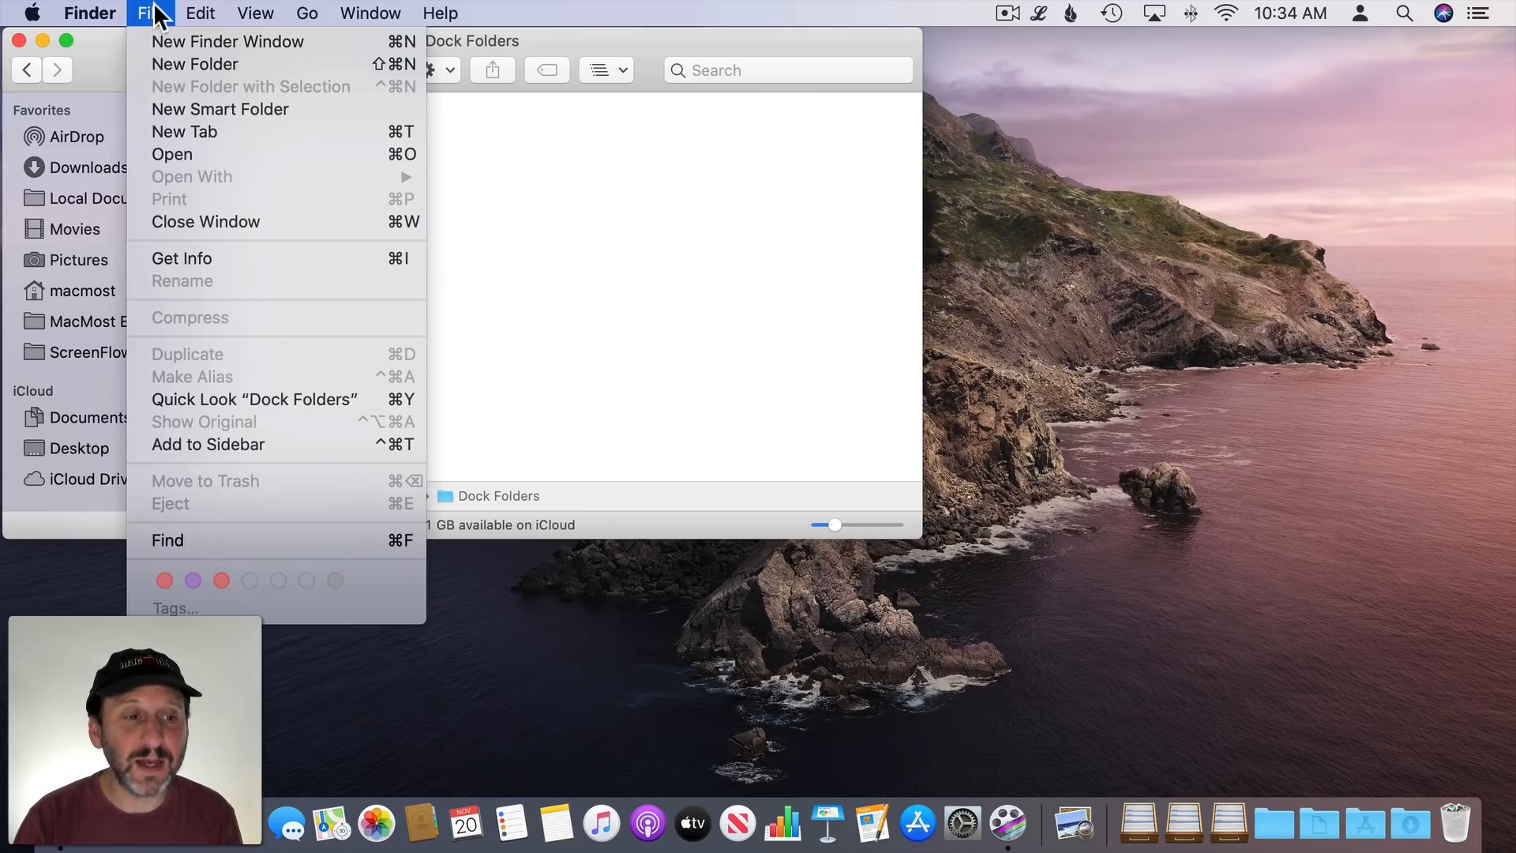
click(186, 60)
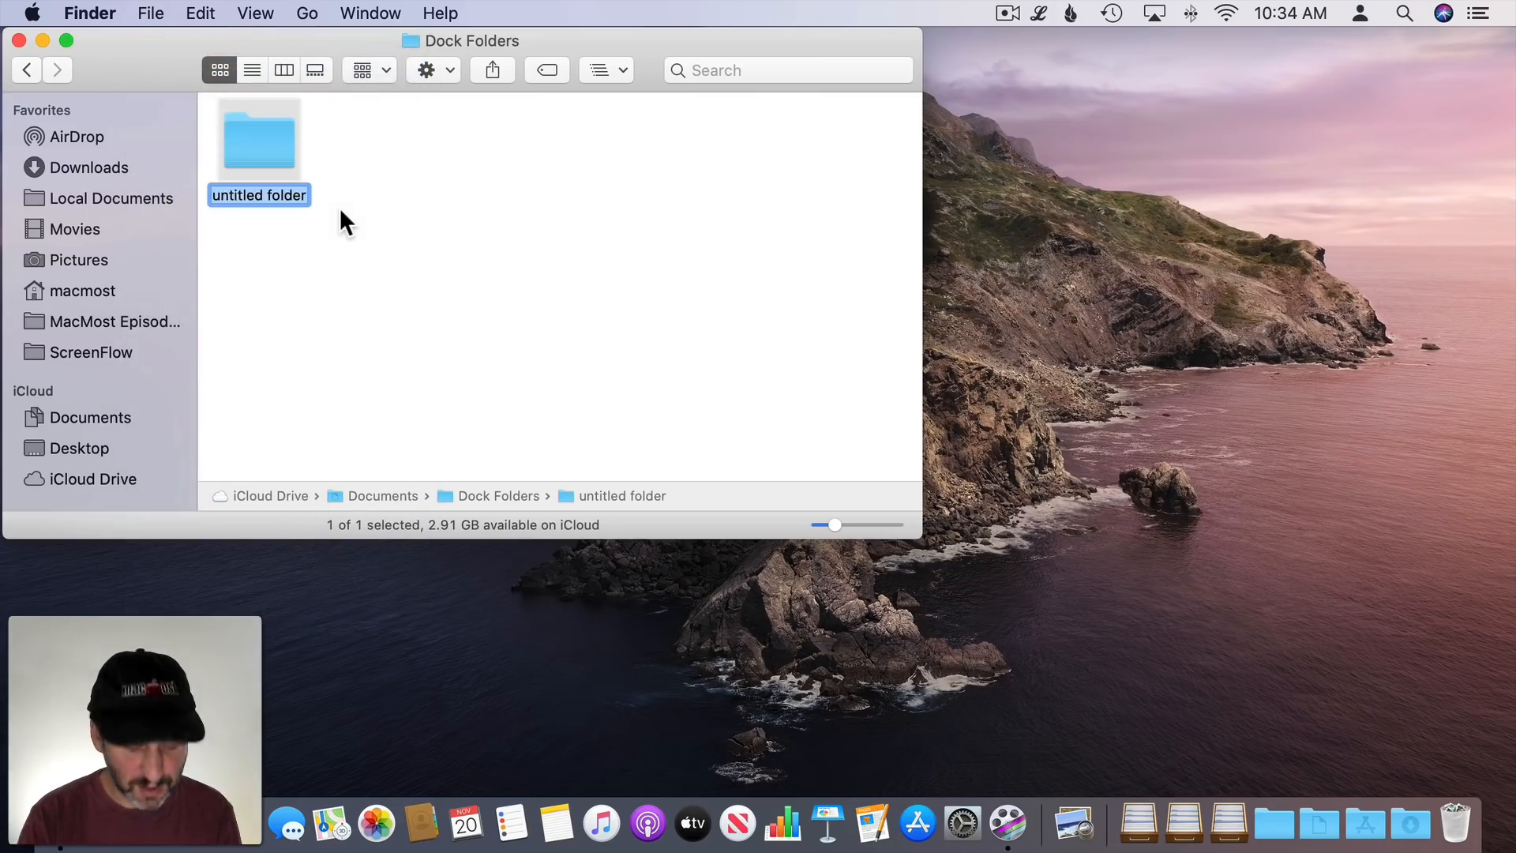
text(Special)
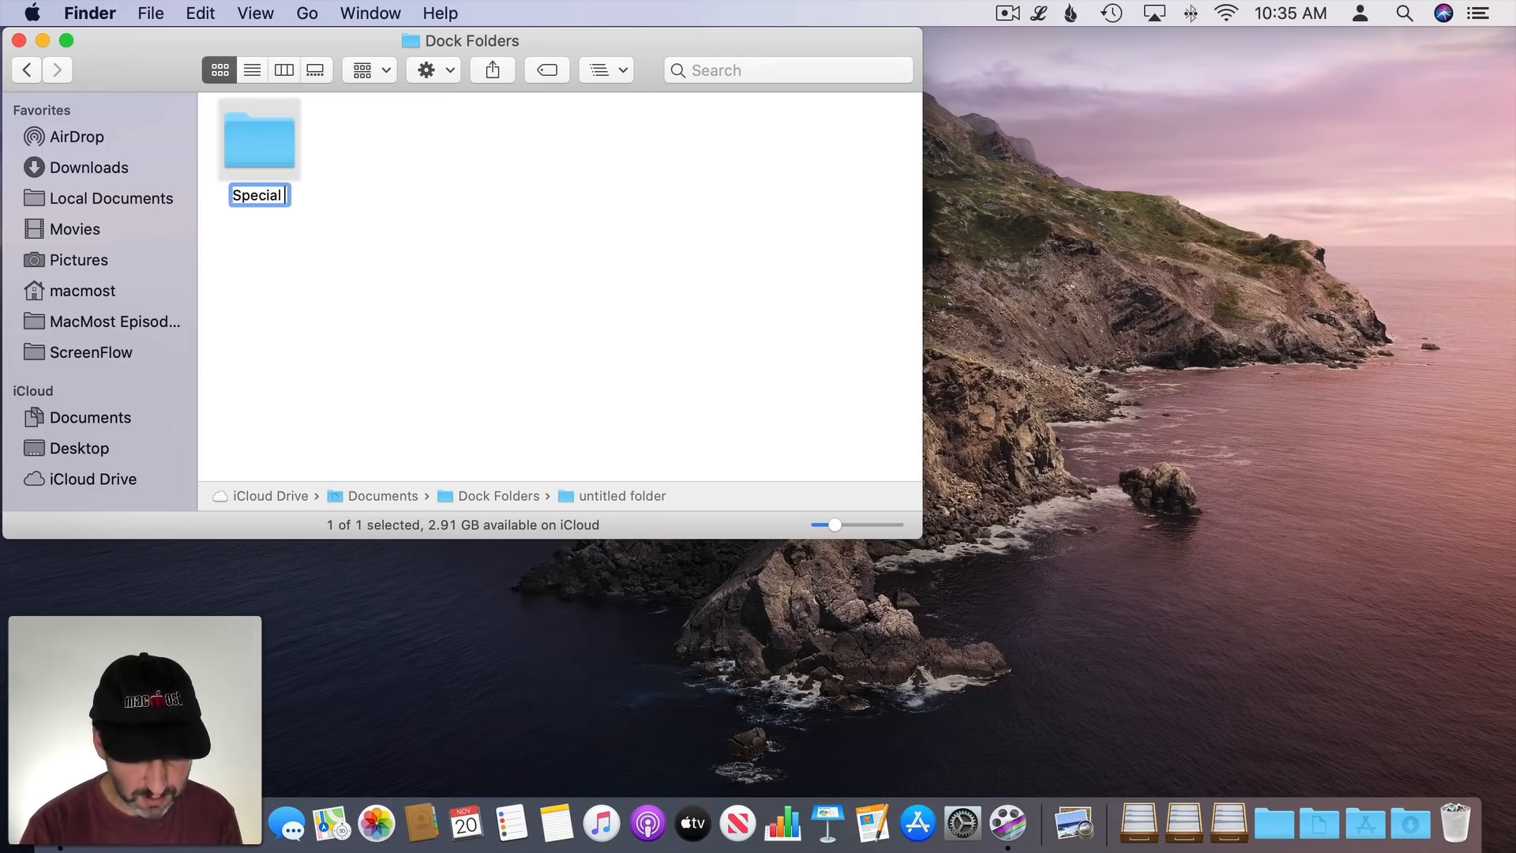
text( Projects)
key(Return)
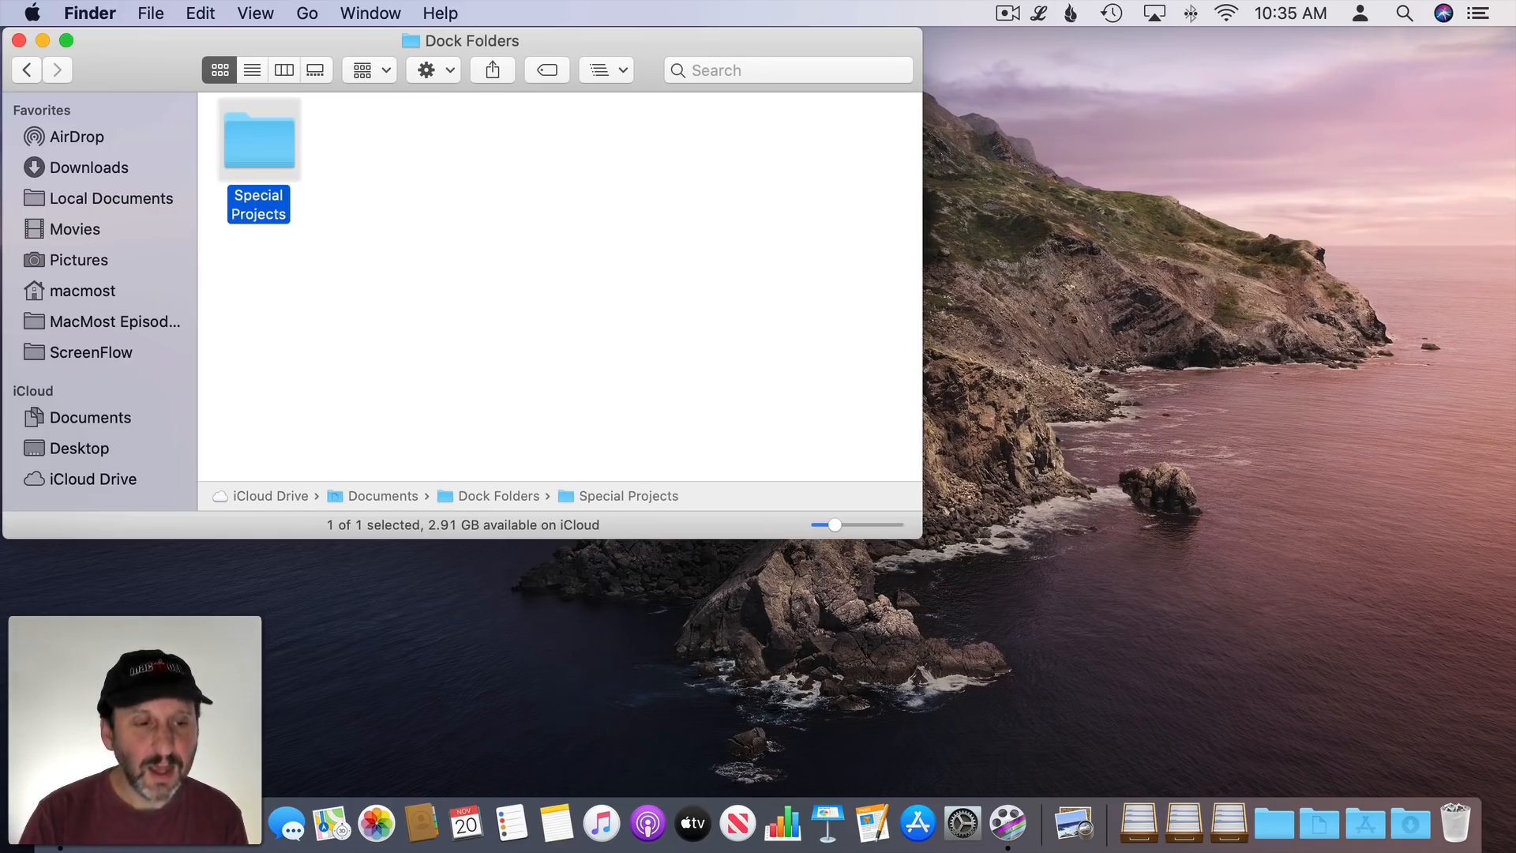
- Open a second Finder window, move it clear of the Special Projects folder, and open Project A from Documents in it
click(149, 13)
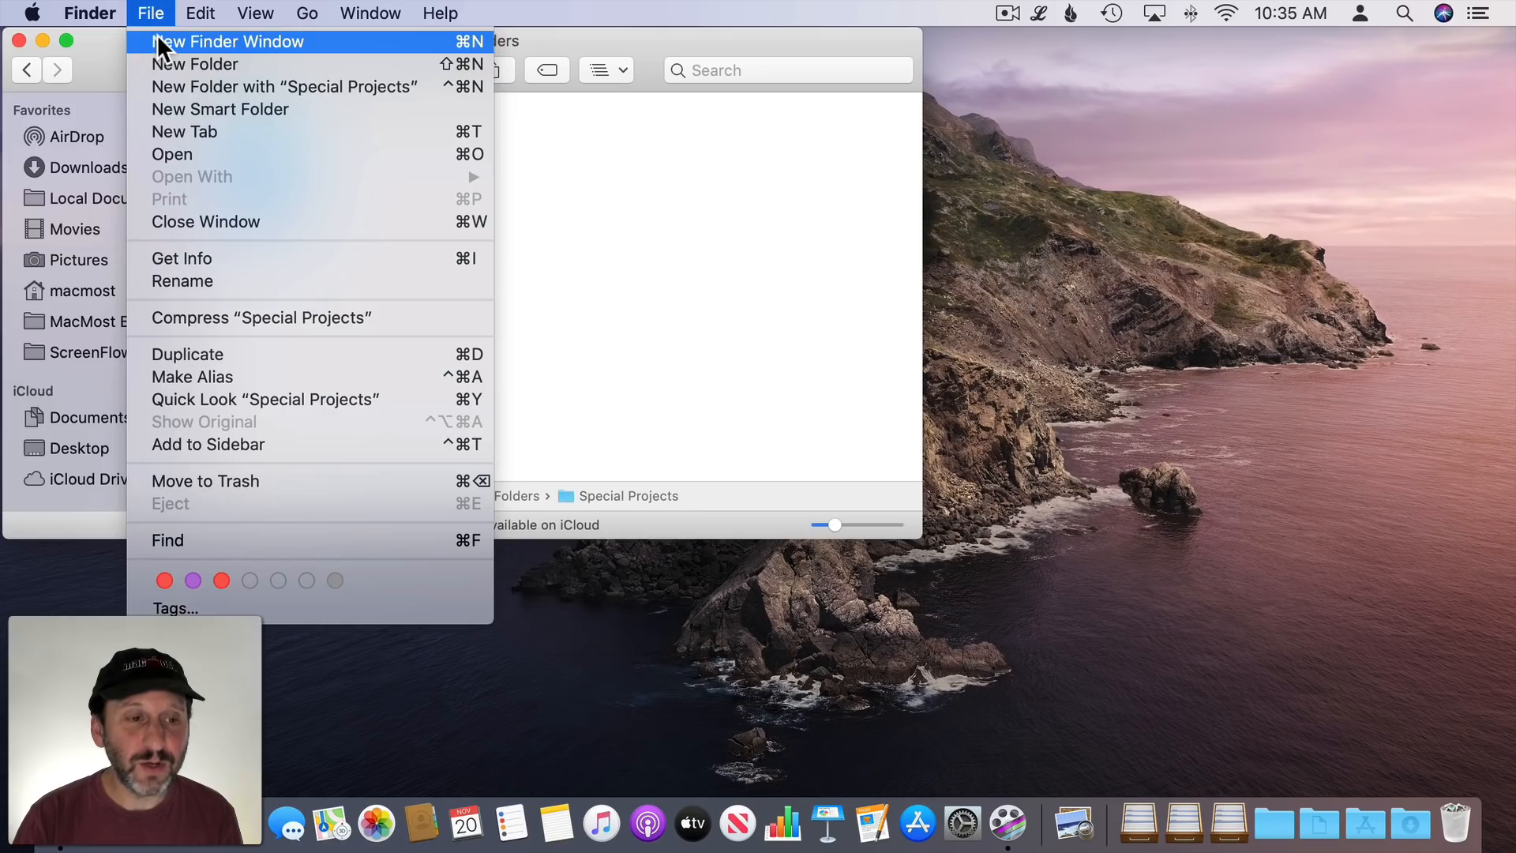
click(159, 41)
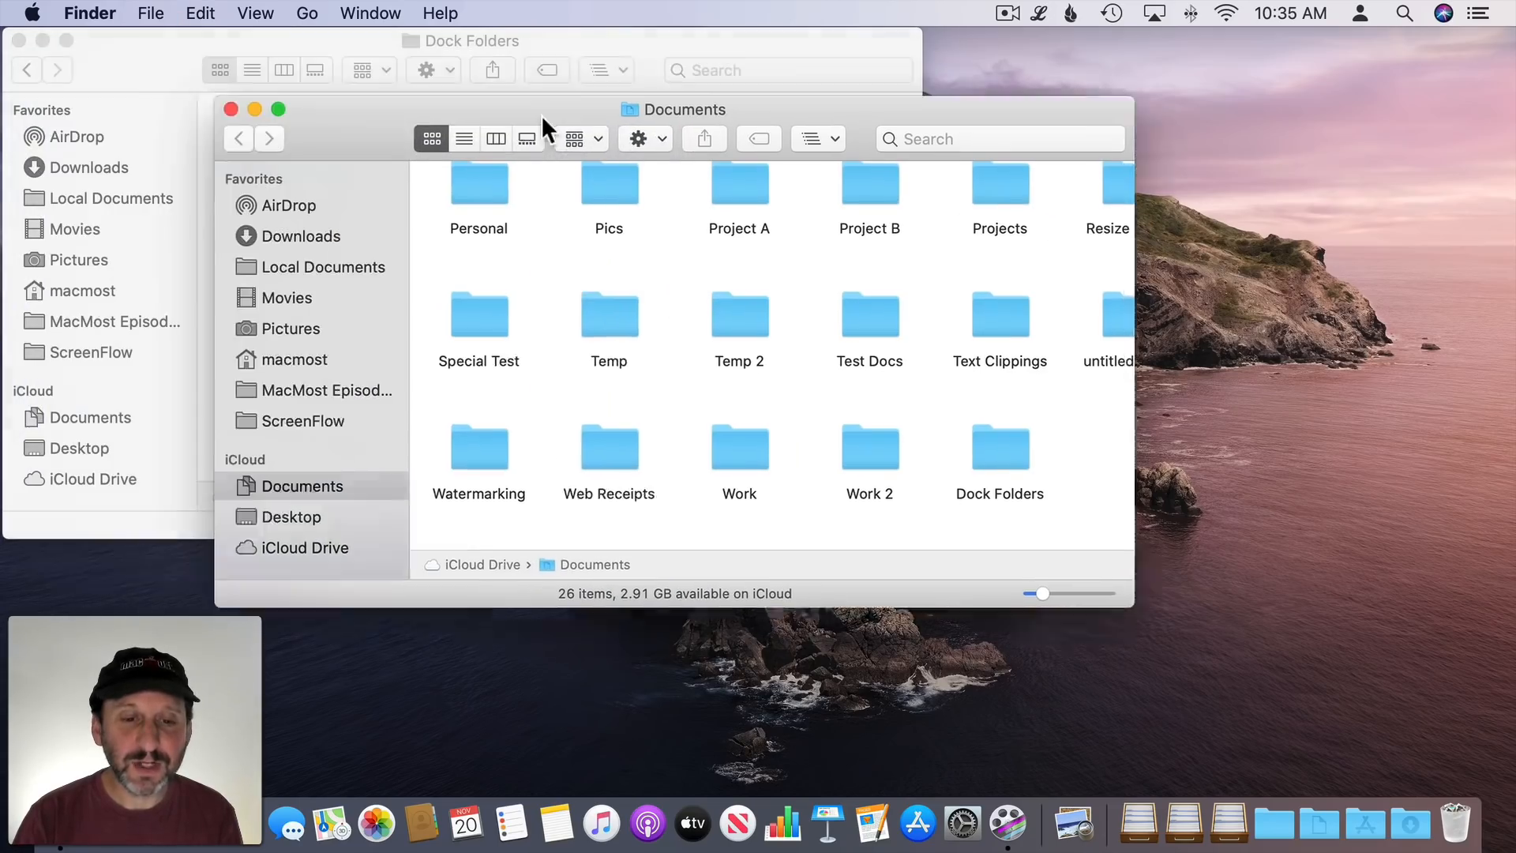
drag(542, 115, 738, 139)
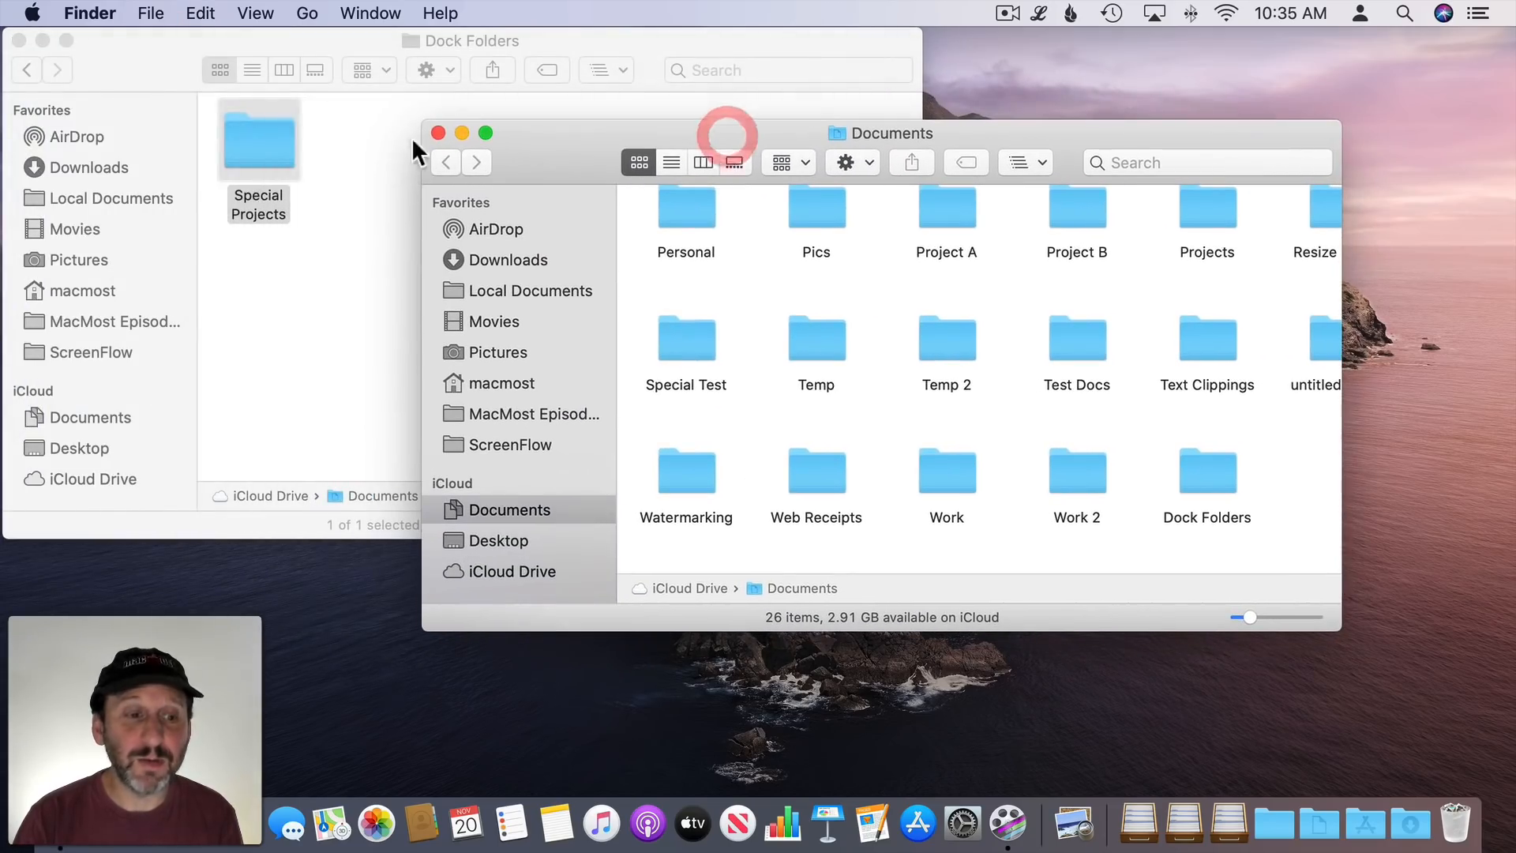
double_click(946, 209)
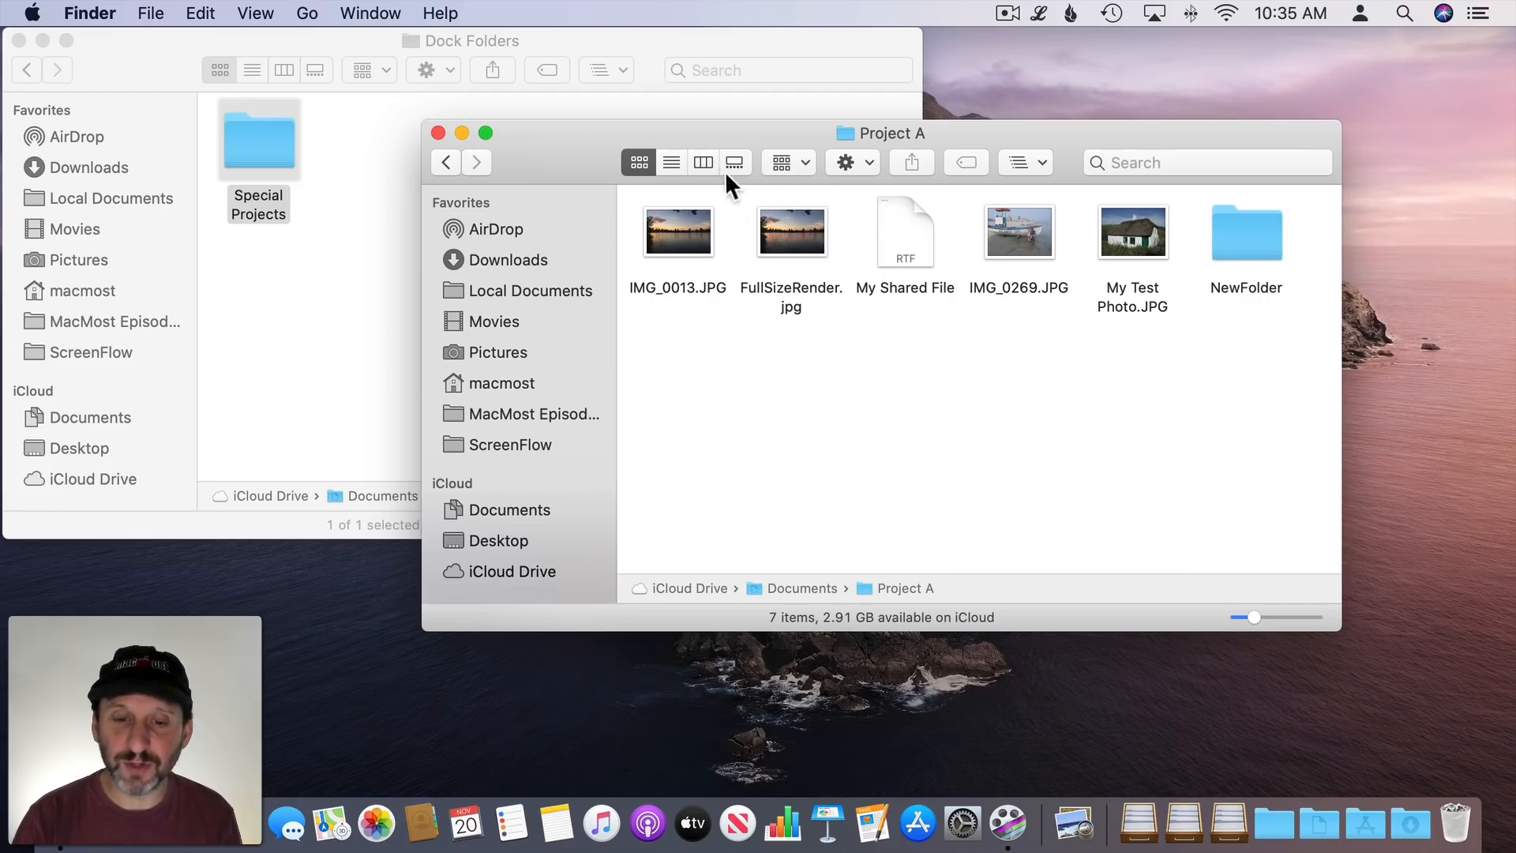
- Create an alias of My Shared File from Project A in the Special Projects folder, and open that folder
click(903, 241)
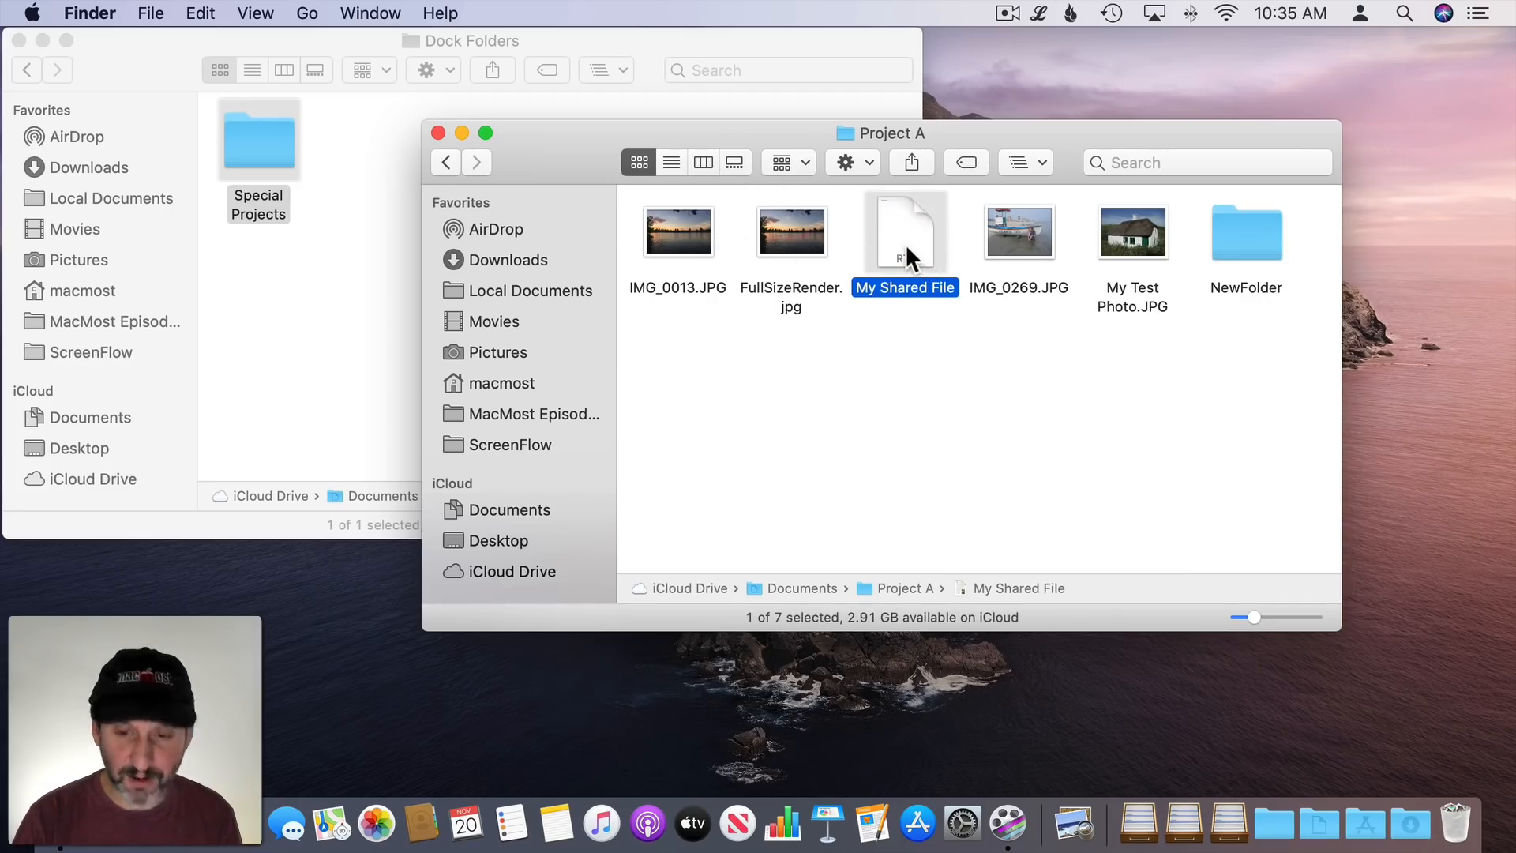
drag(906, 244, 260, 149)
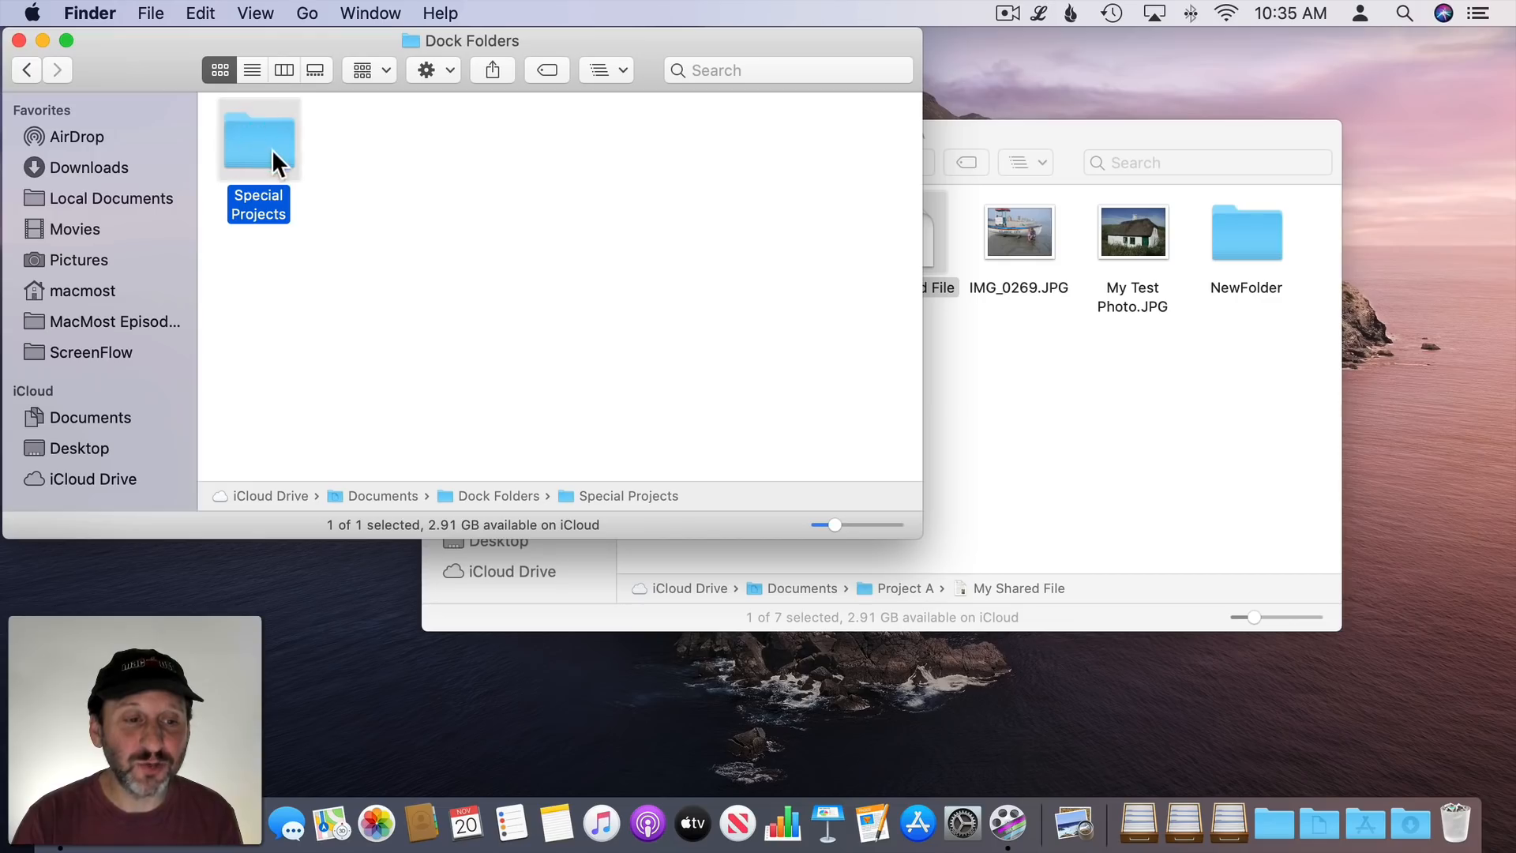
double_click(240, 126)
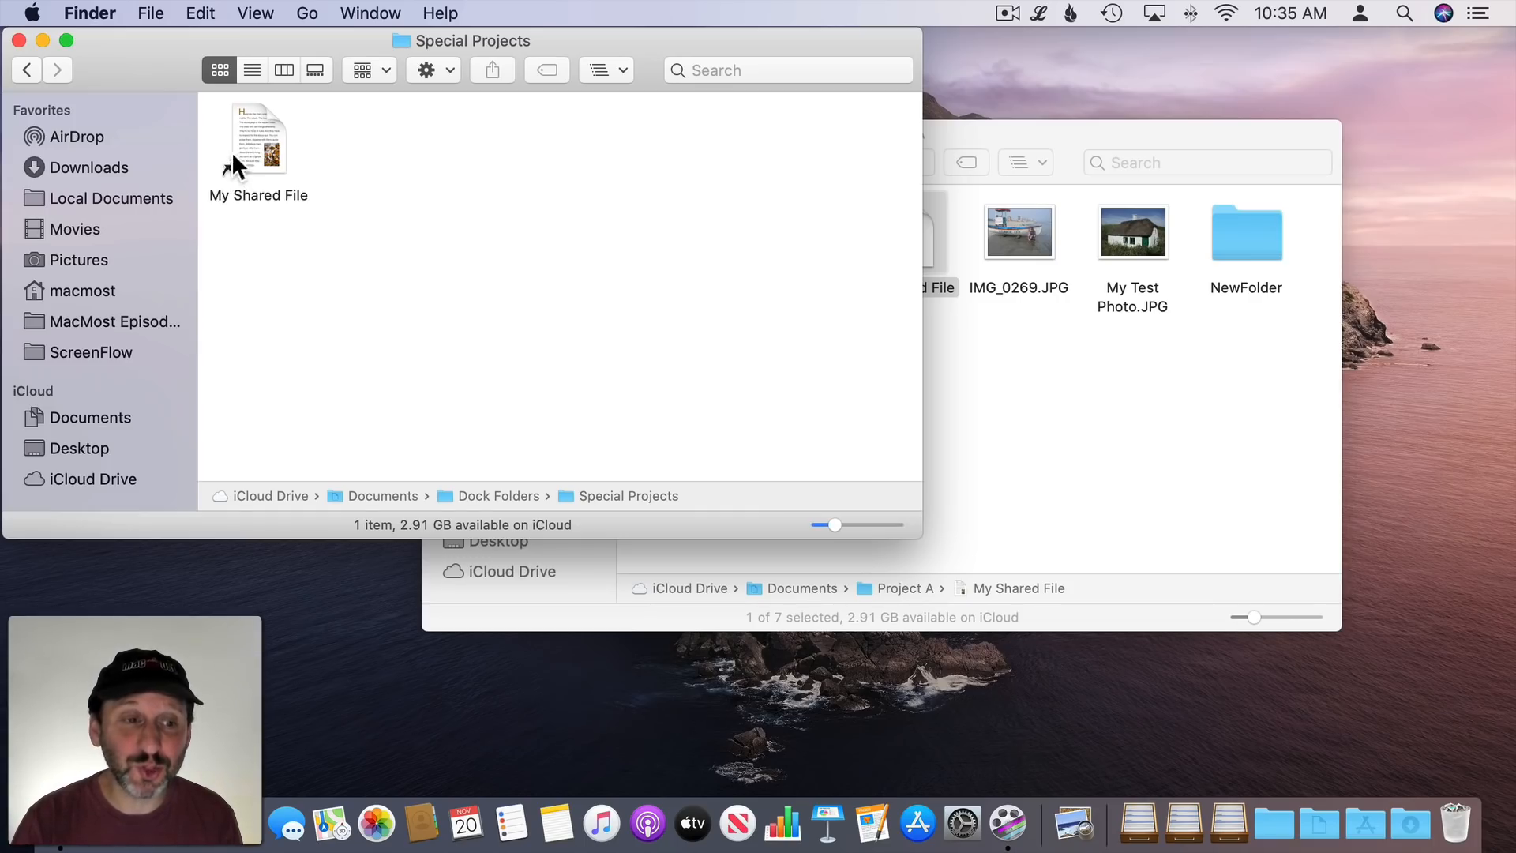
- Open the Projects folder in the second Finder window and create an alias of Another File in Special Projects
click(957, 336)
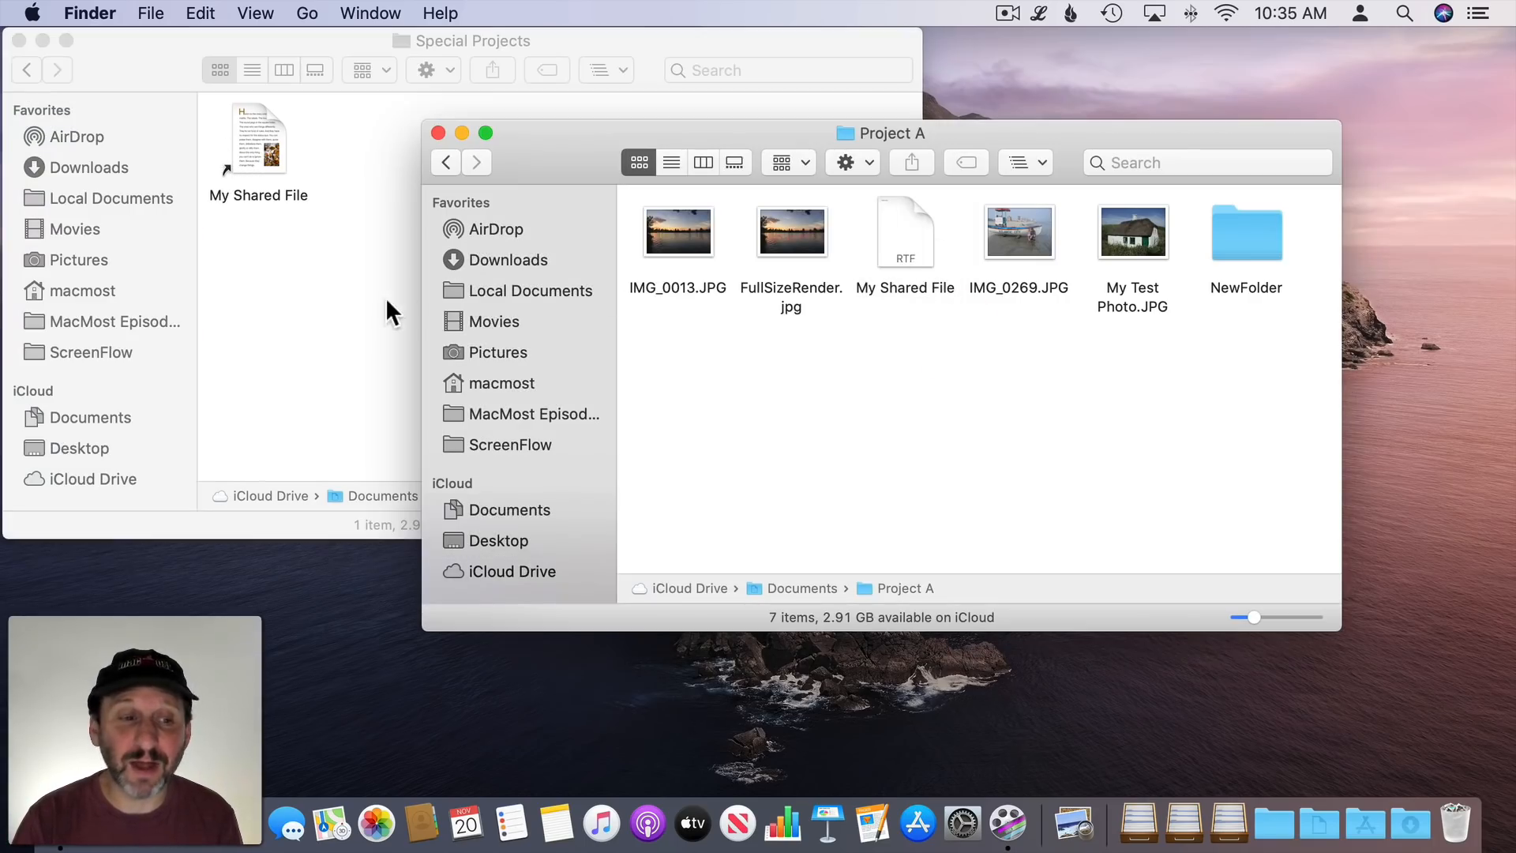
click(299, 251)
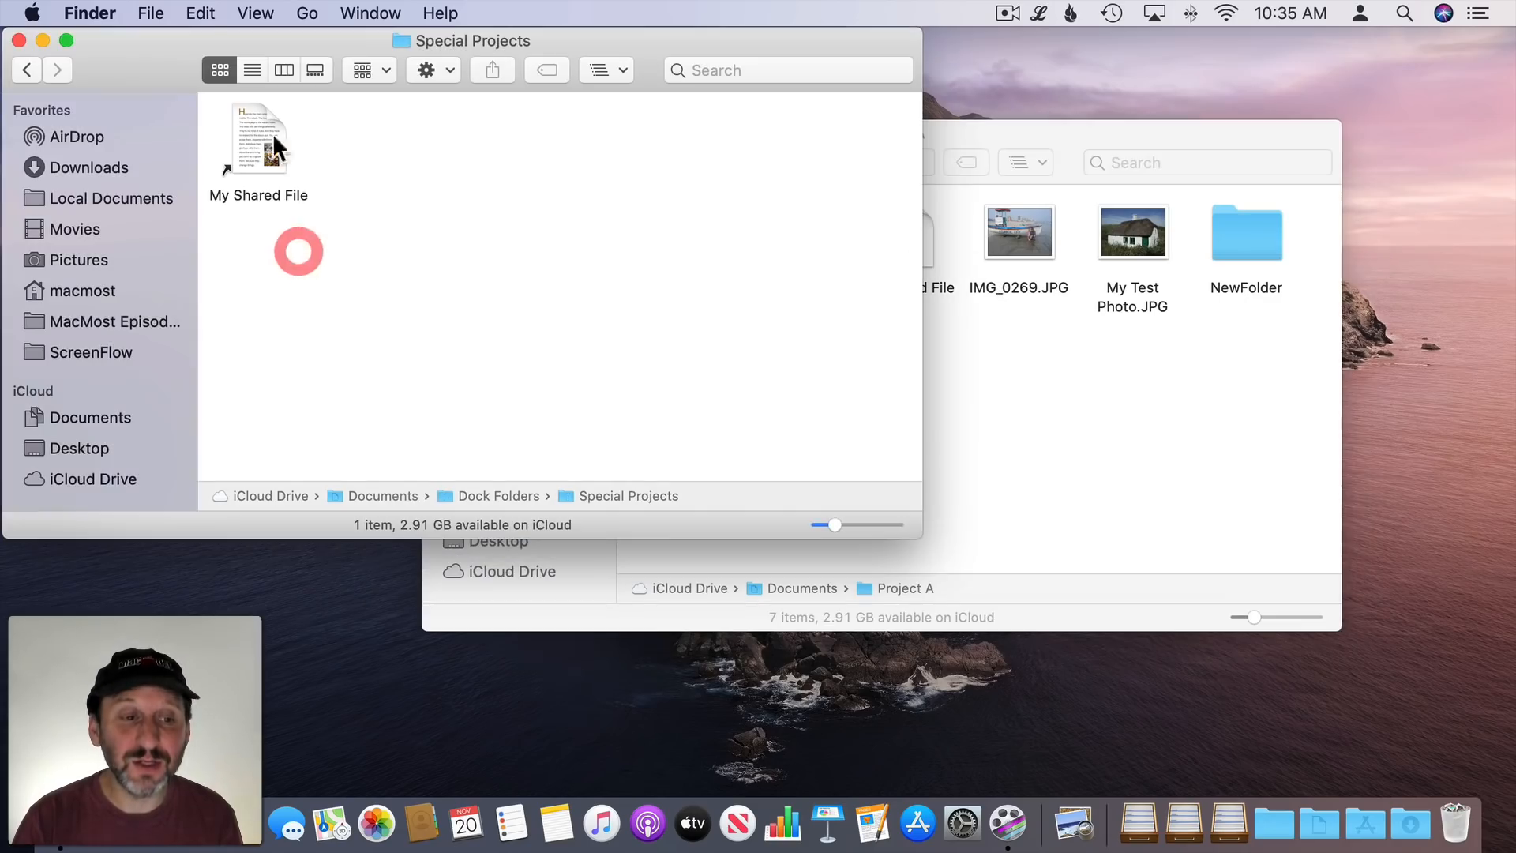
click(1197, 381)
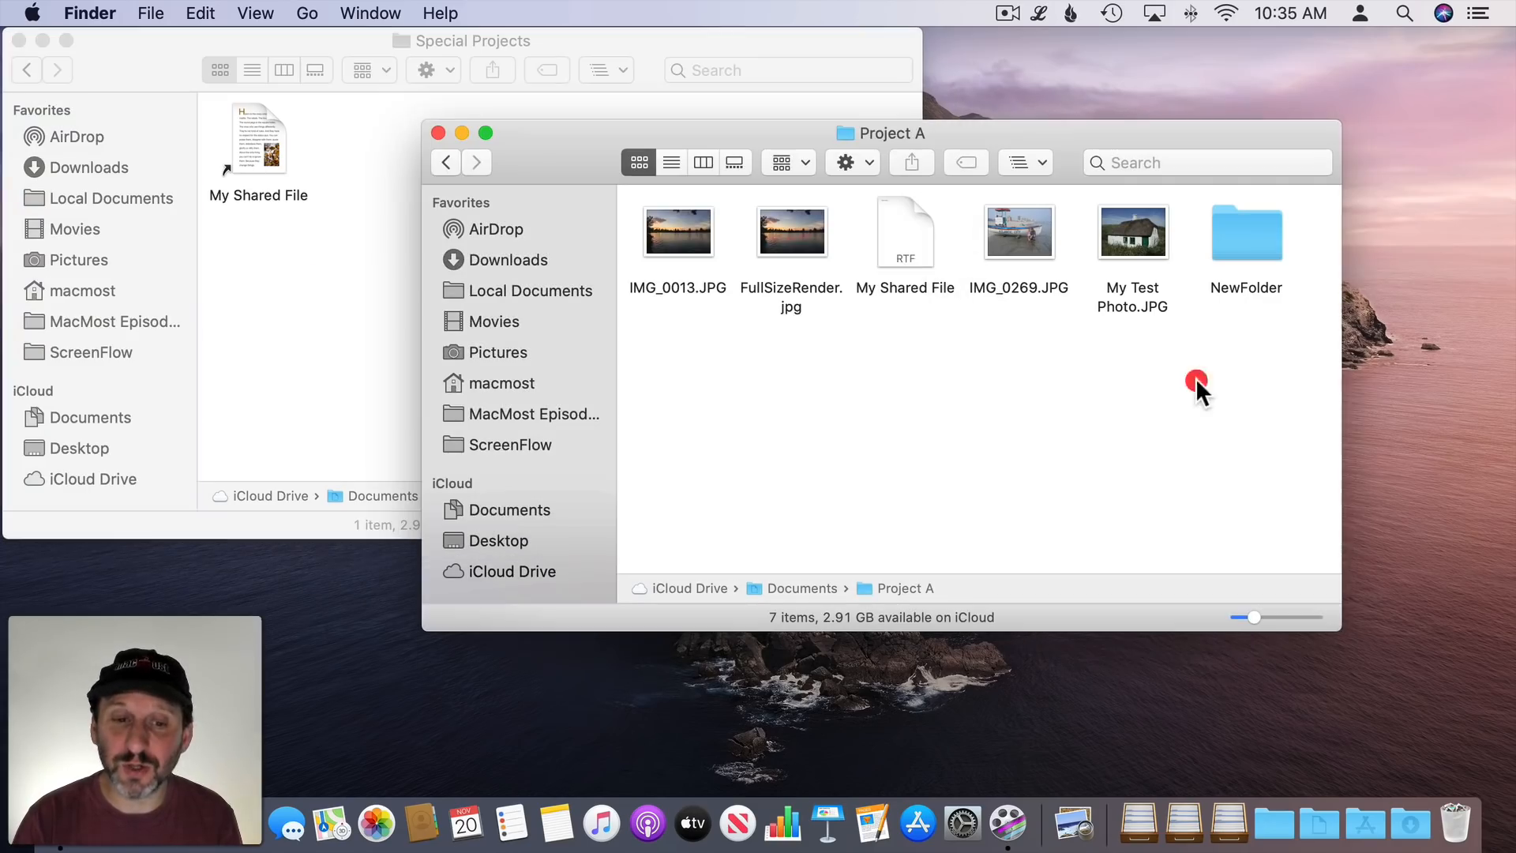
click(447, 160)
double_click(1202, 210)
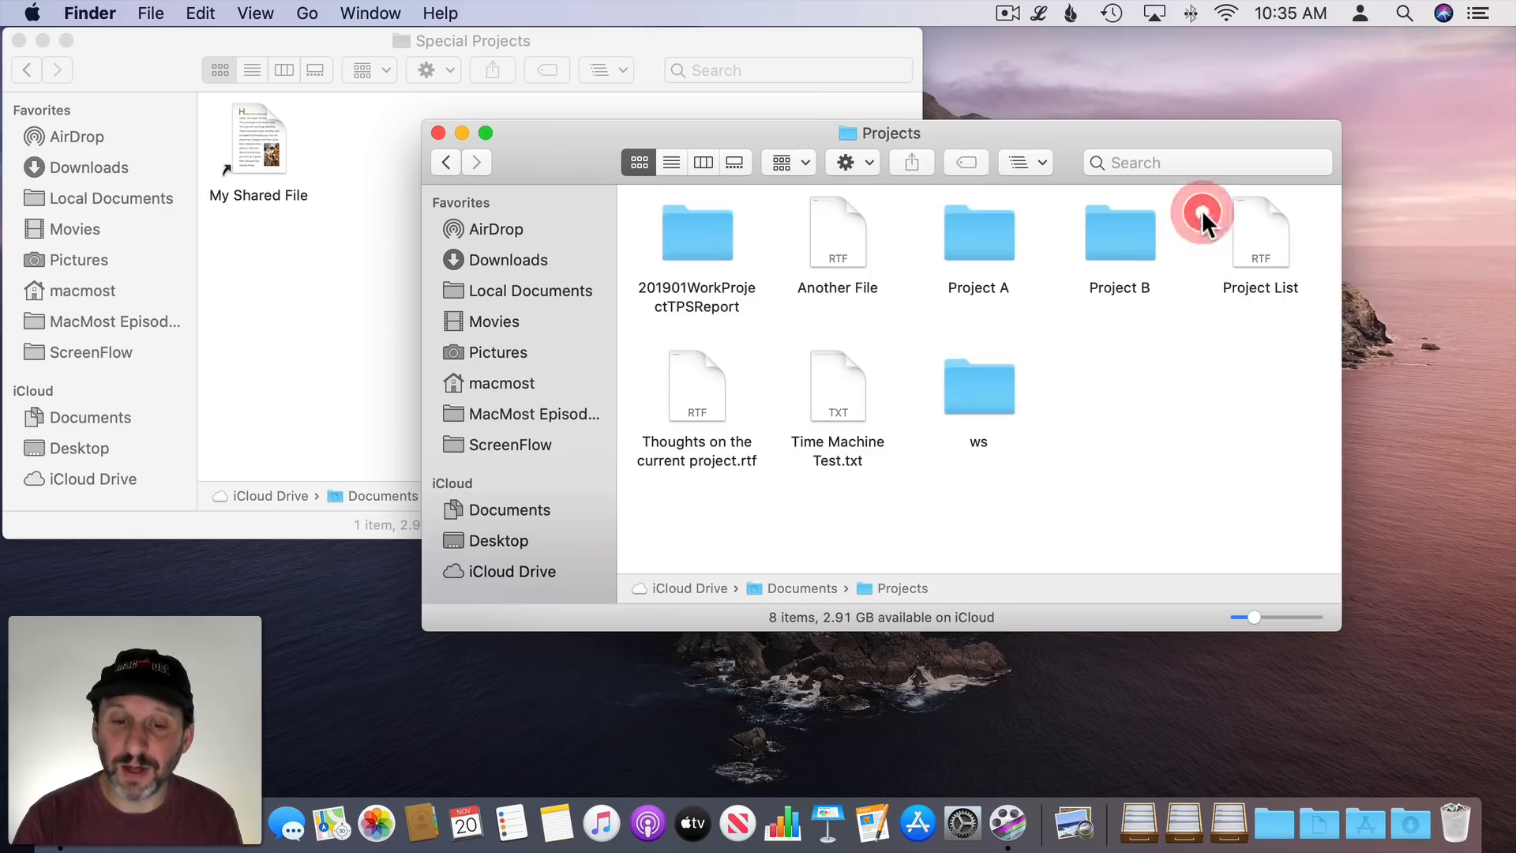
drag(840, 240, 256, 278)
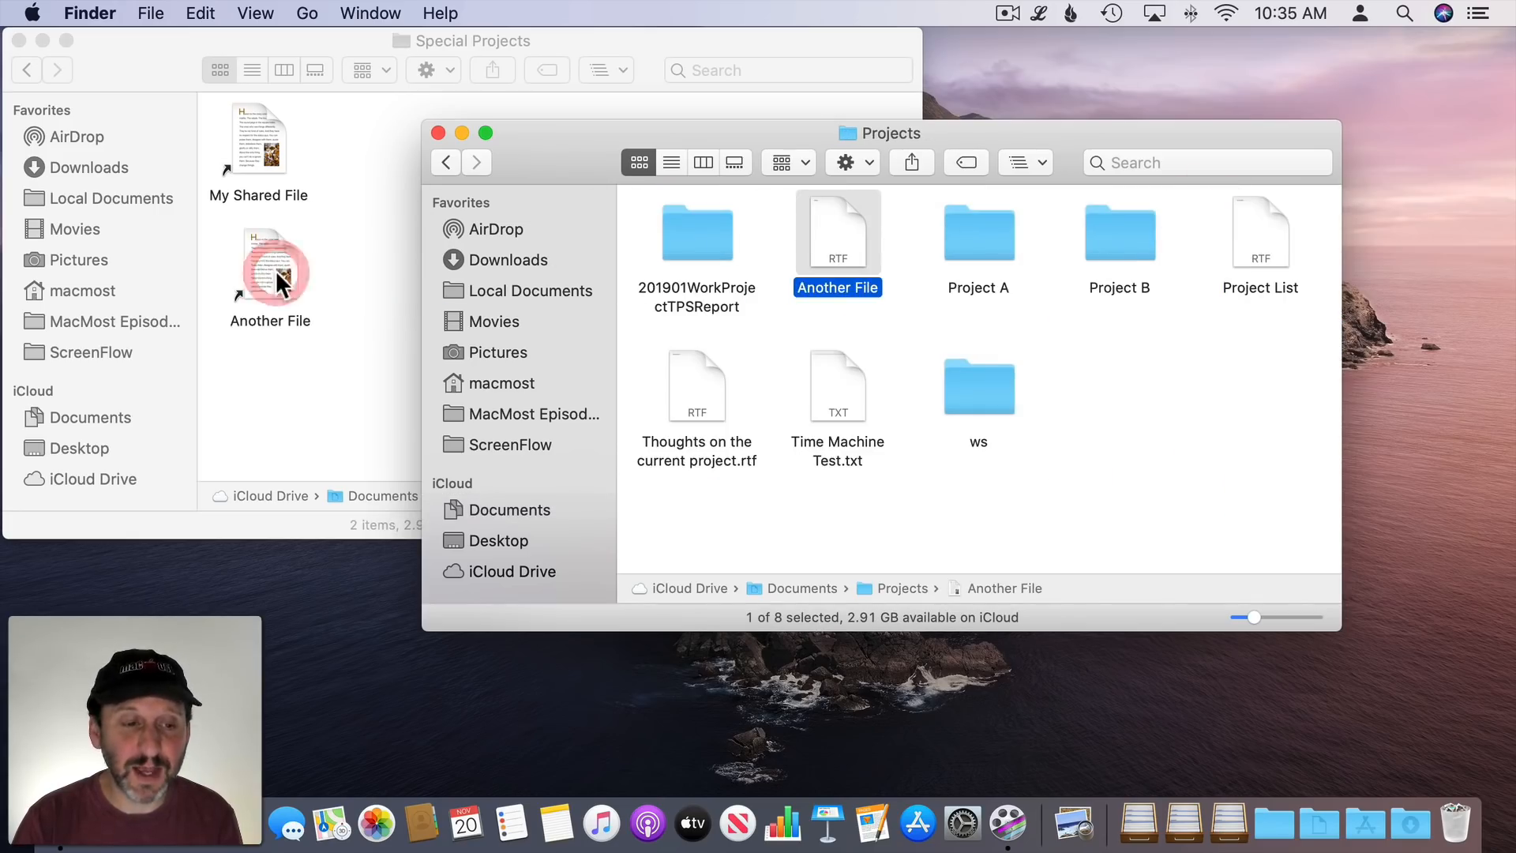
- Create aliases of Project List from Projects and Home items from the Personal folder in Documents inside Special Projects
drag(1261, 237, 302, 377)
click(447, 163)
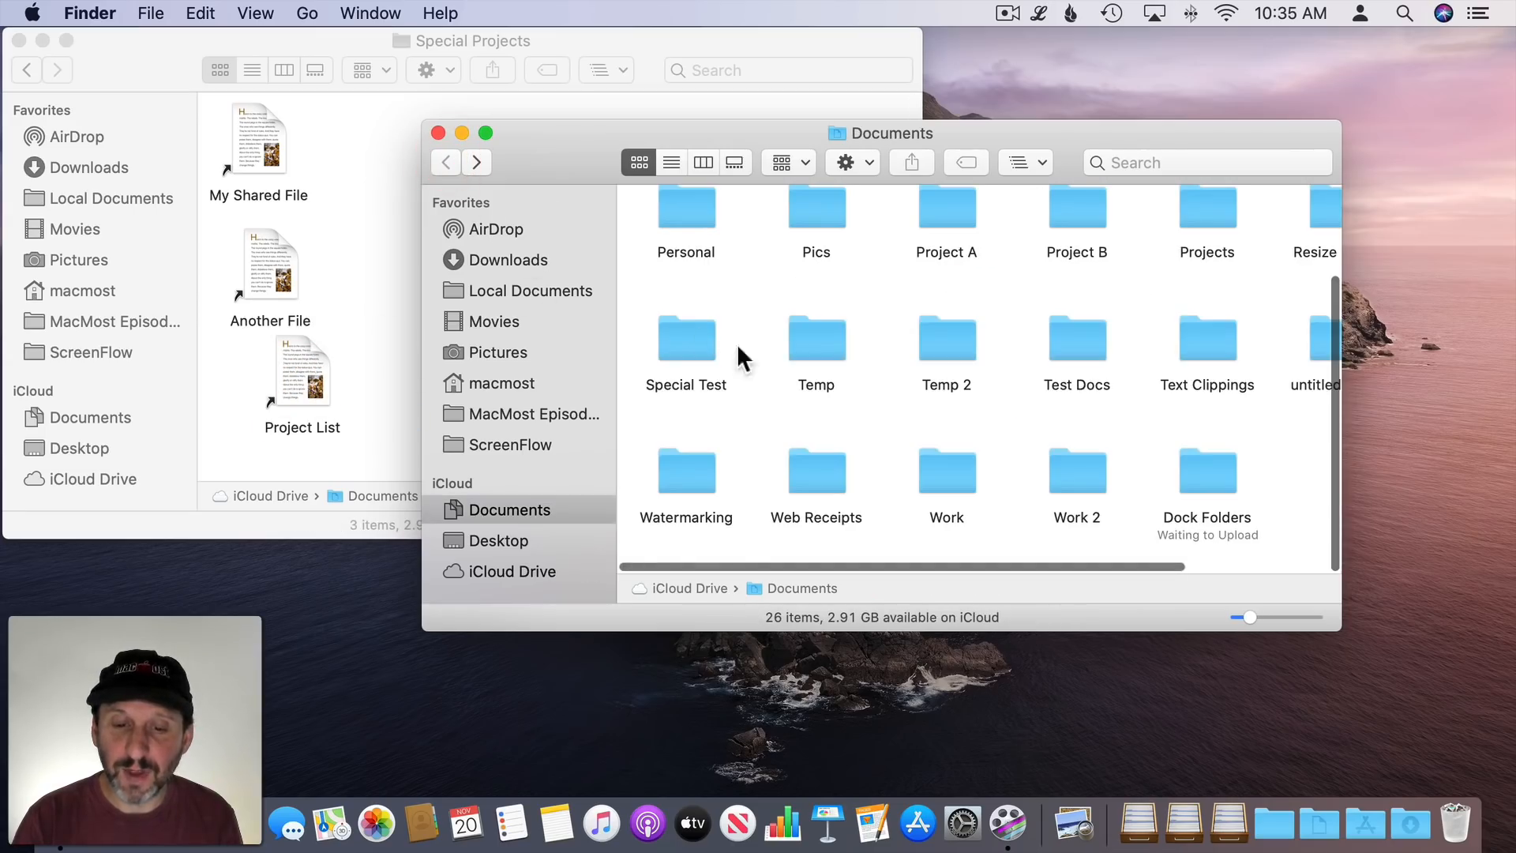
double_click(700, 208)
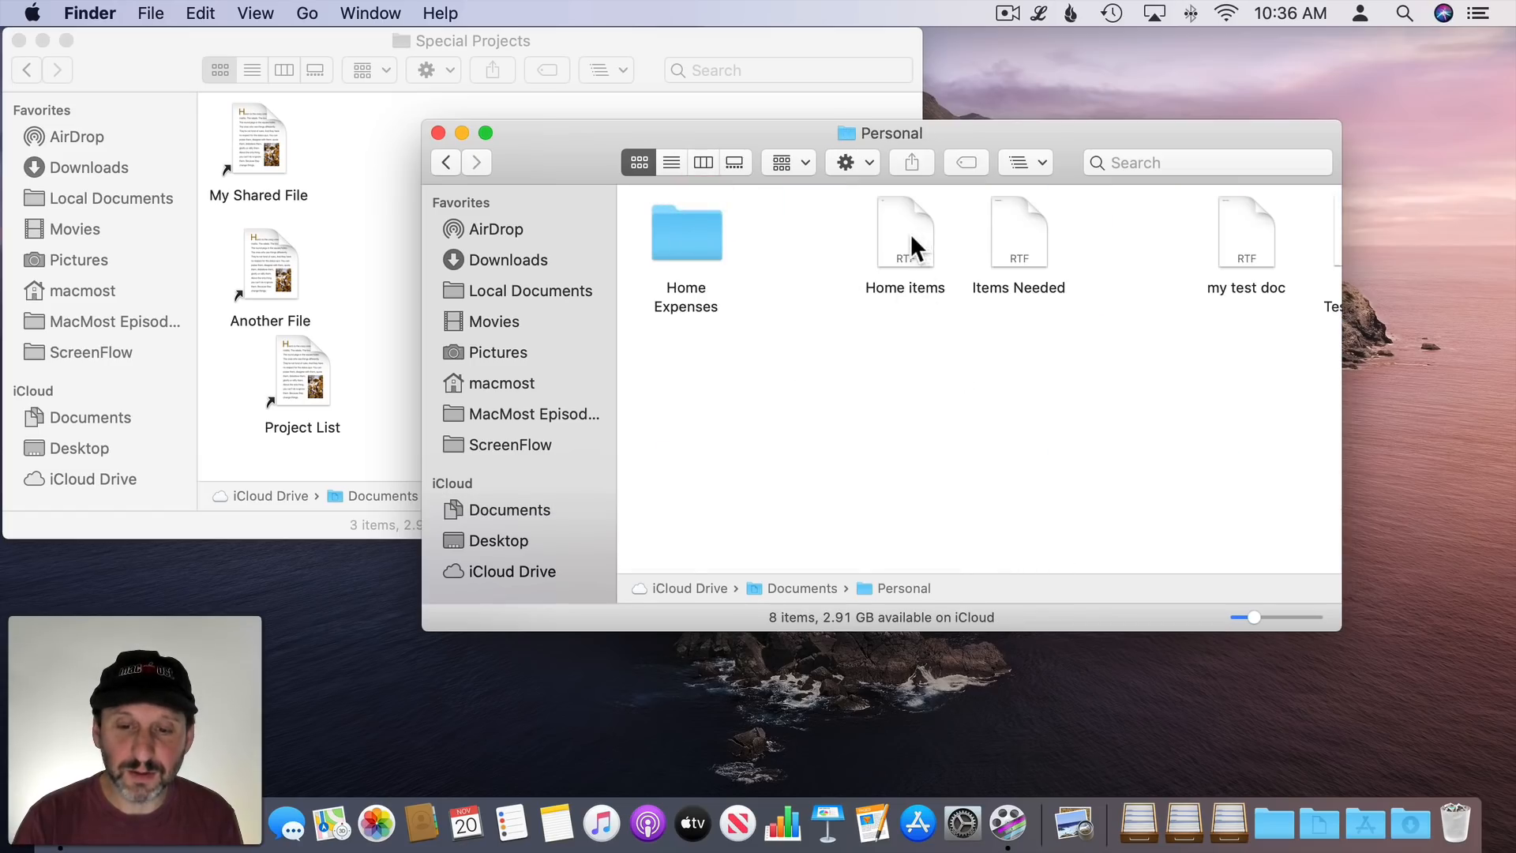
drag(911, 234, 381, 262)
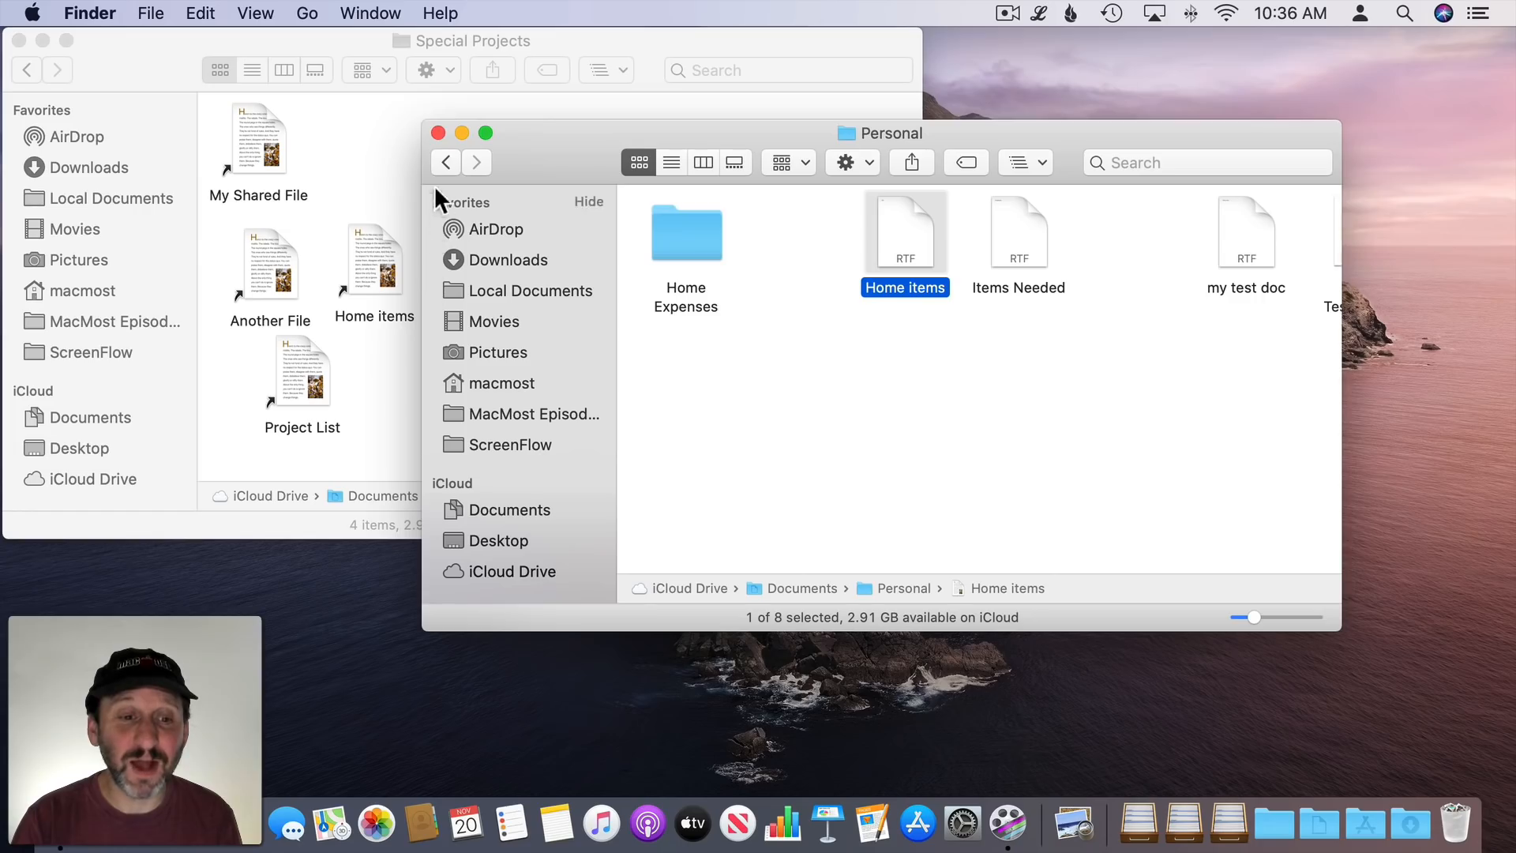
- Close the second Finder window, go up to Dock Folders, and add the Special Projects folder to the Dock ahead of the smart folders
click(436, 131)
super+click(453, 48)
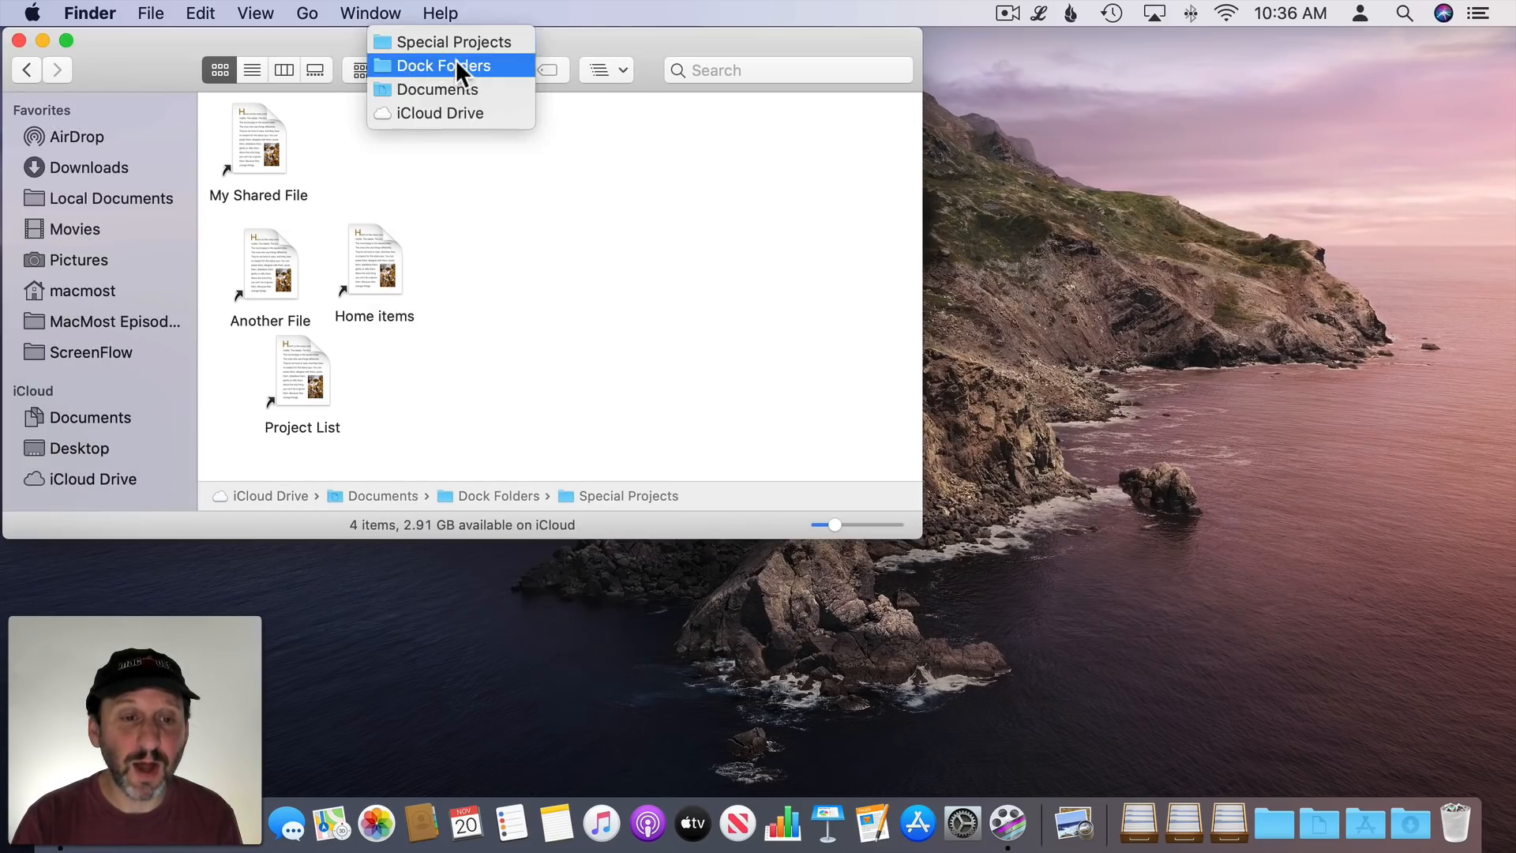
click(456, 61)
drag(267, 149, 1104, 825)
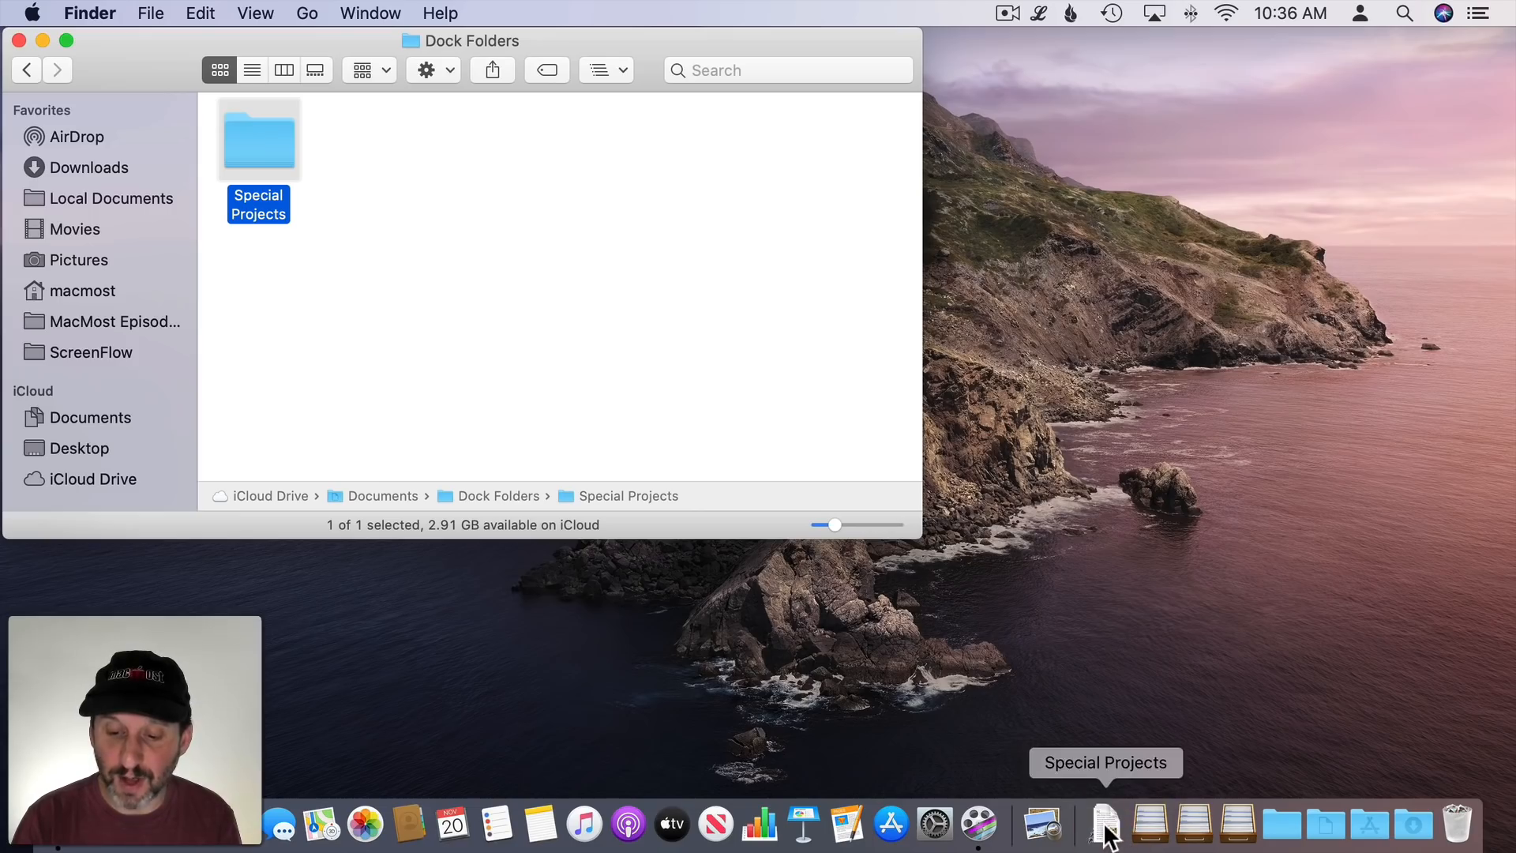
- Set Special Projects in the Dock to display as Folder and view content as List, and check its file list
right_click(1104, 825)
click(1130, 532)
right_click(1106, 826)
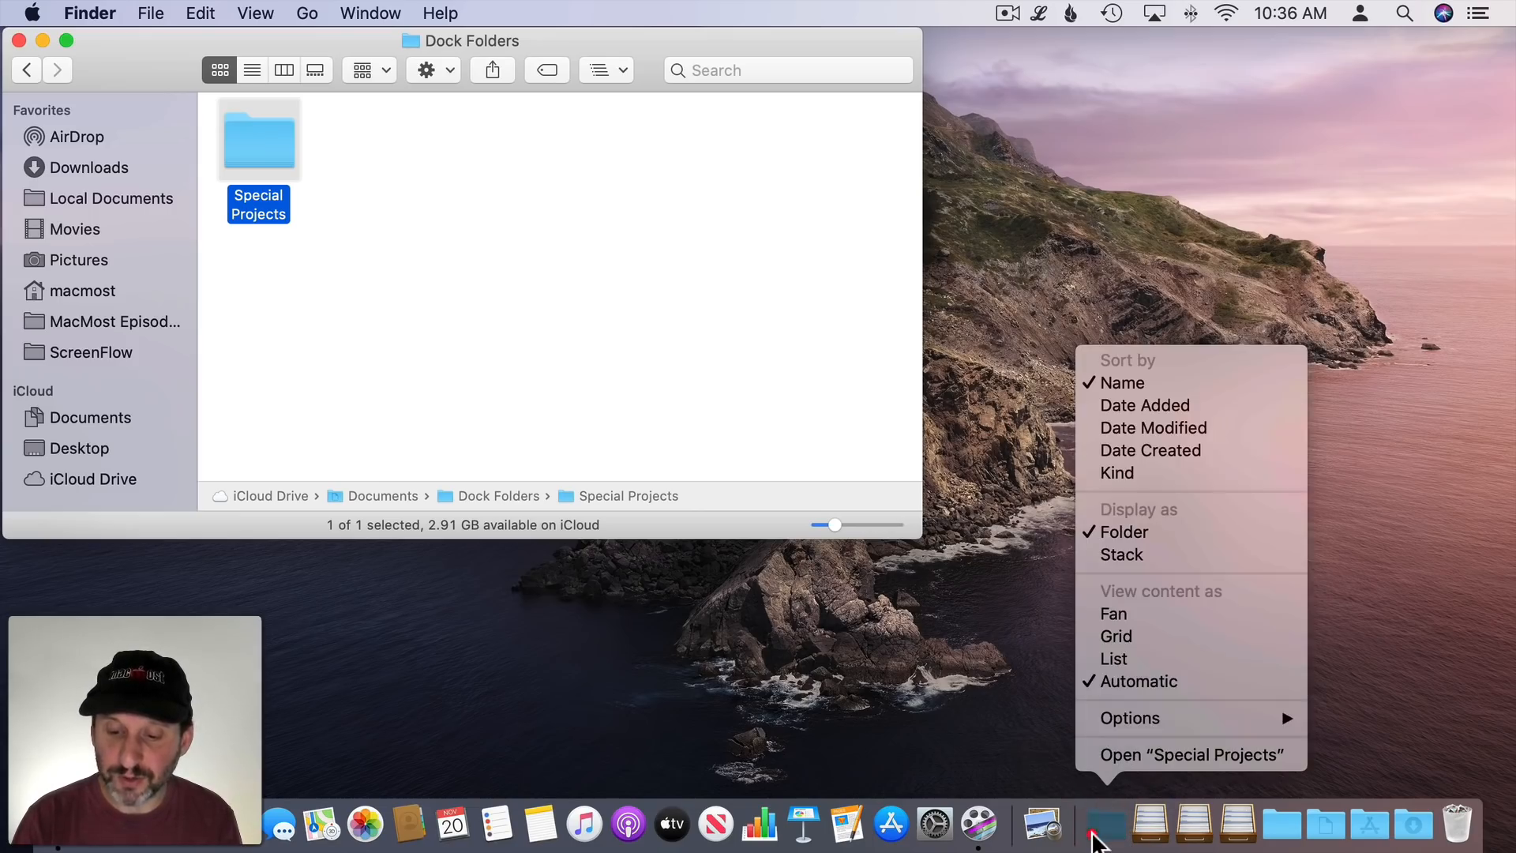
click(1118, 659)
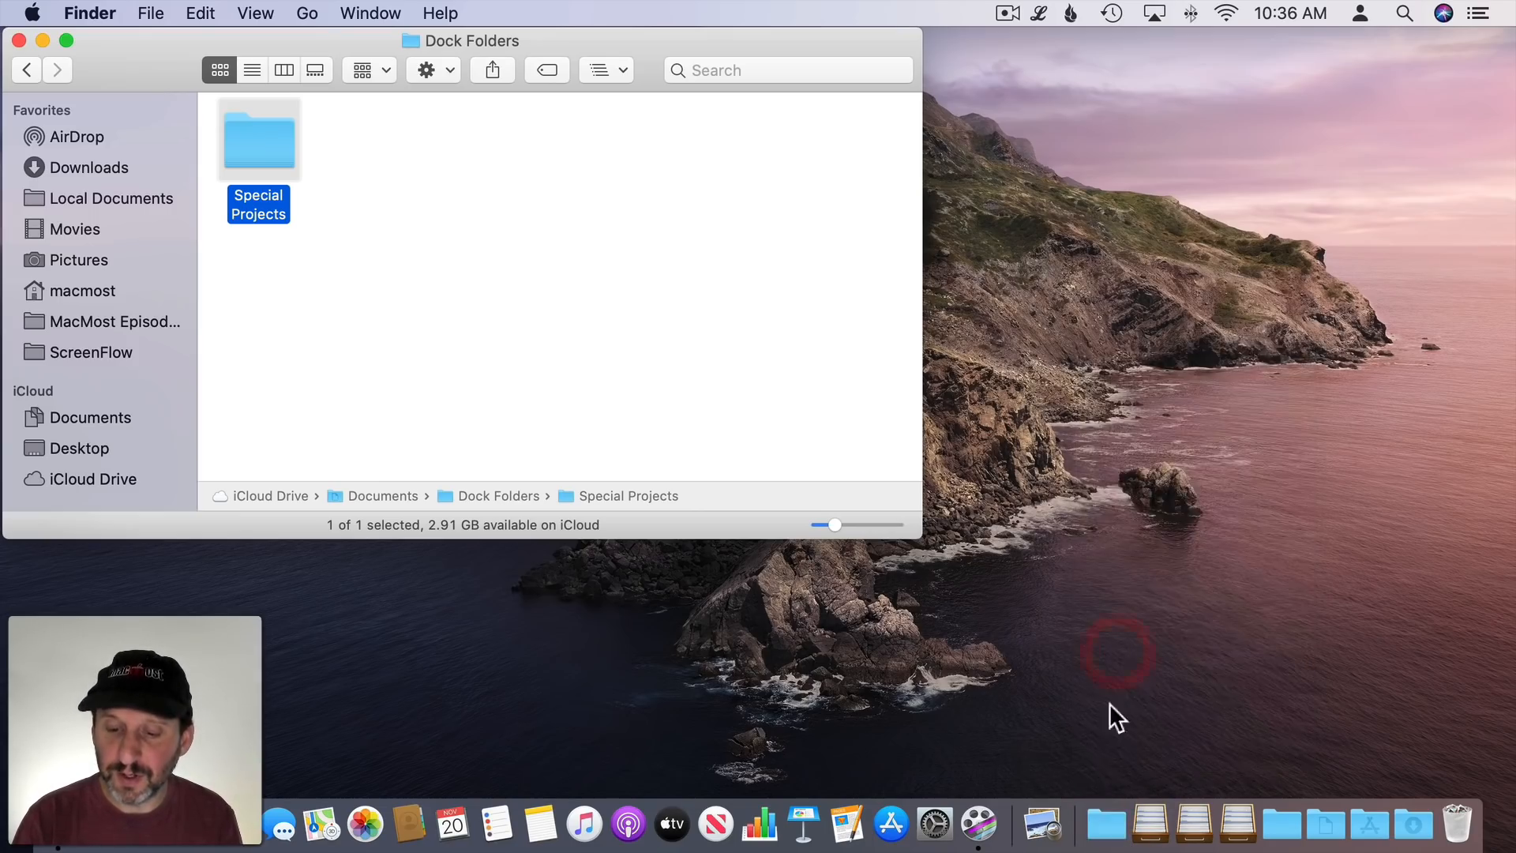
click(1104, 825)
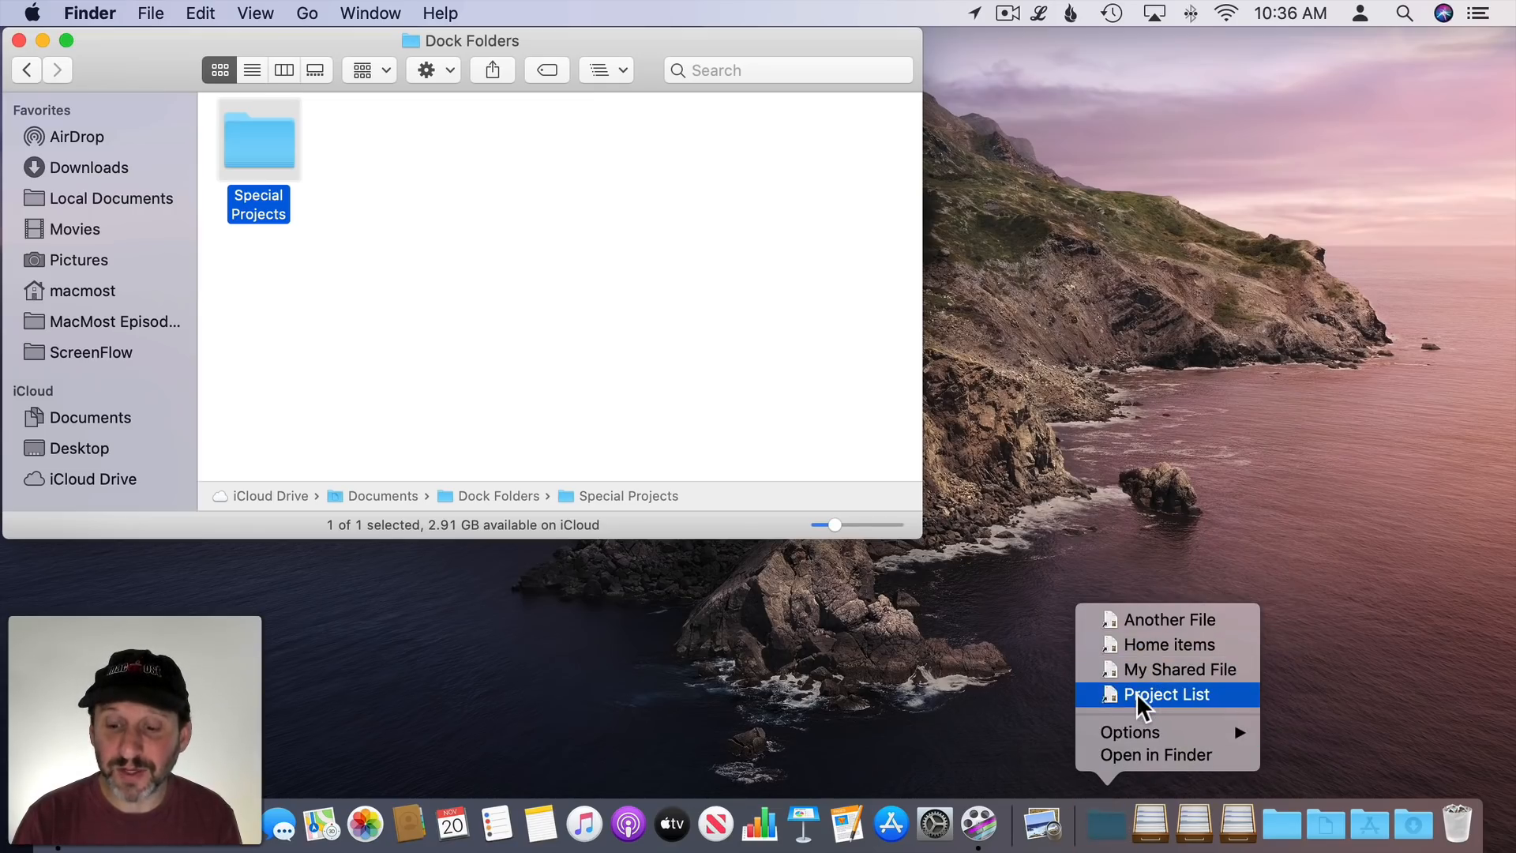
click(541, 348)
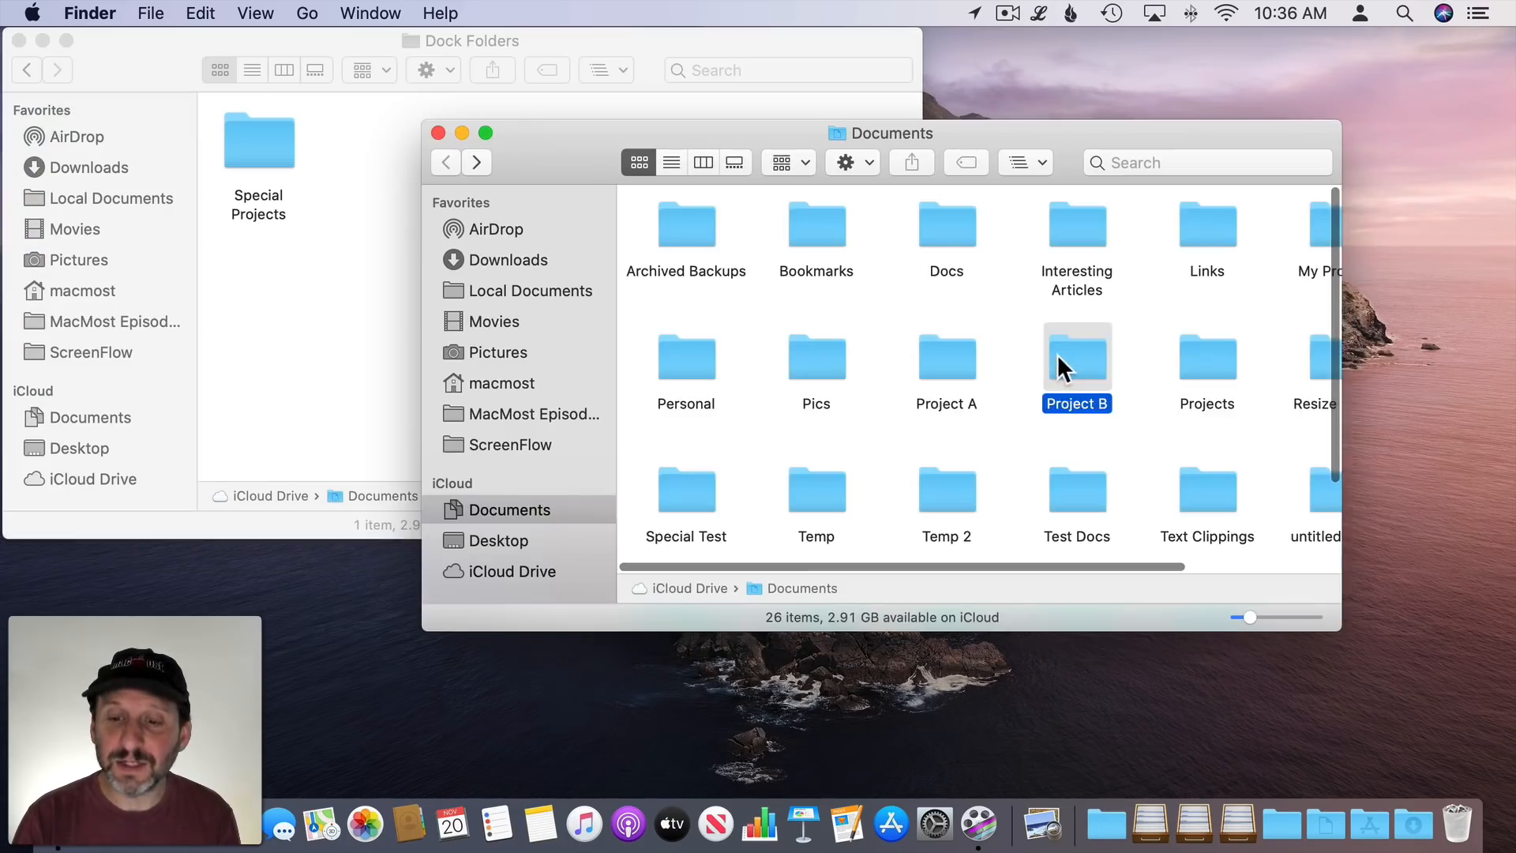
- Create an alias of New Milestones.rtf from Project B in Special Projects, and check the folder's list in the Dock
double_click(1056, 360)
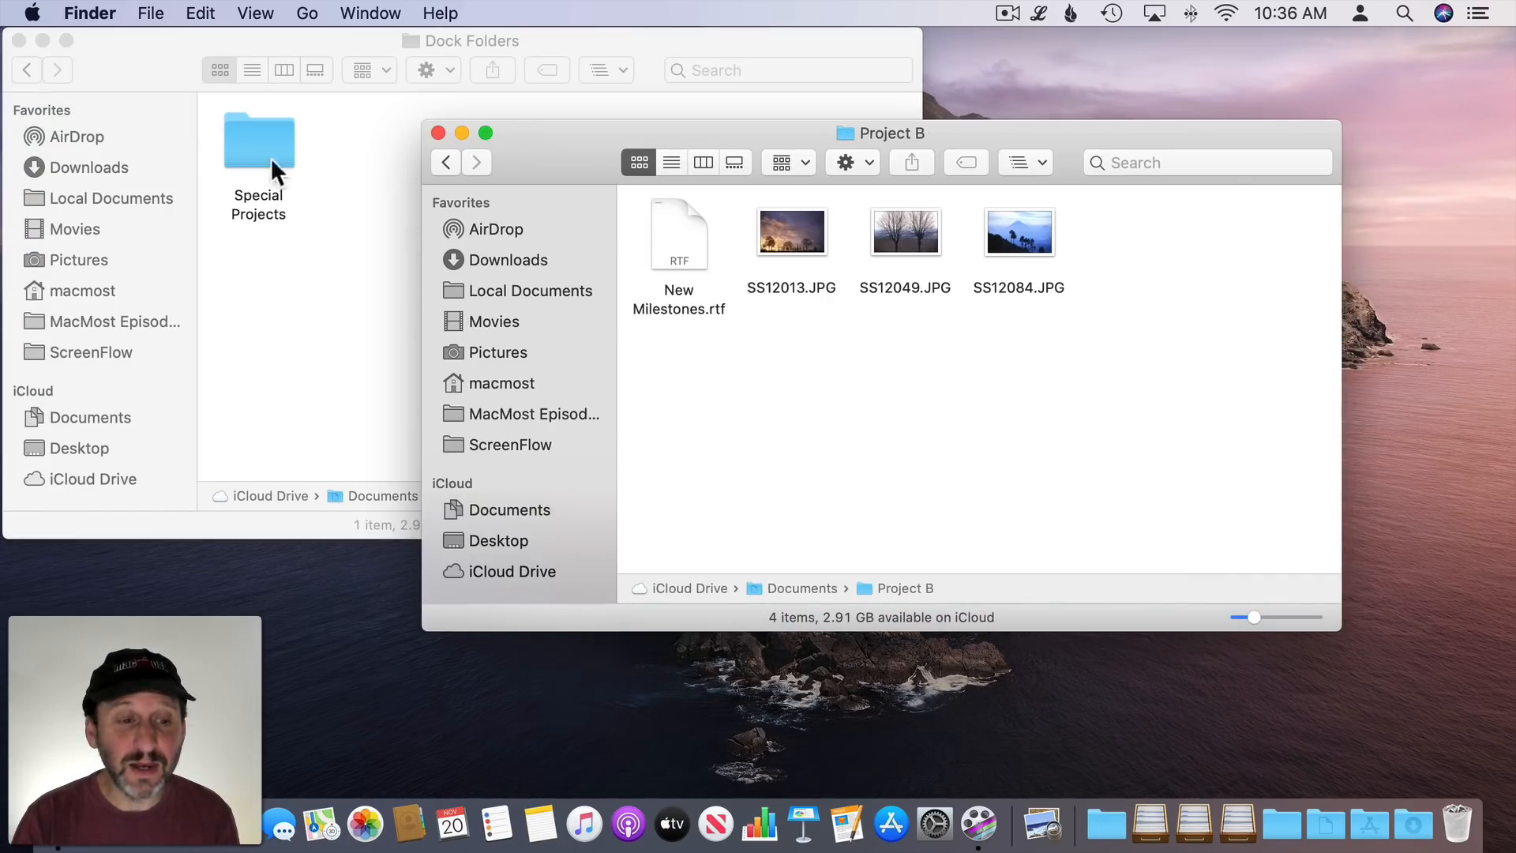
drag(676, 235, 269, 150)
click(1106, 823)
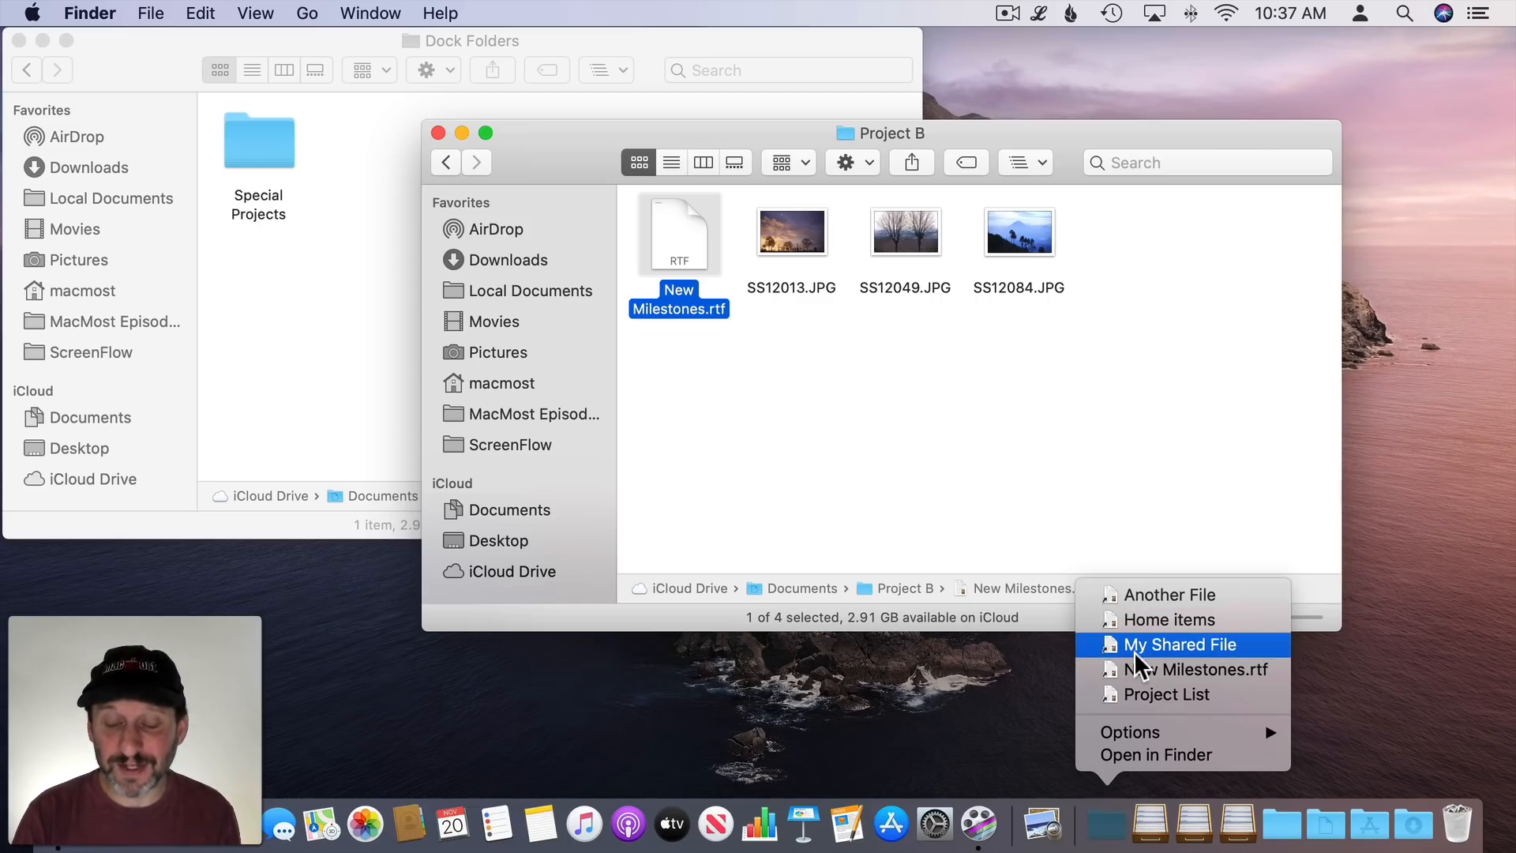
click(1107, 825)
click(1108, 827)
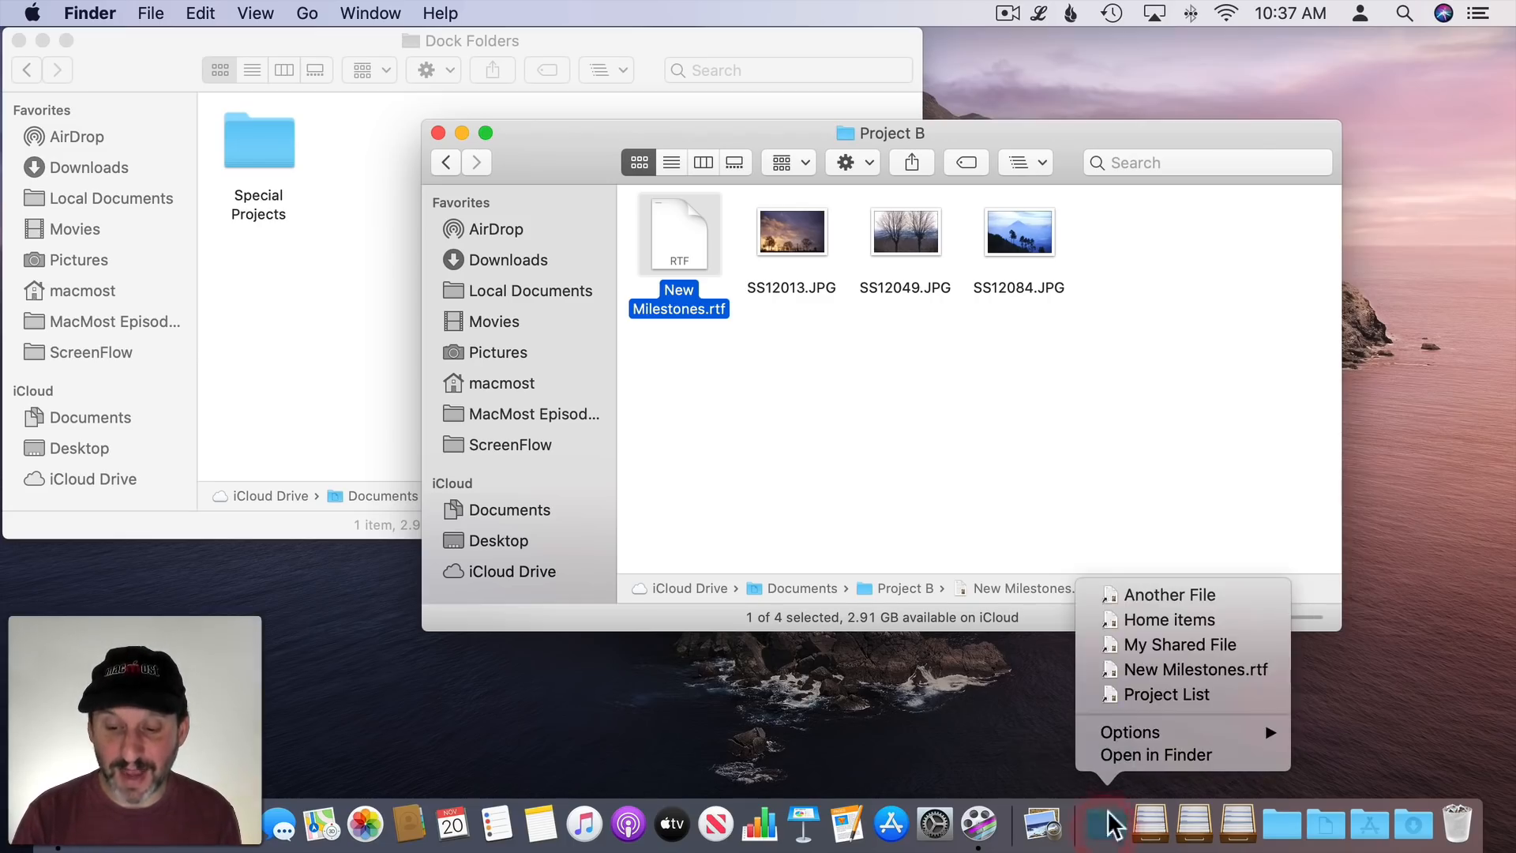